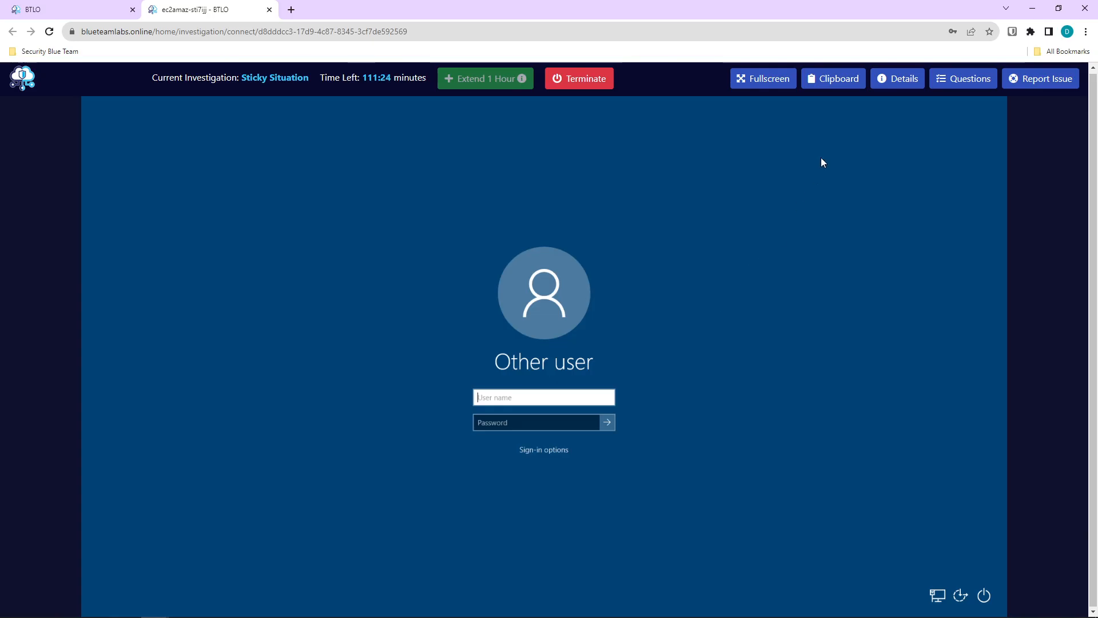
Show the lab details and copy the ATT&CK ID T1052.001 from the scenario text.
left_click(902, 86)
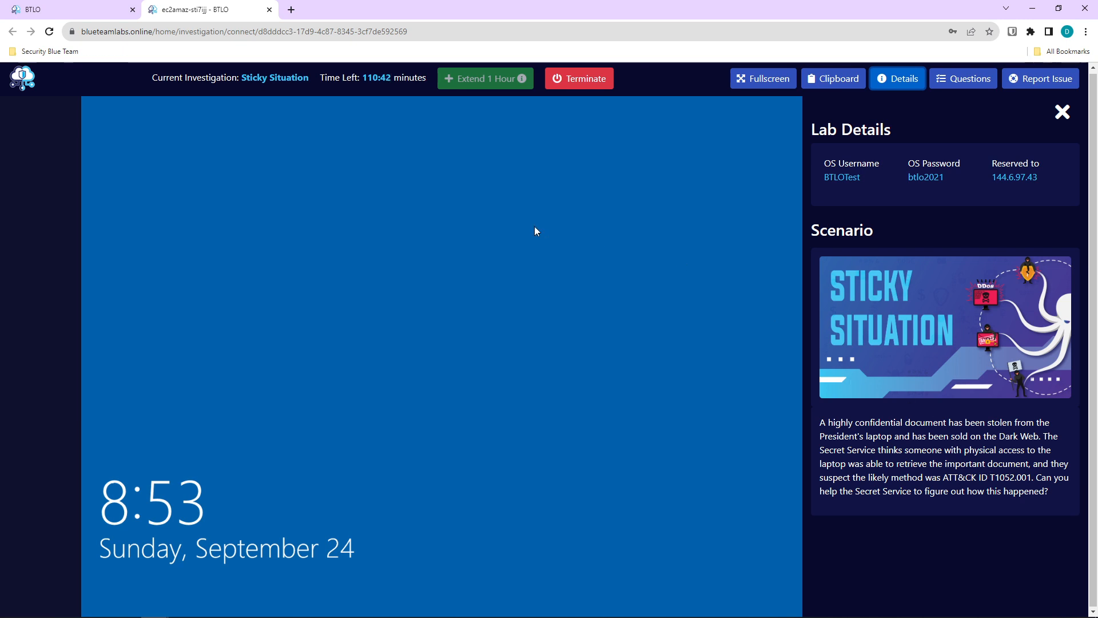
left_click_drag(989, 481, 1031, 478)
key("ctrl+c")
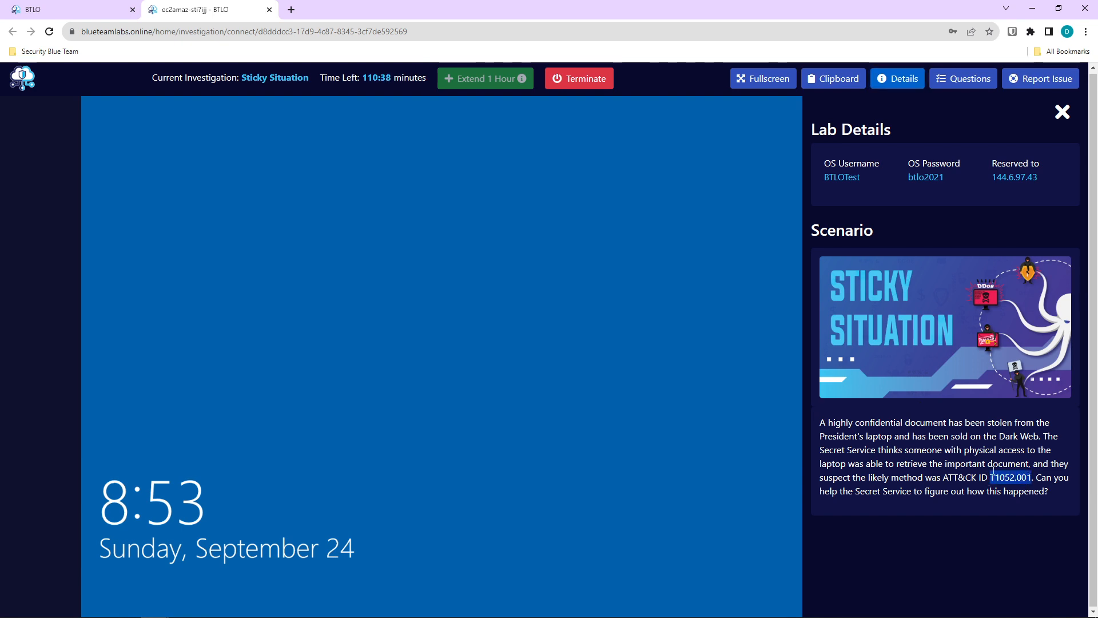
Search Google for T1052.001 in a new browser tab and close that tab after viewing the results.
left_click(292, 12)
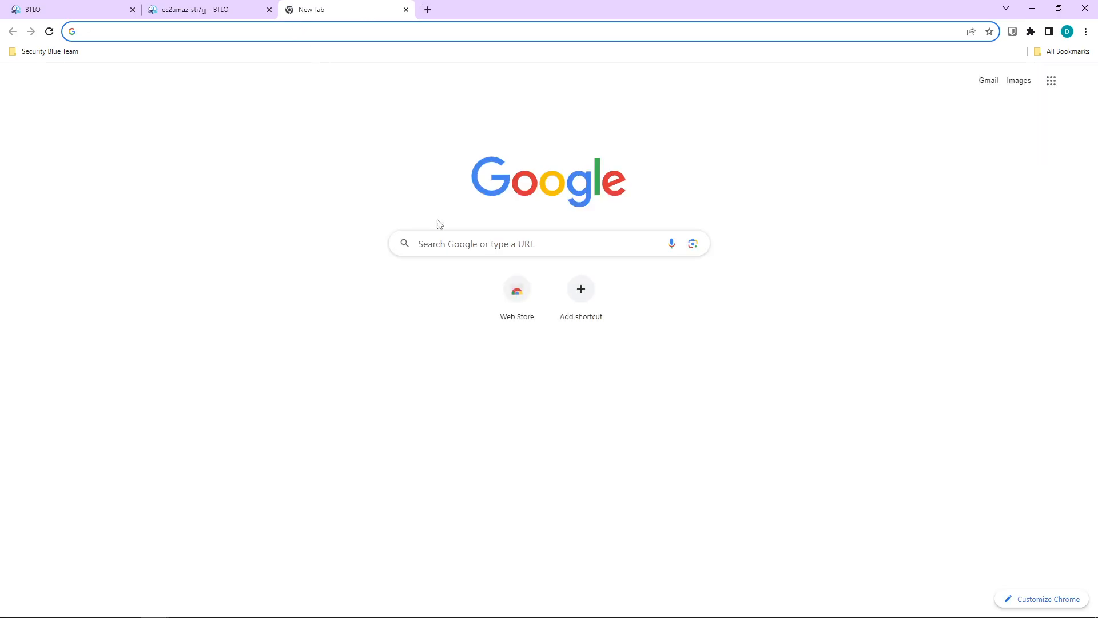
left_click(460, 238)
key("ctrl+v")
key("Return")
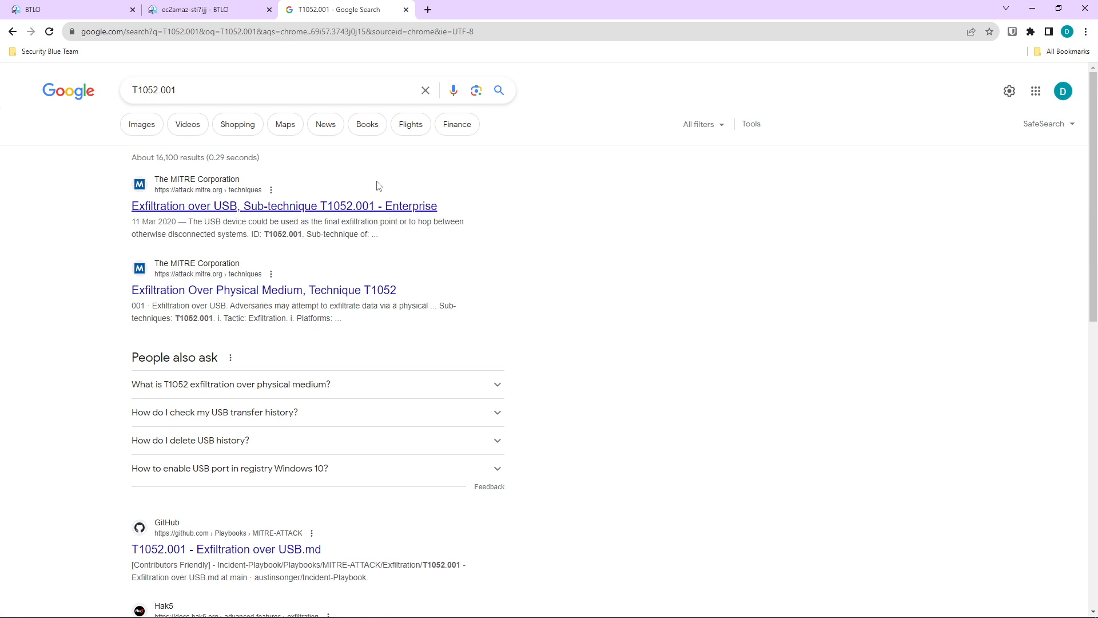
left_click(407, 10)
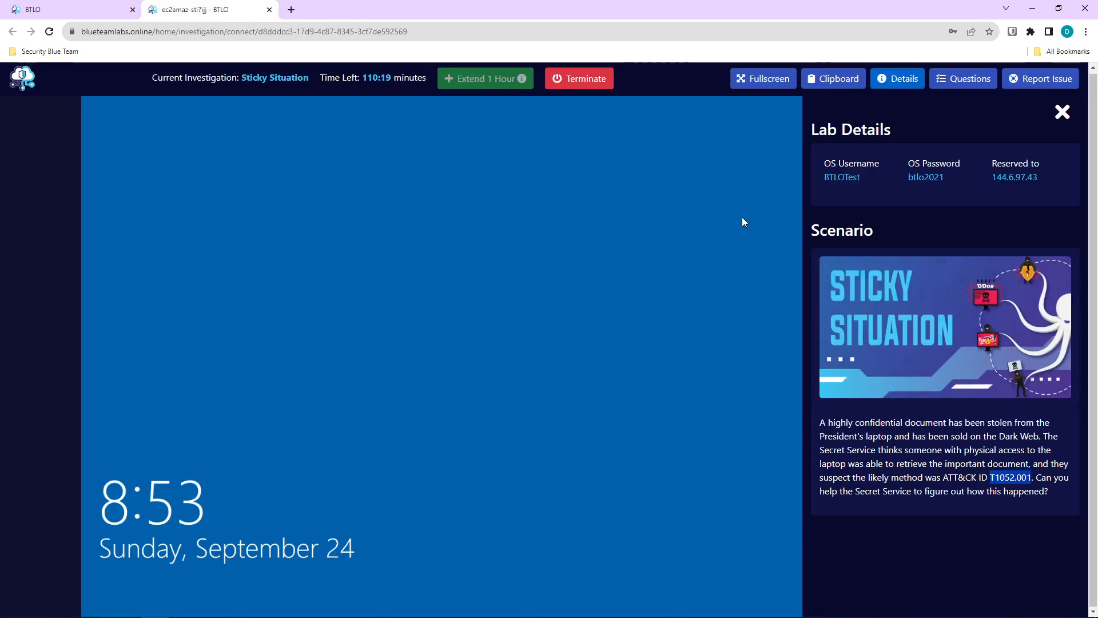
Skim the investigation questions, switch the lab to full screen and hide the question list.
left_click(952, 85)
scroll(892, 238, "down", 6)
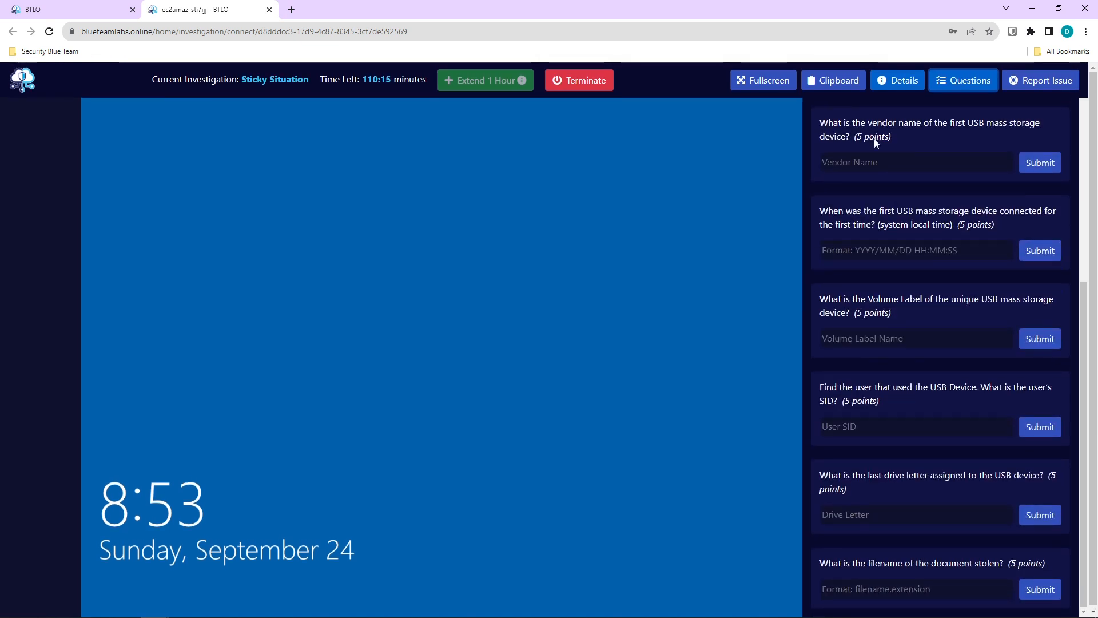
left_click(757, 86)
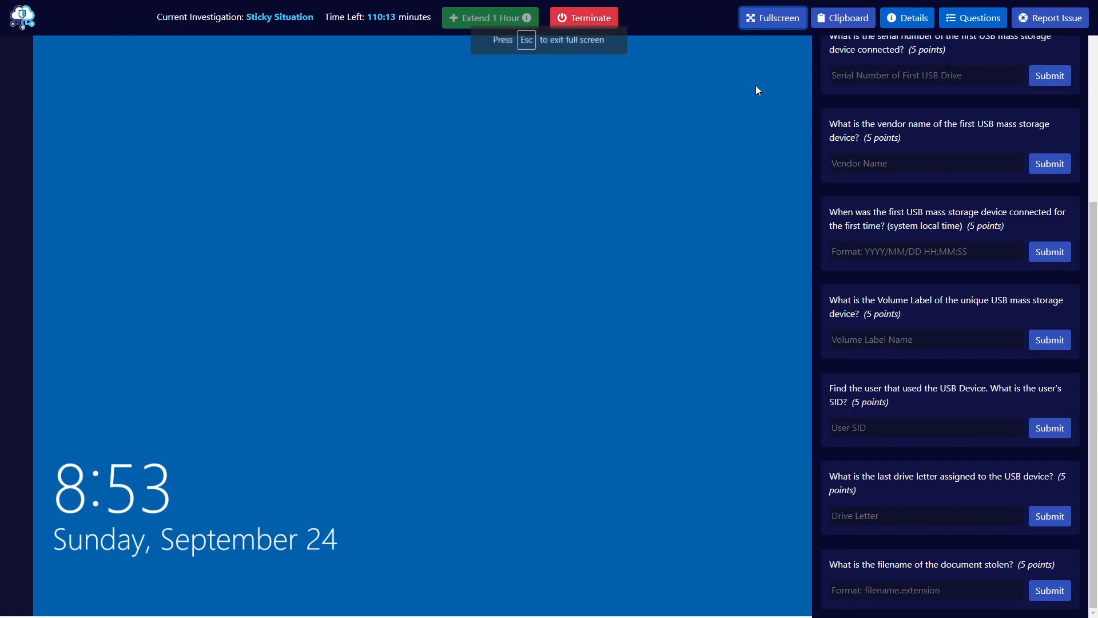
left_click(962, 21)
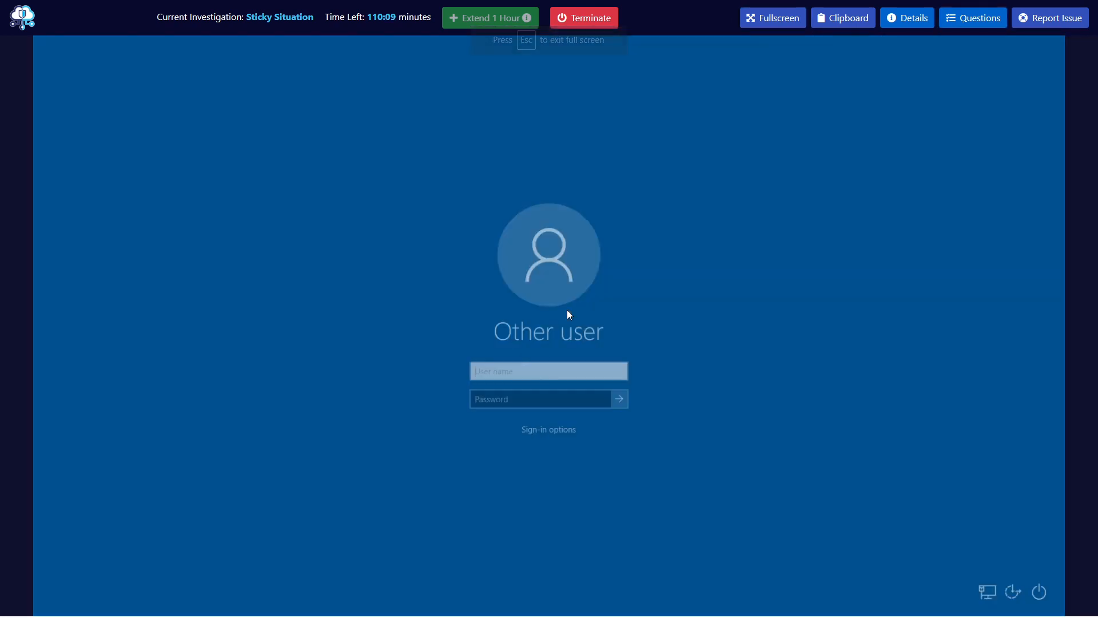
Sign in to the lab machine as btlotest with the OS password from the lab details.
type("b")
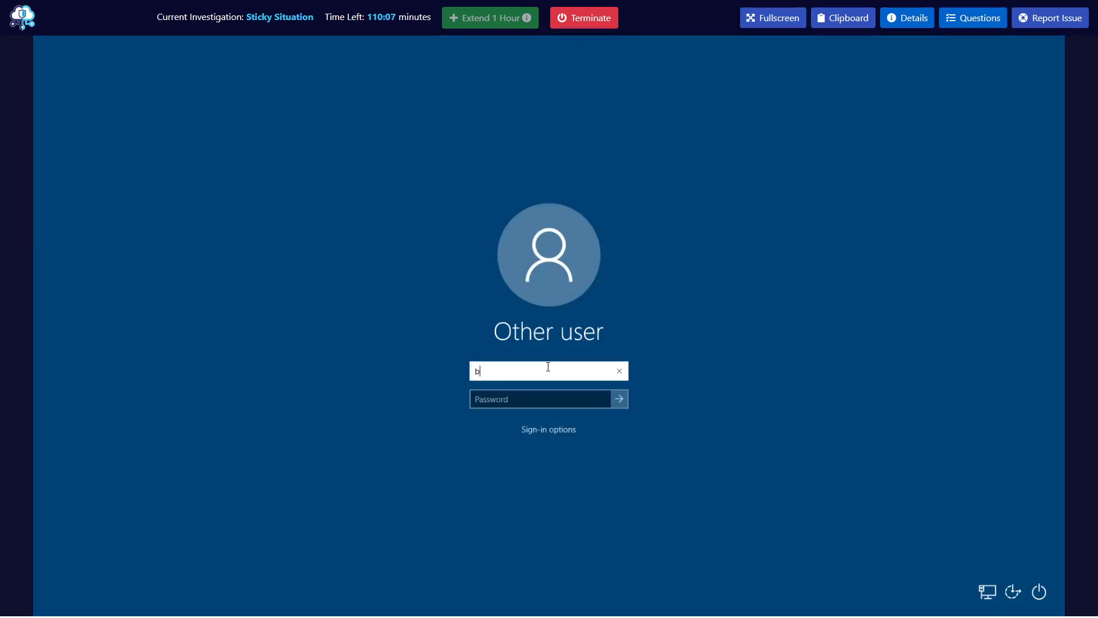
type("tlotest")
key("Tab")
type("********")
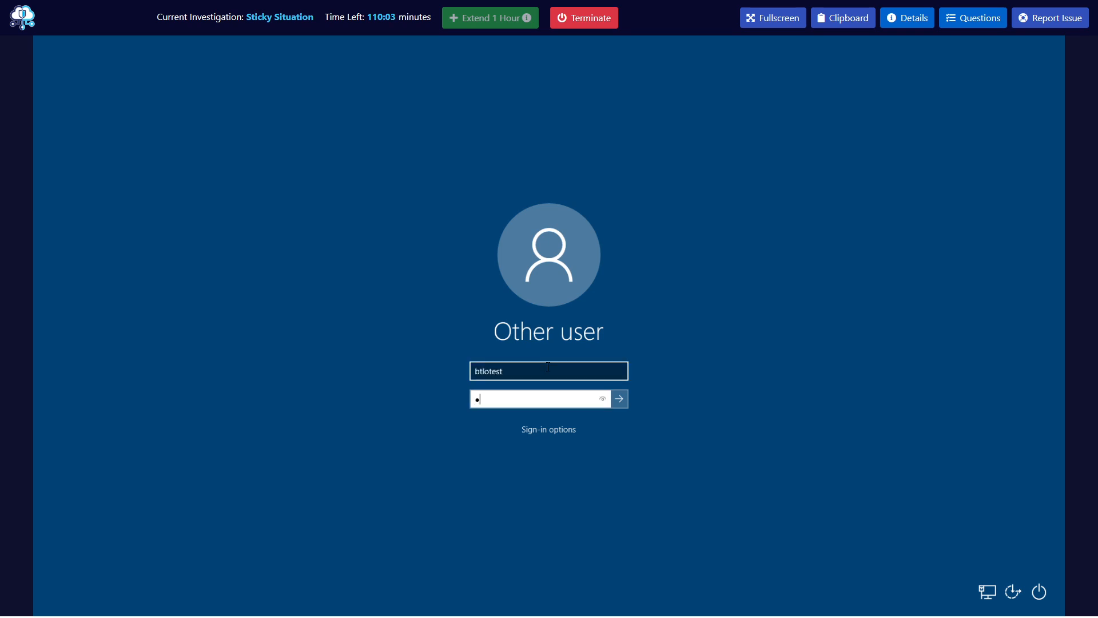
key("Return")
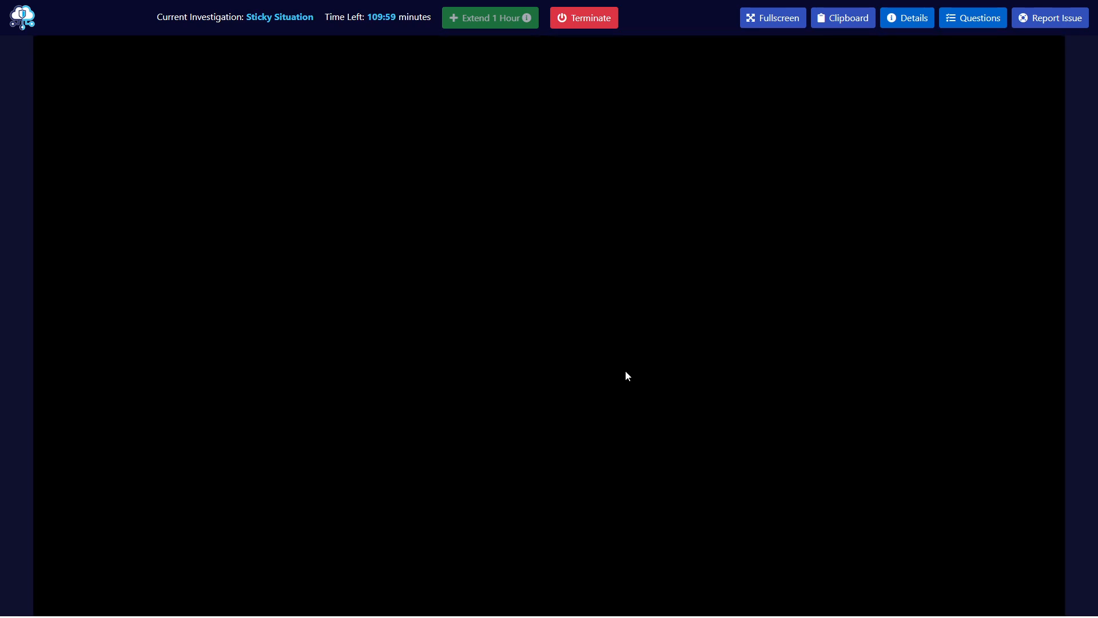
Review the full list of investigation questions, from the computer name to the stolen document's filename.
left_click(976, 26)
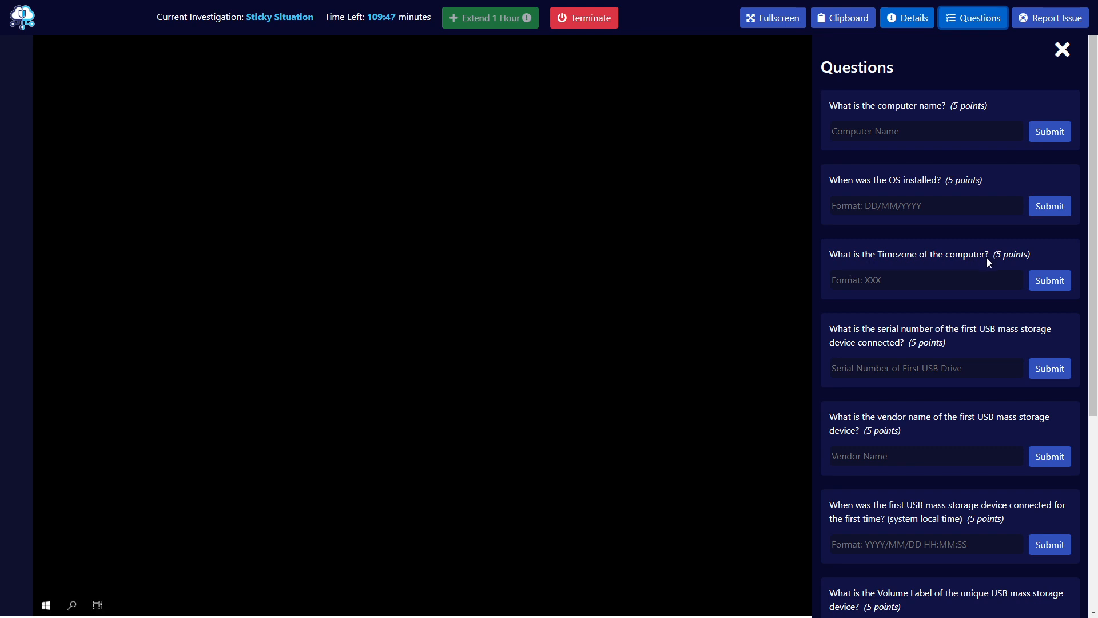
scroll(967, 284, "down", 1)
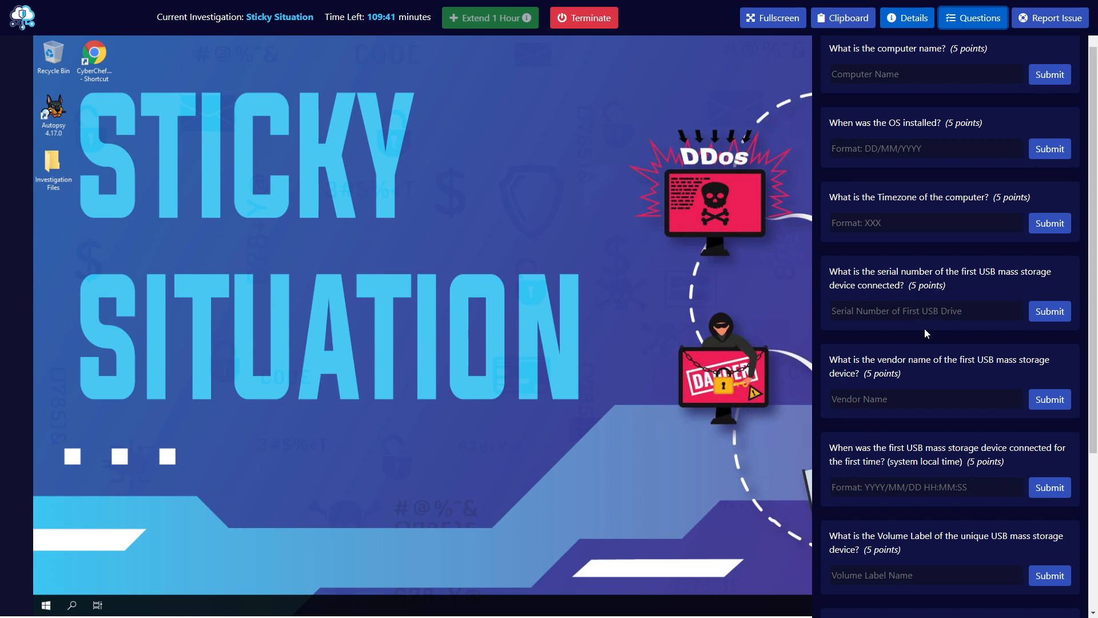
scroll(916, 344, "down", 4)
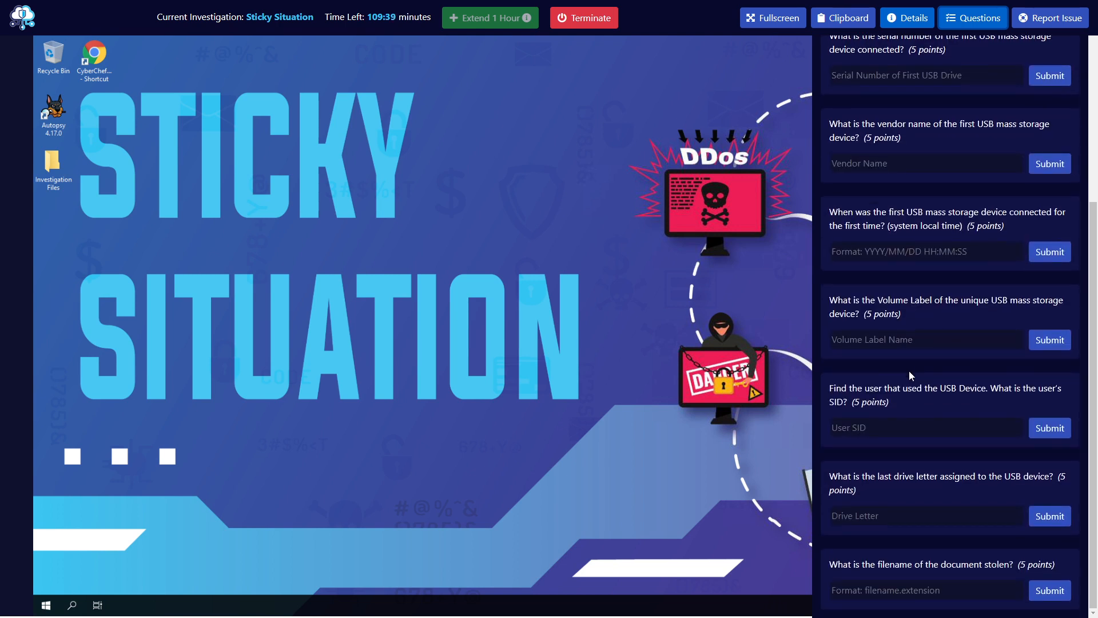
scroll(909, 375, "up", 5)
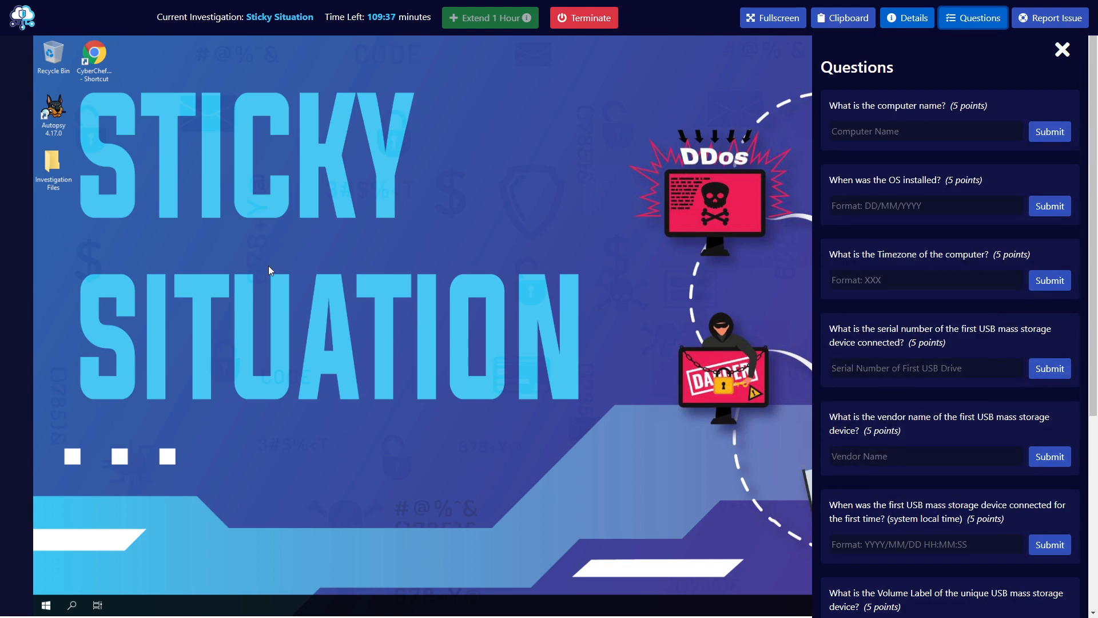
Open the READ ME - Scenario file from the desktop's Investigation Files folder and hide the question list.
left_click(57, 162)
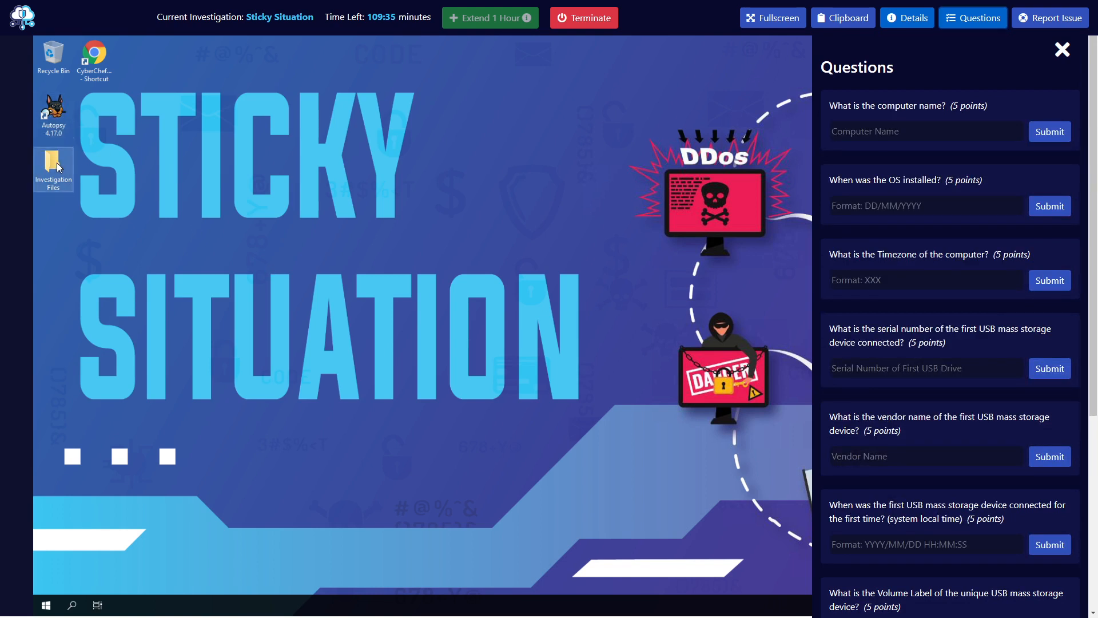
left_click(277, 187)
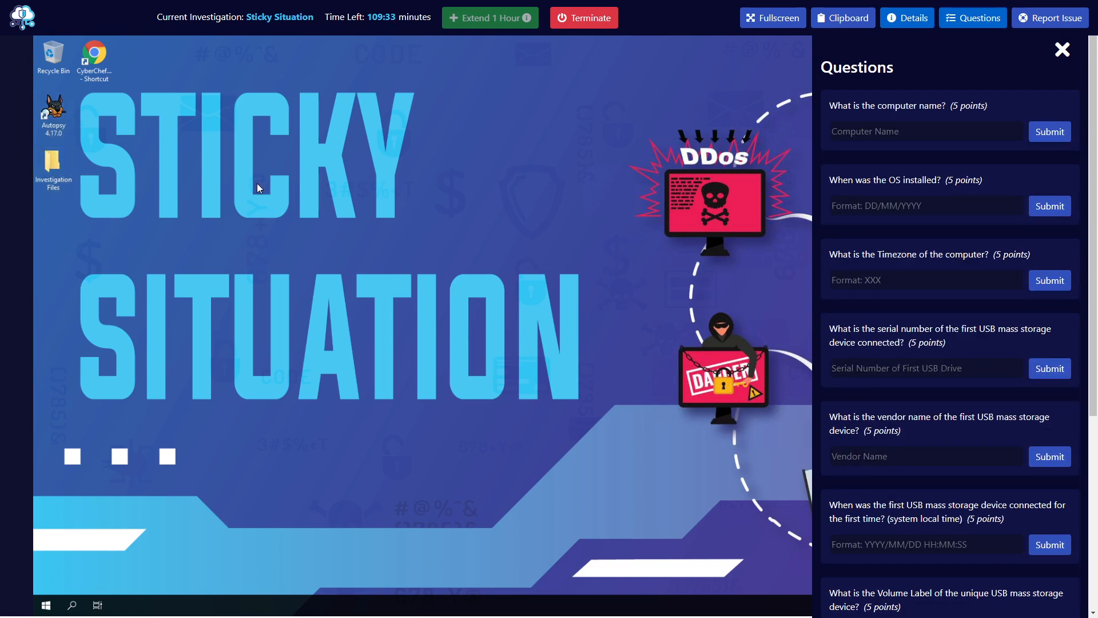
double_click(54, 163)
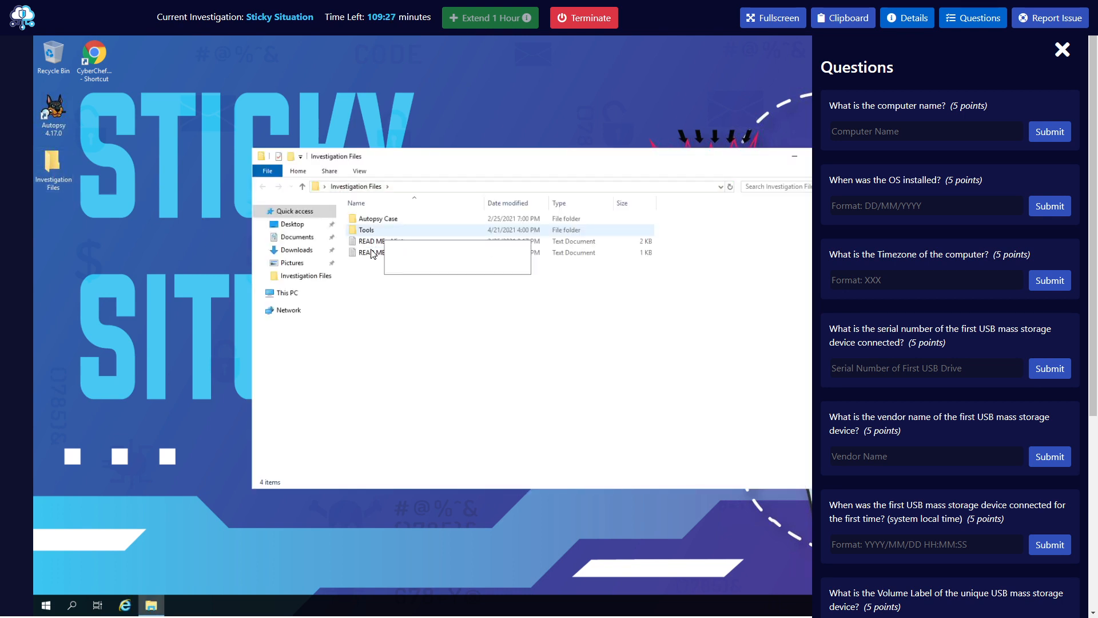
double_click(372, 253)
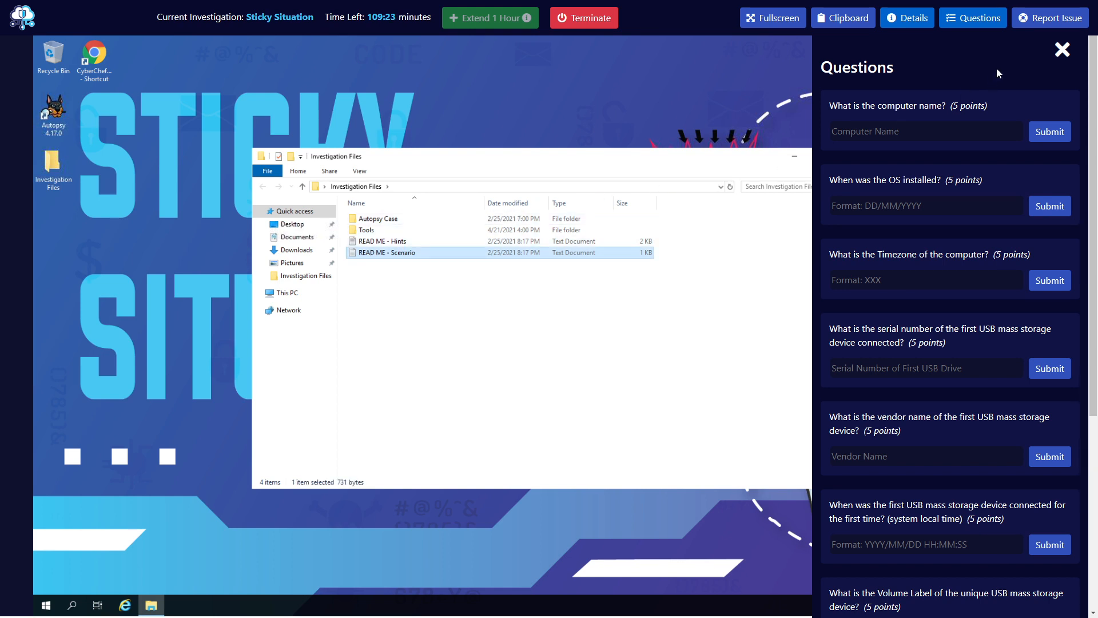
left_click(1063, 50)
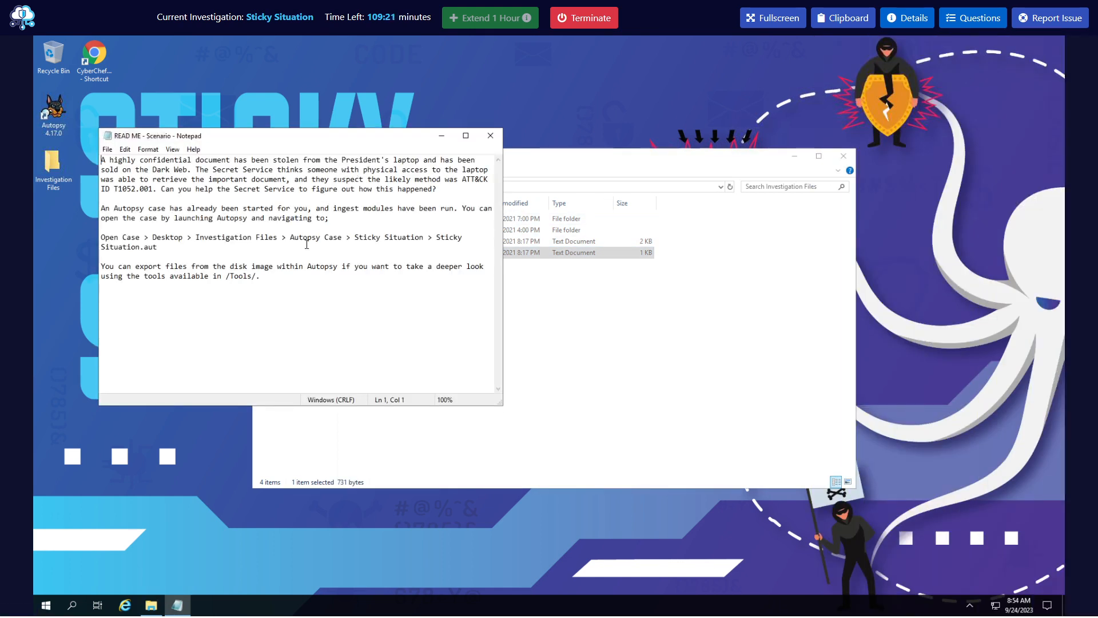
Enlarge the scenario note's text to 110% zoom within Notepad, leaving the browser page at 100%.
key("ctrl+plus")
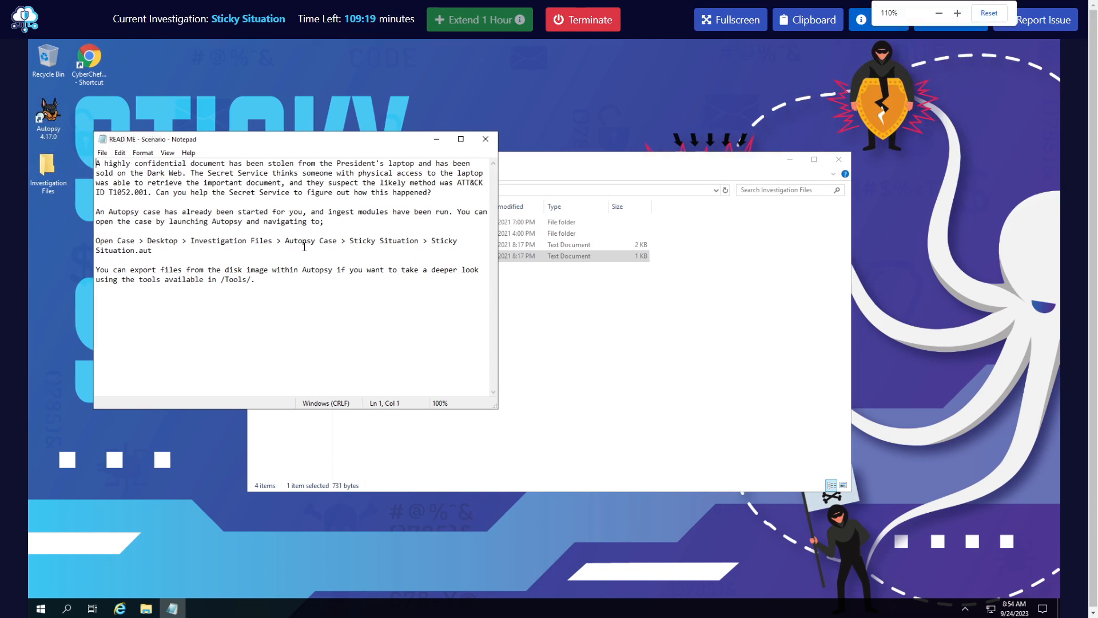
key("ctrl+minus")
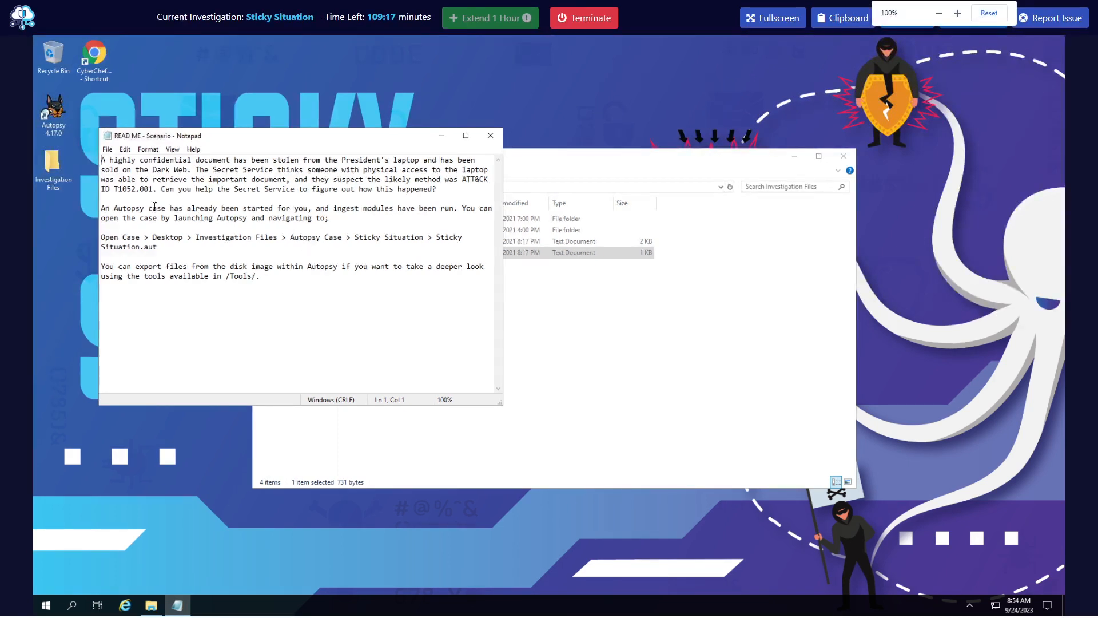
left_click(172, 149)
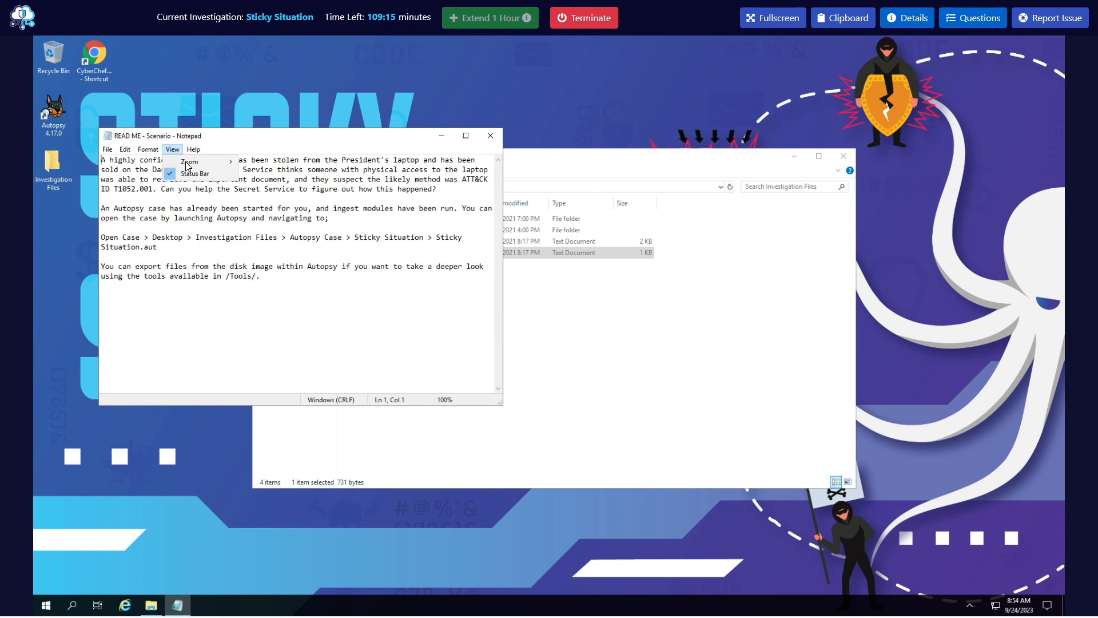
mouse_move(191, 166)
left_click(260, 162)
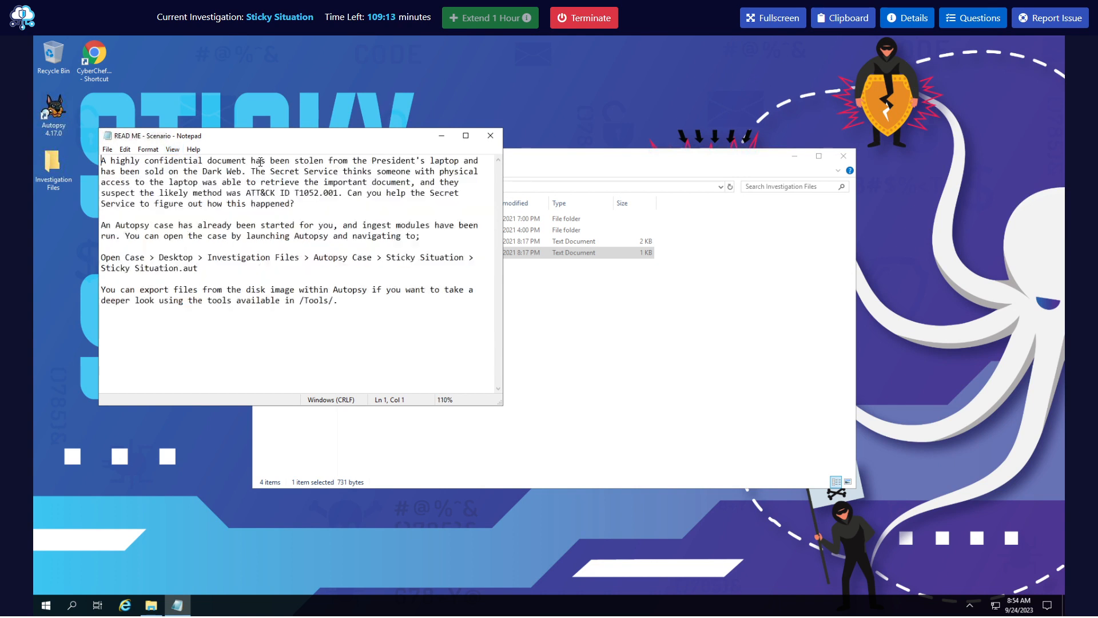
left_click(172, 149)
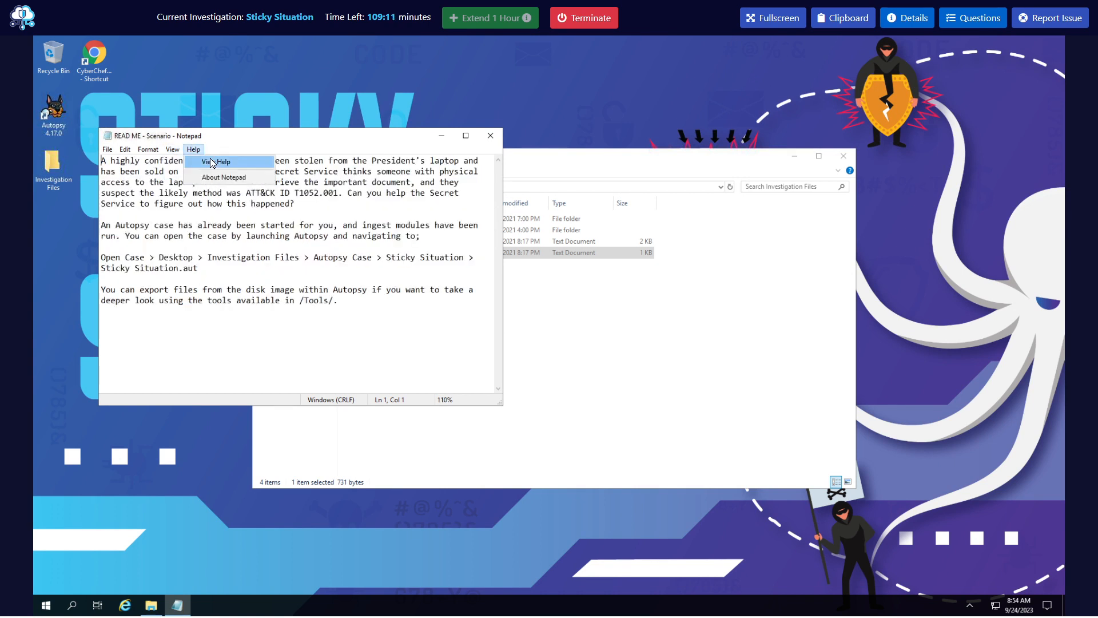
left_click(230, 150)
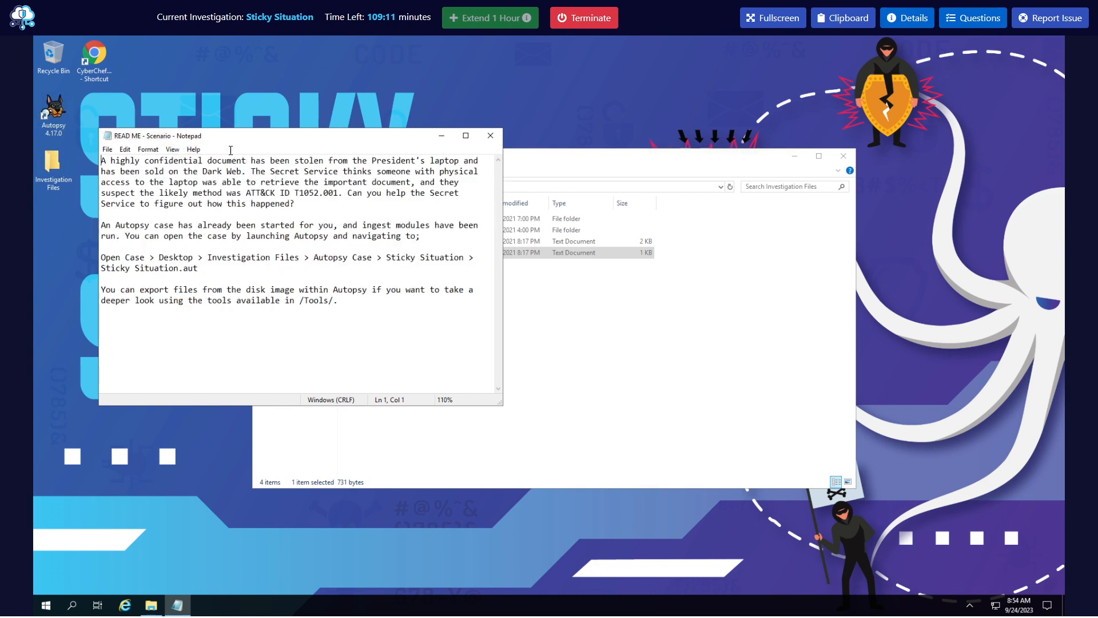
left_click(173, 149)
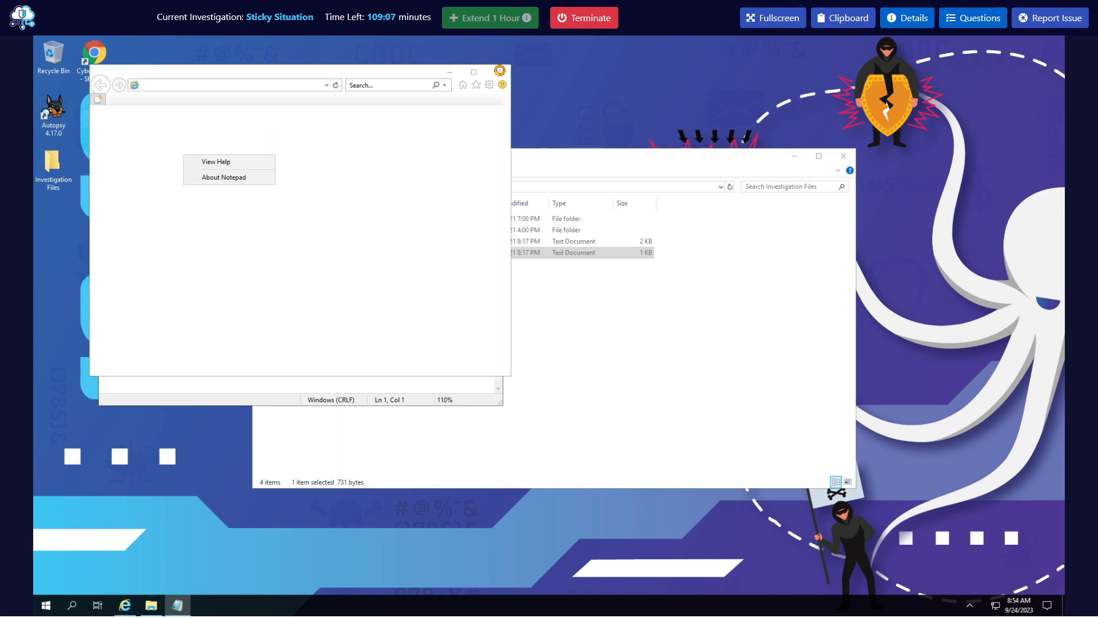
left_click(500, 70)
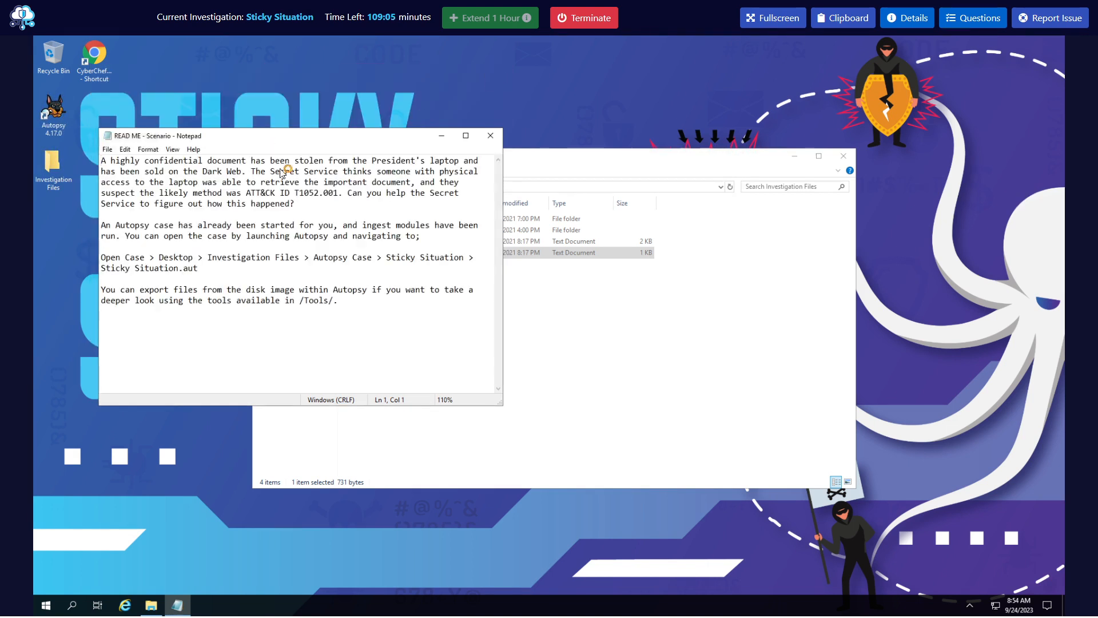
Enlarge the scenario note's text to 120% zoom and dismiss the Internet Explorer blocked-content warning.
left_click(176, 154)
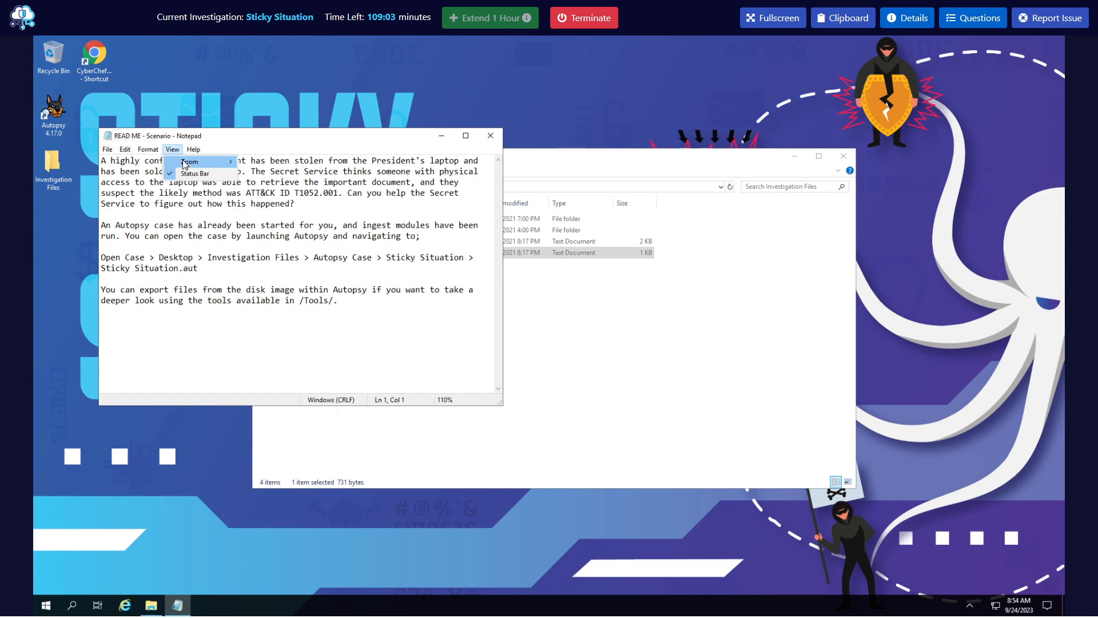
mouse_move(188, 164)
left_click(266, 162)
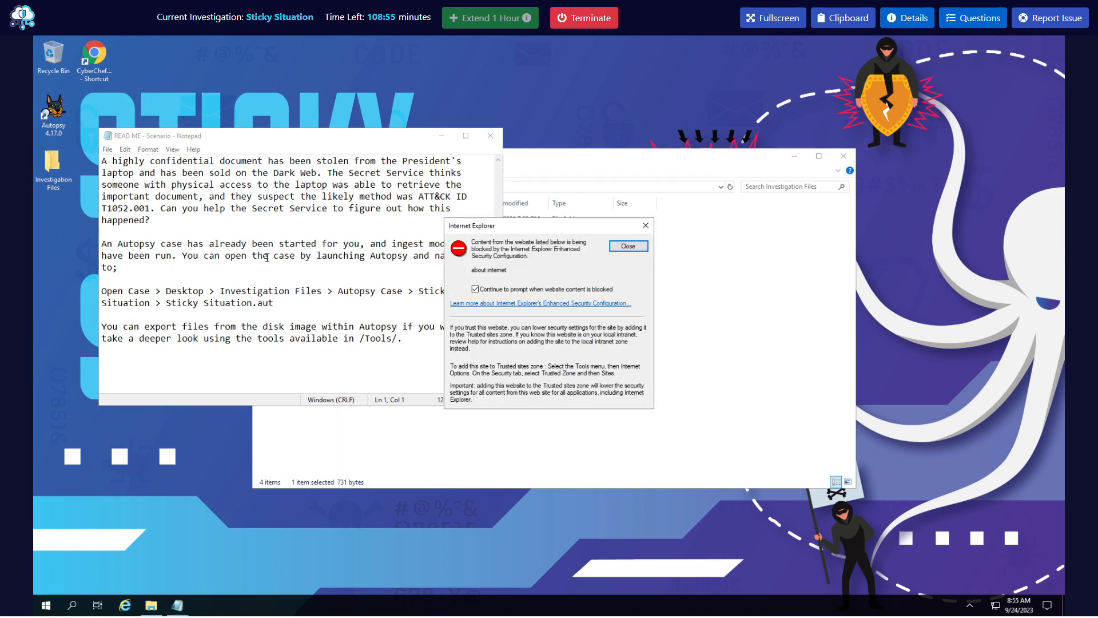
left_click(628, 246)
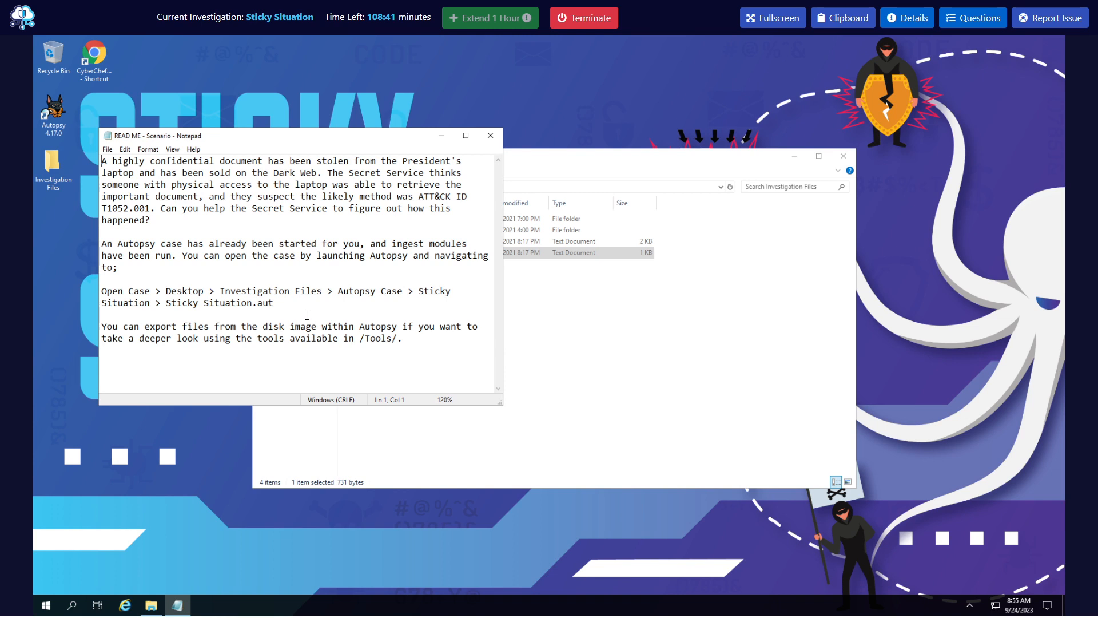
Close the scenario note and read through the hints for all questions in READ ME - Hints, closing it when done.
left_click(490, 136)
double_click(395, 242)
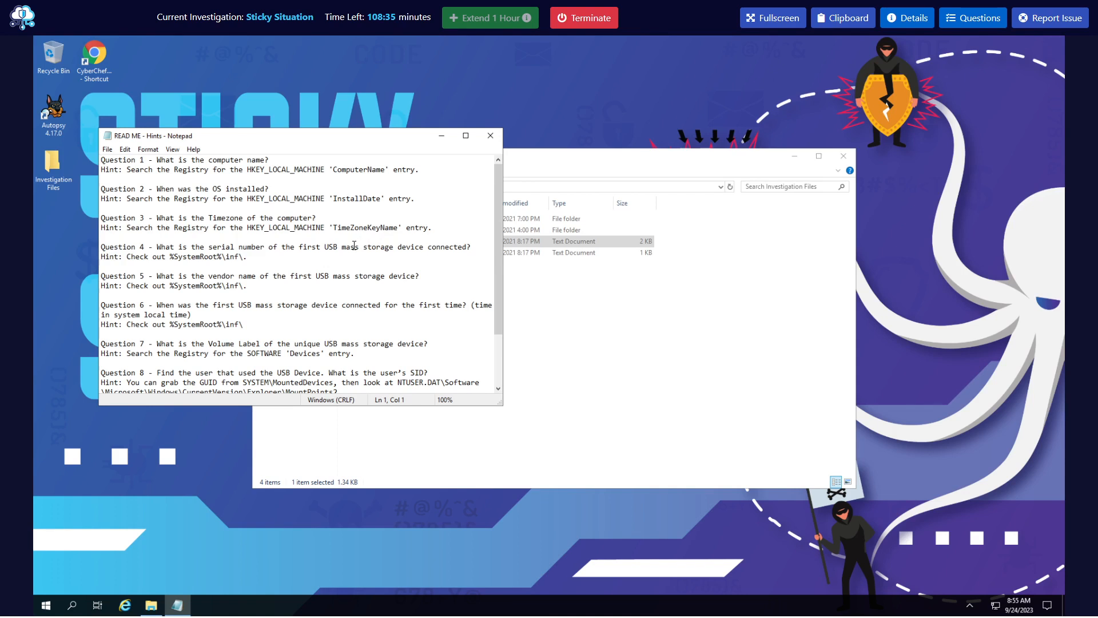
scroll(354, 245, "down", 3)
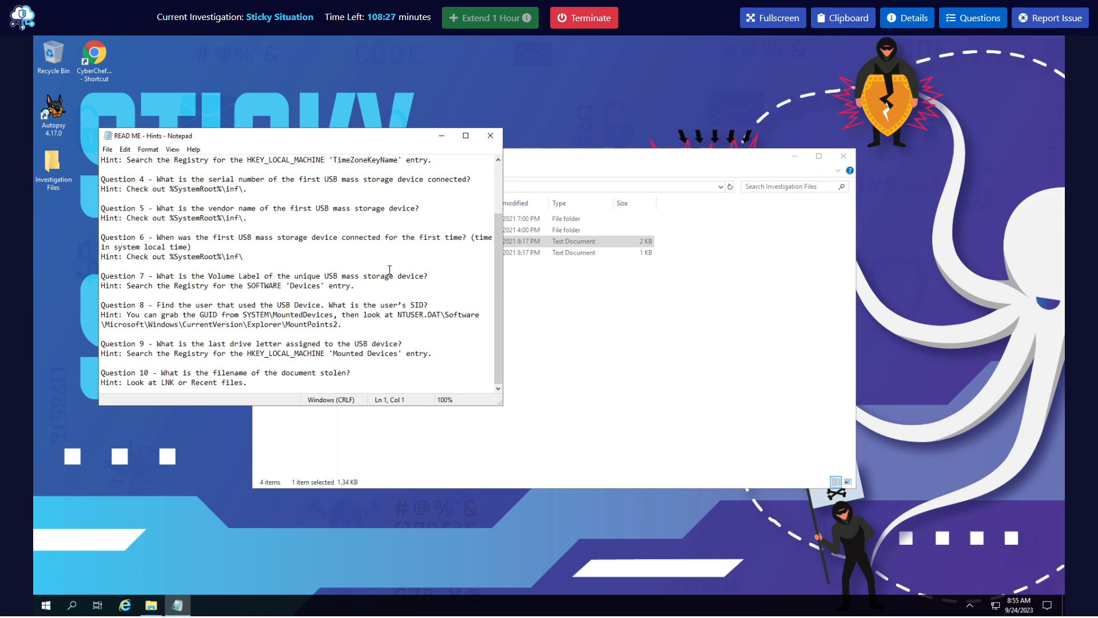
left_click(490, 136)
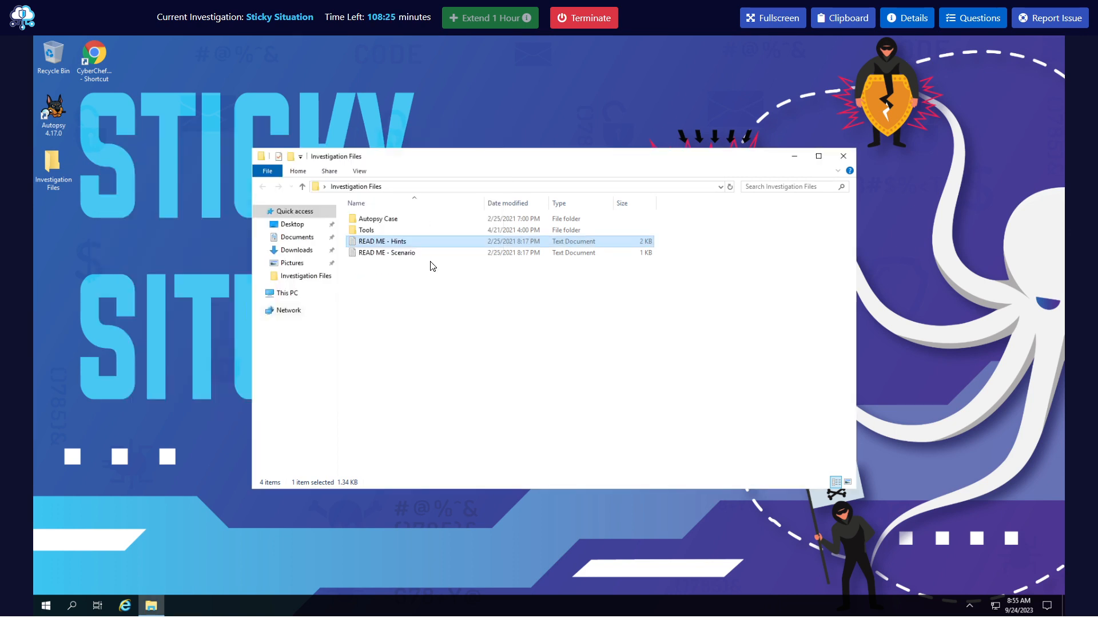
Open the Sticky Situation folder inside Autopsy Case to browse the prepared case files.
left_click(376, 221)
double_click(375, 221)
double_click(376, 221)
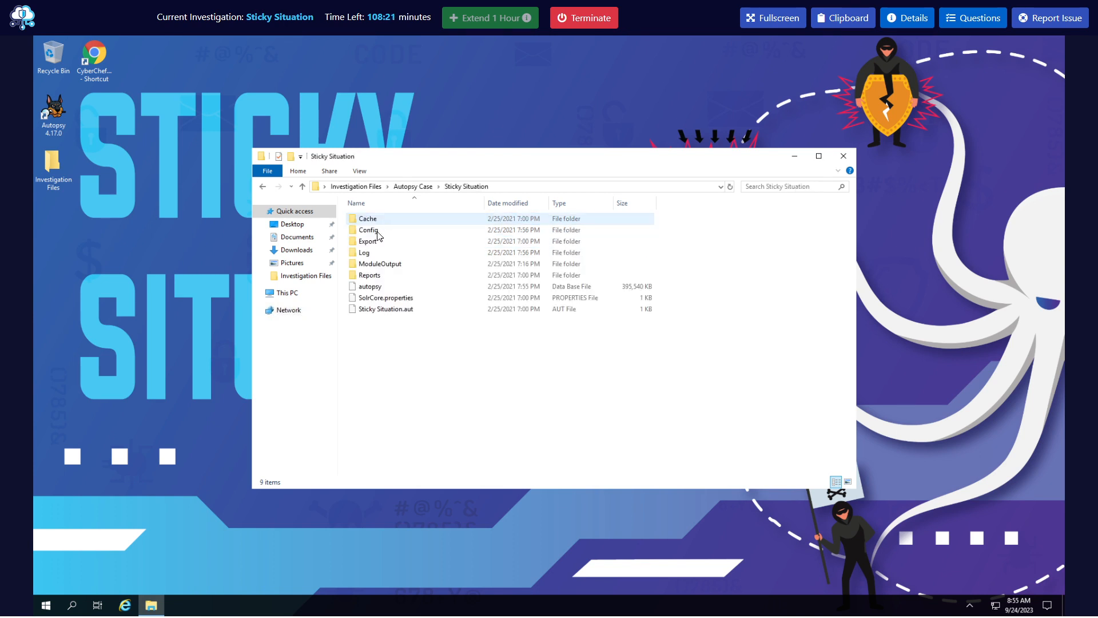
Open the Sticky Situation.aut case with Autopsy 4.17.0 and look through the applications in the Investigation Files Tools folder.
left_click_drag(382, 313, 50, 117)
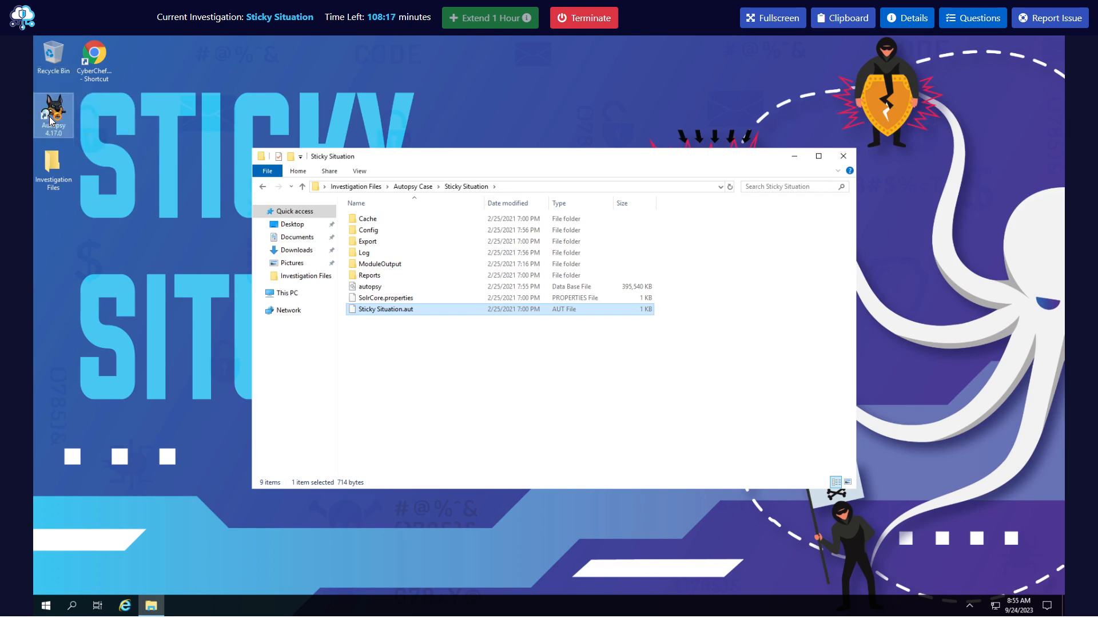
left_click(263, 187)
left_click(263, 187)
double_click(366, 230)
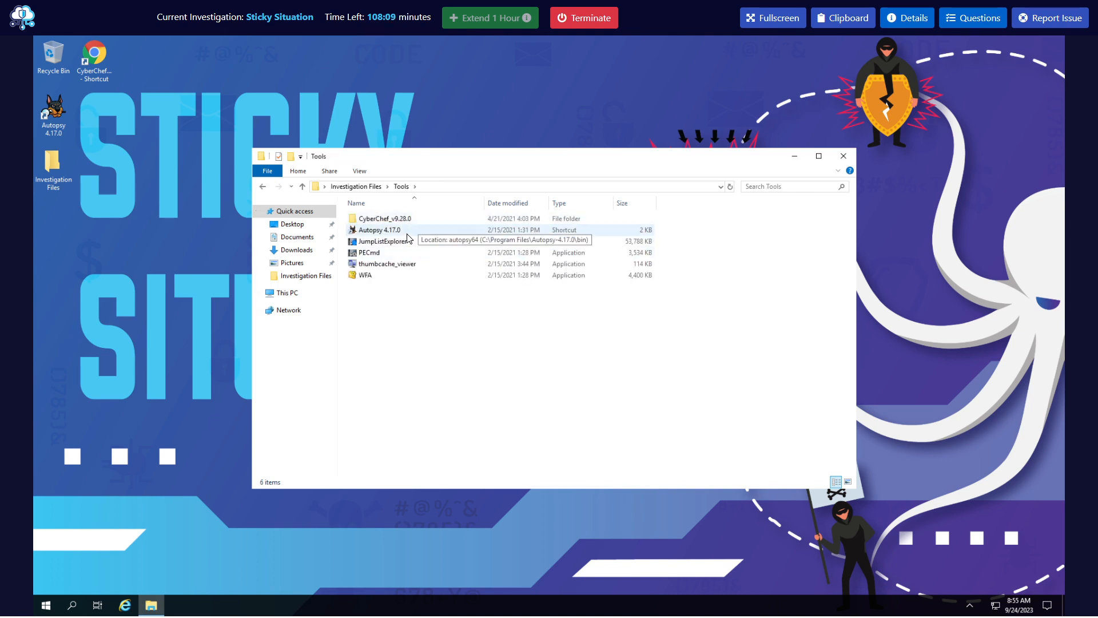
left_click(425, 245)
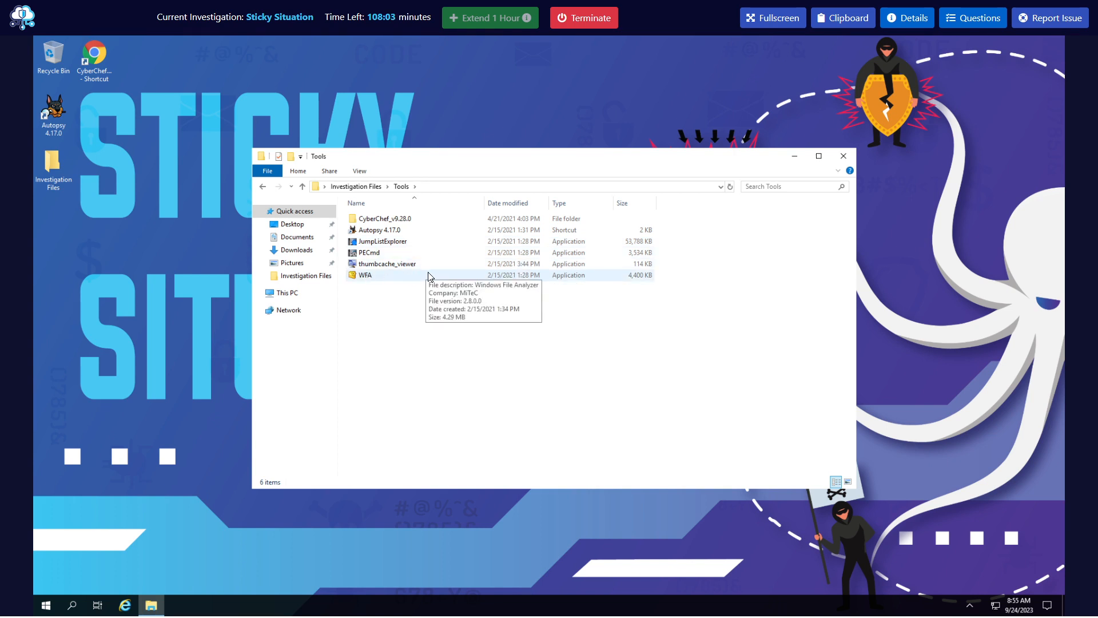
left_click(403, 266)
left_click(405, 229)
left_click(529, 221)
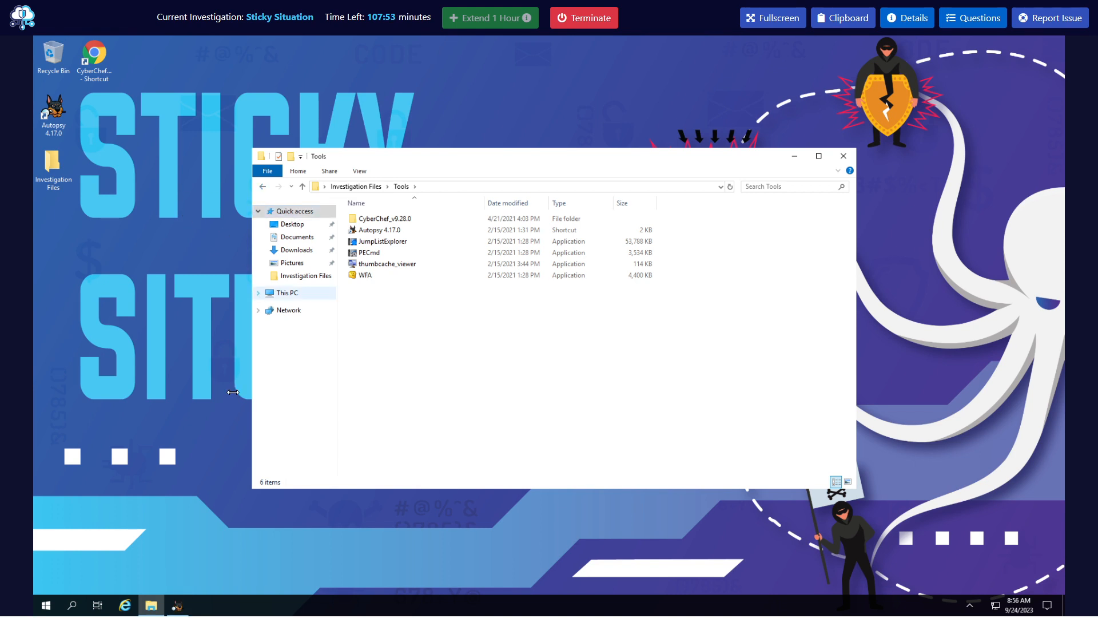
Resolve Autopsy's missing image by searching for it and selecting lab1.E01 in the Autopsy Case folder under Investigation Files.
left_click(177, 607)
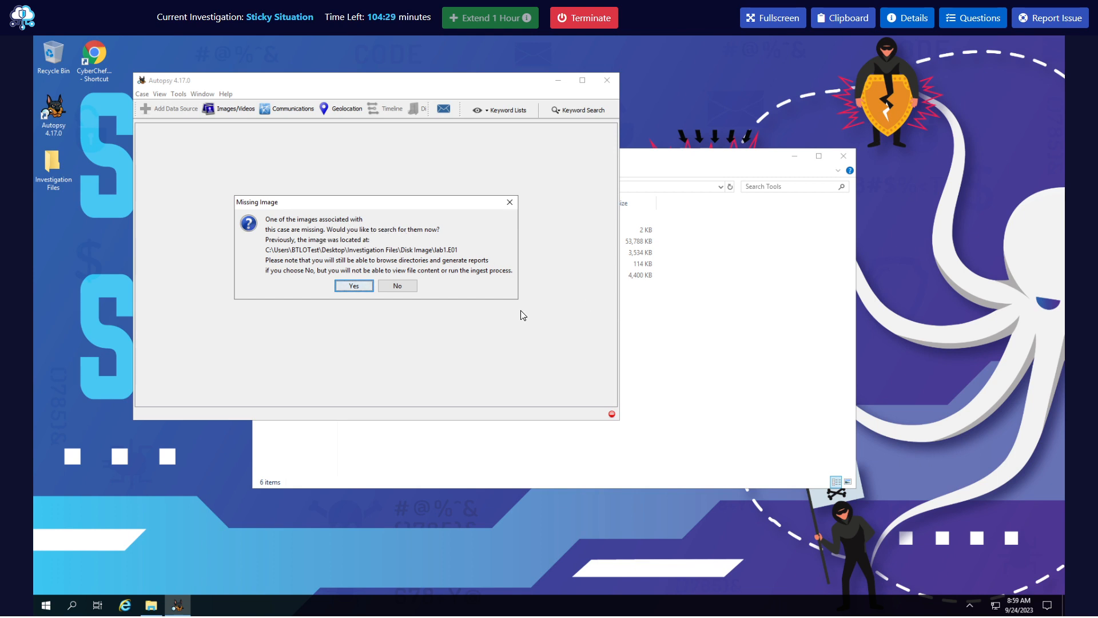
left_click(361, 286)
left_click(435, 246)
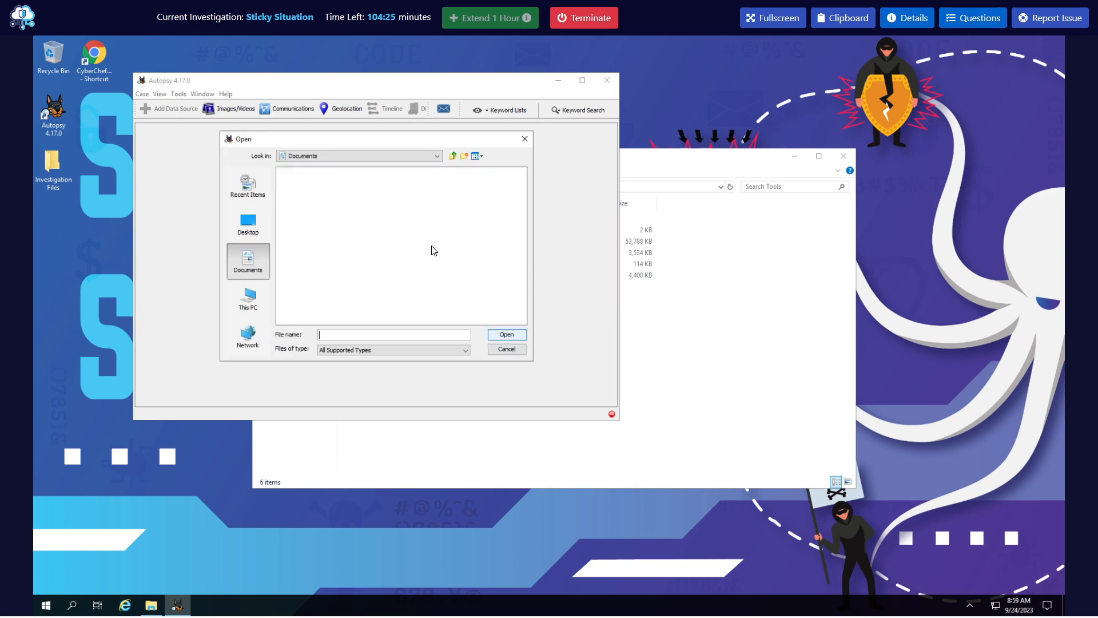
left_click(254, 229)
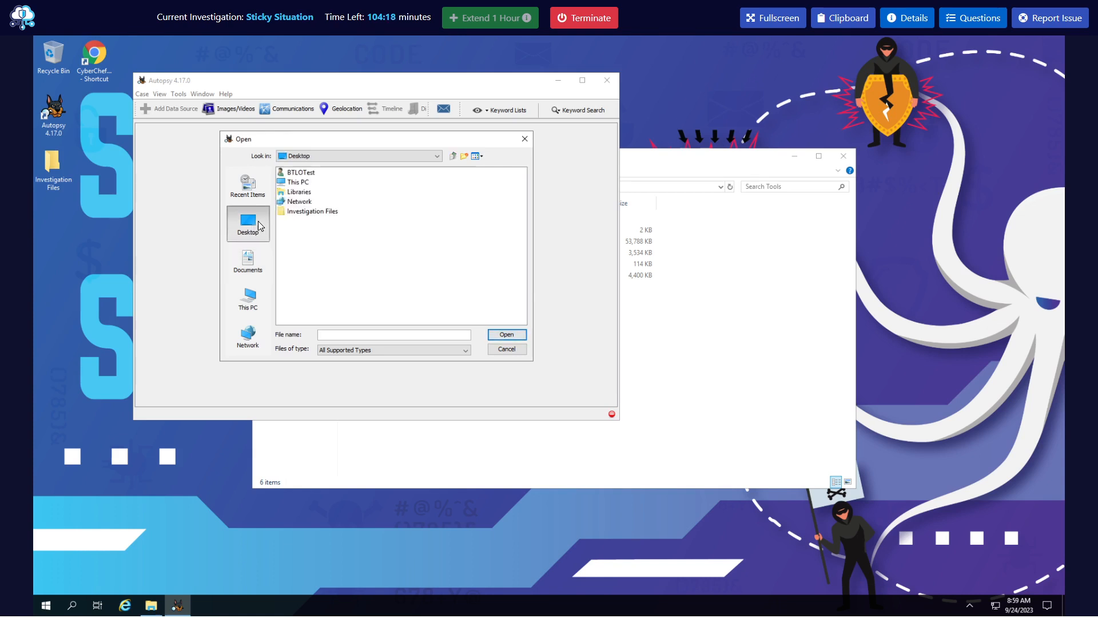
double_click(316, 211)
double_click(297, 175)
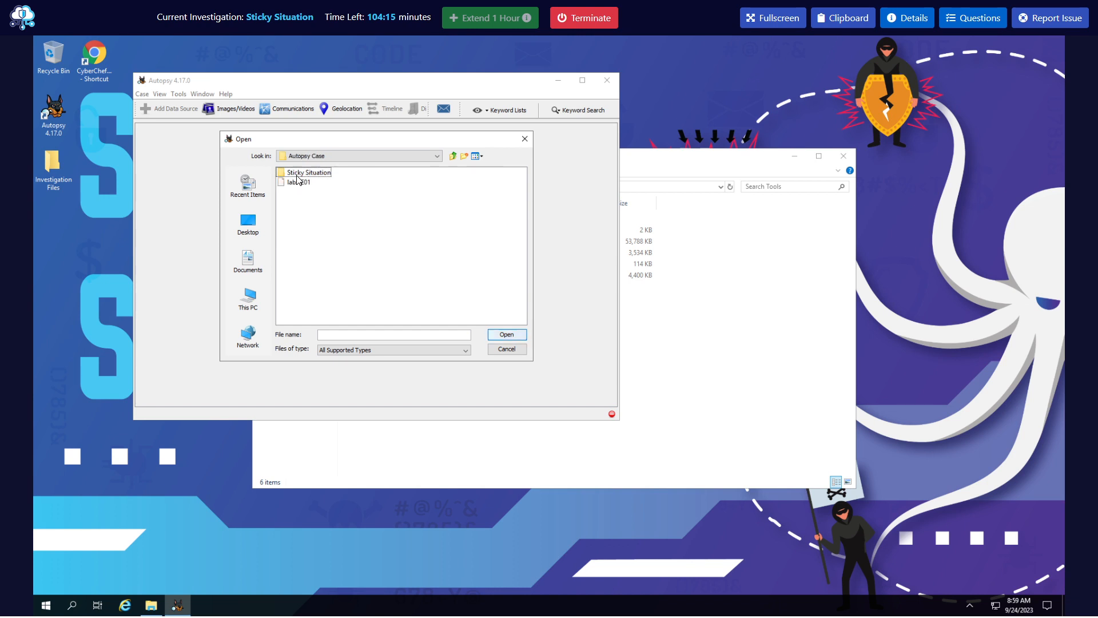
left_click(303, 183)
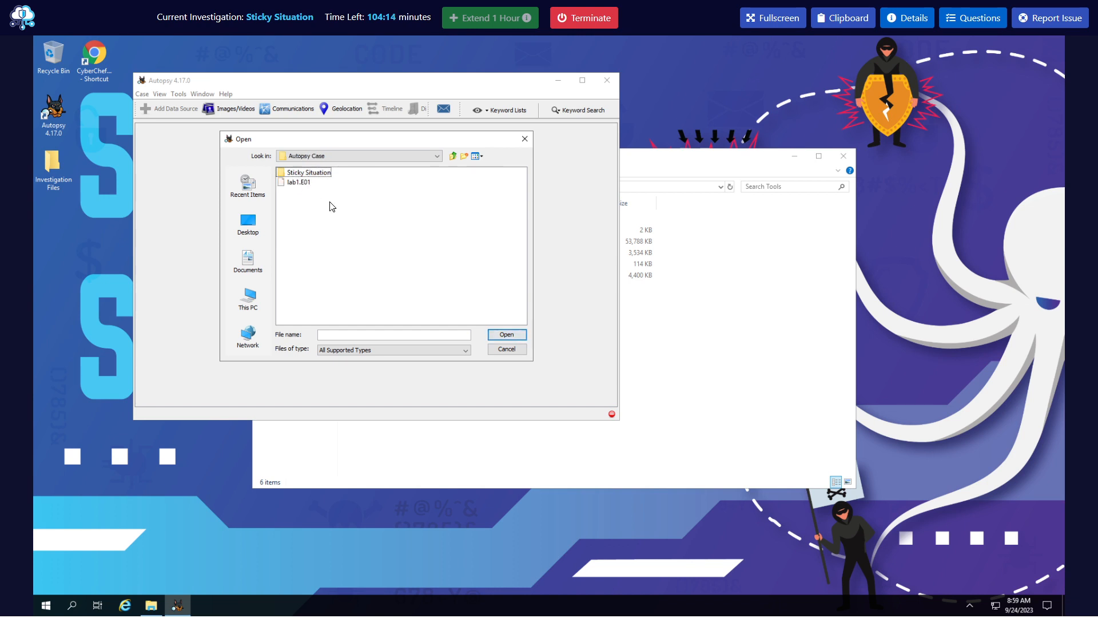
left_click(506, 334)
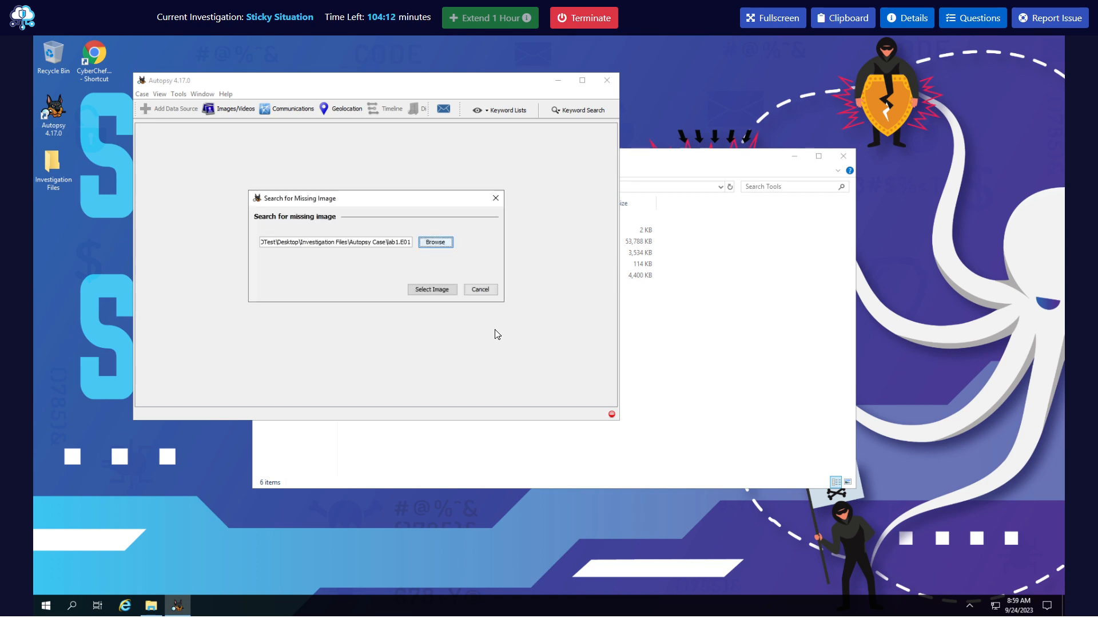
left_click(441, 291)
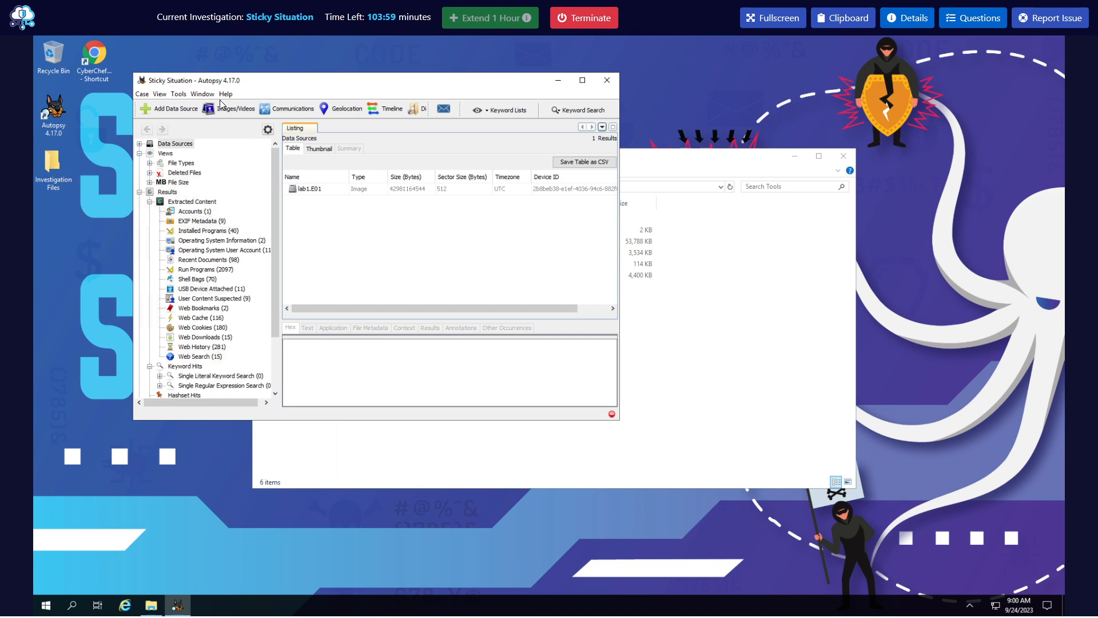
Show the investigation questions and fit the Autopsy window to the desktop area beside them.
left_click(160, 93)
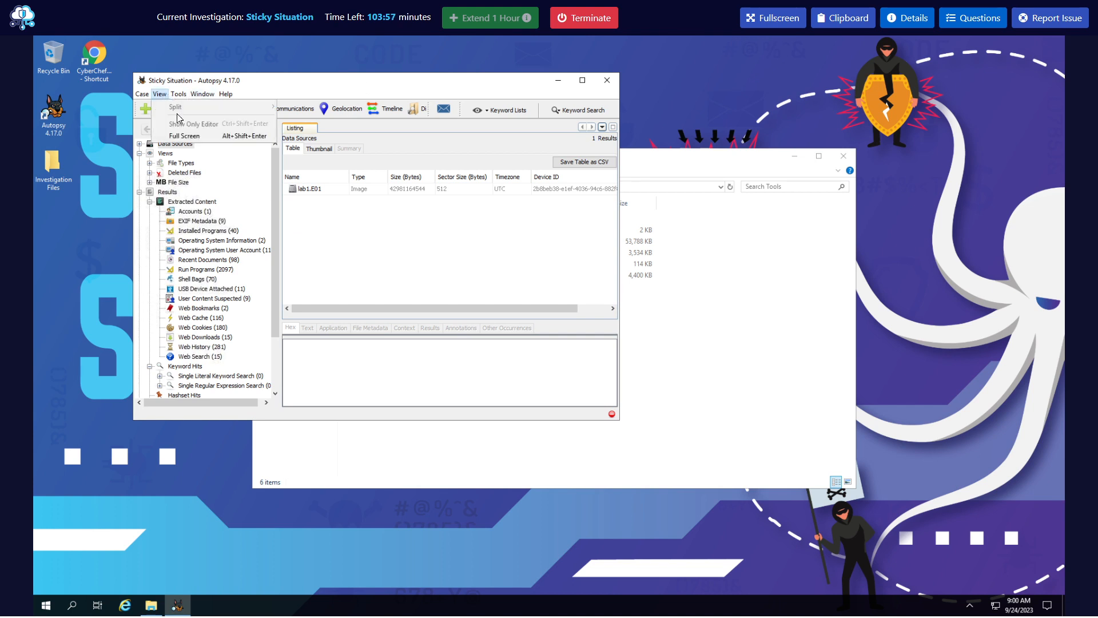
left_click(263, 79)
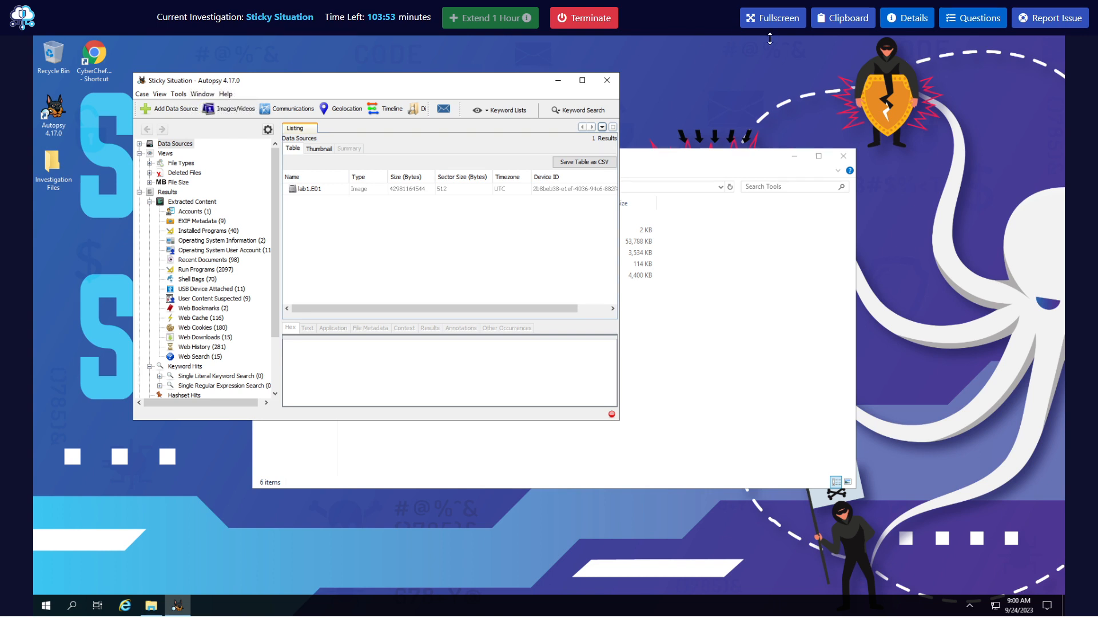
left_click(956, 23)
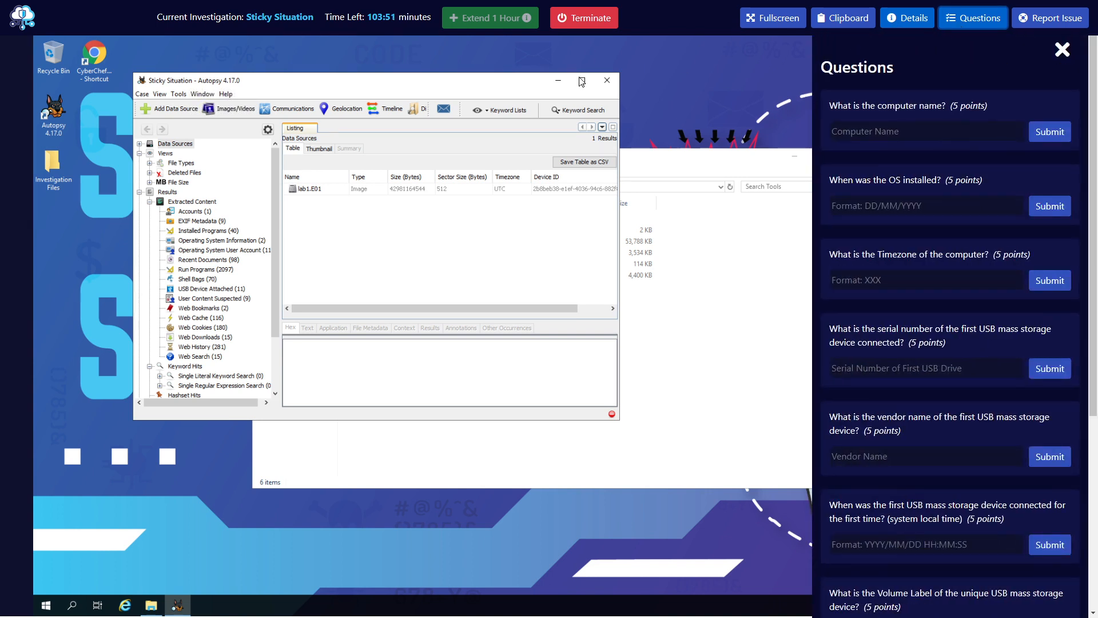
left_click_drag(493, 80, 34, 212)
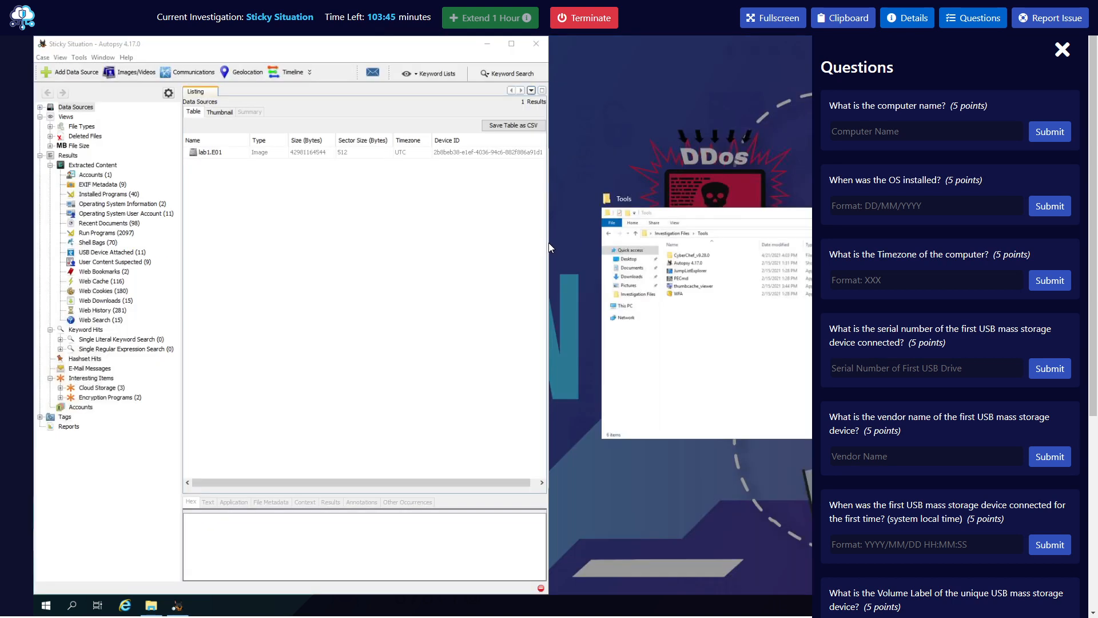
left_click(548, 247)
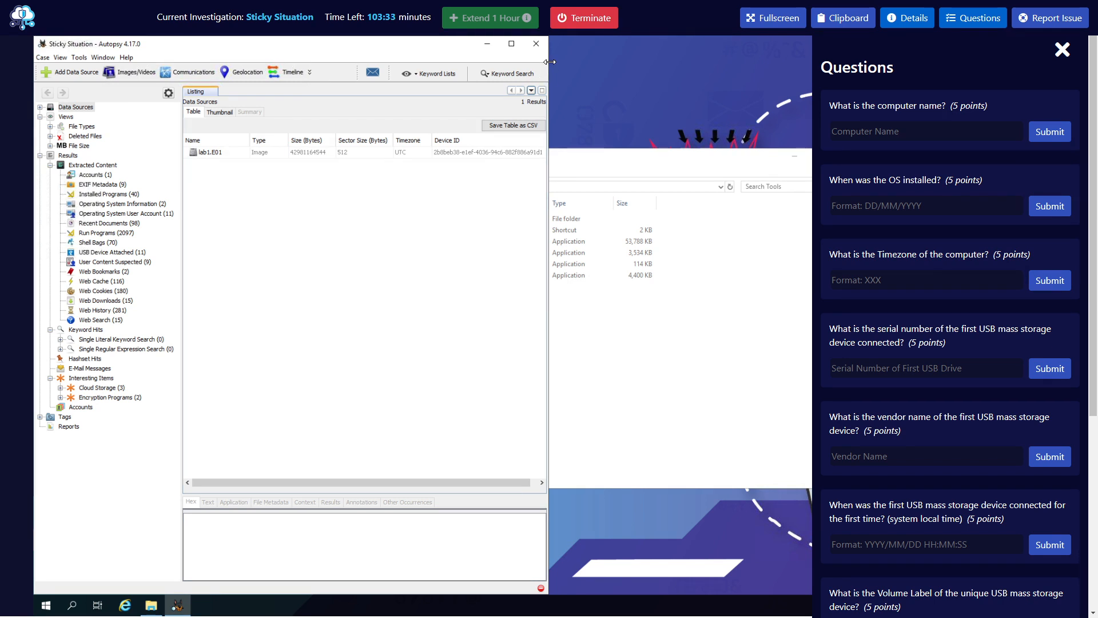
left_click_drag(548, 65, 807, 66)
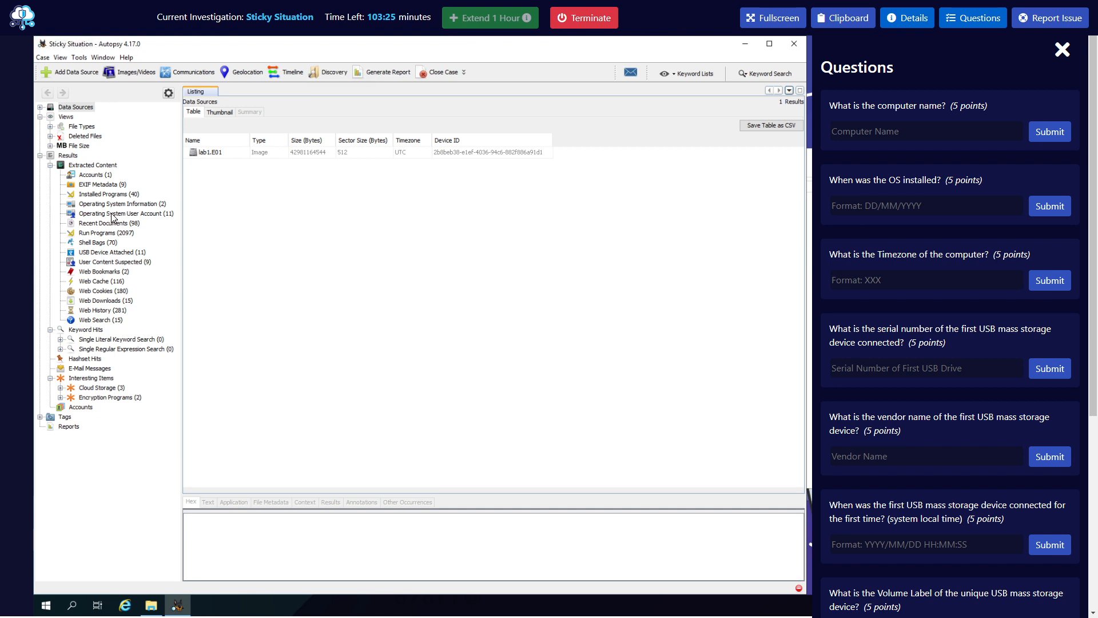
Look up the computer name in the Operating System Information results and submit MSEDGEWIN10 as the first answer.
left_click(135, 205)
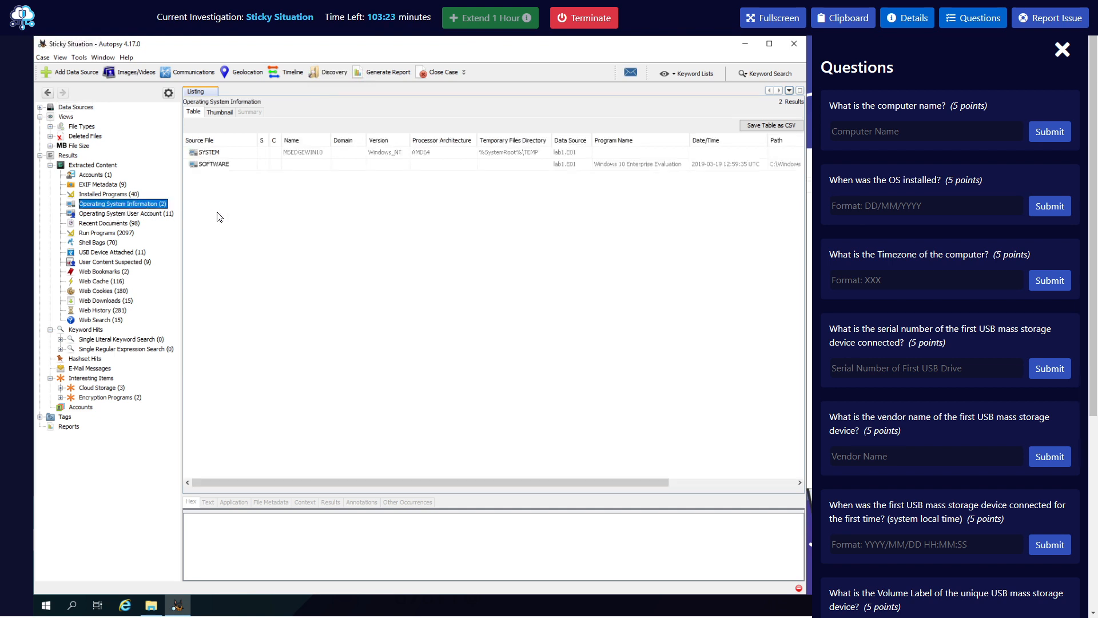
left_click(305, 154)
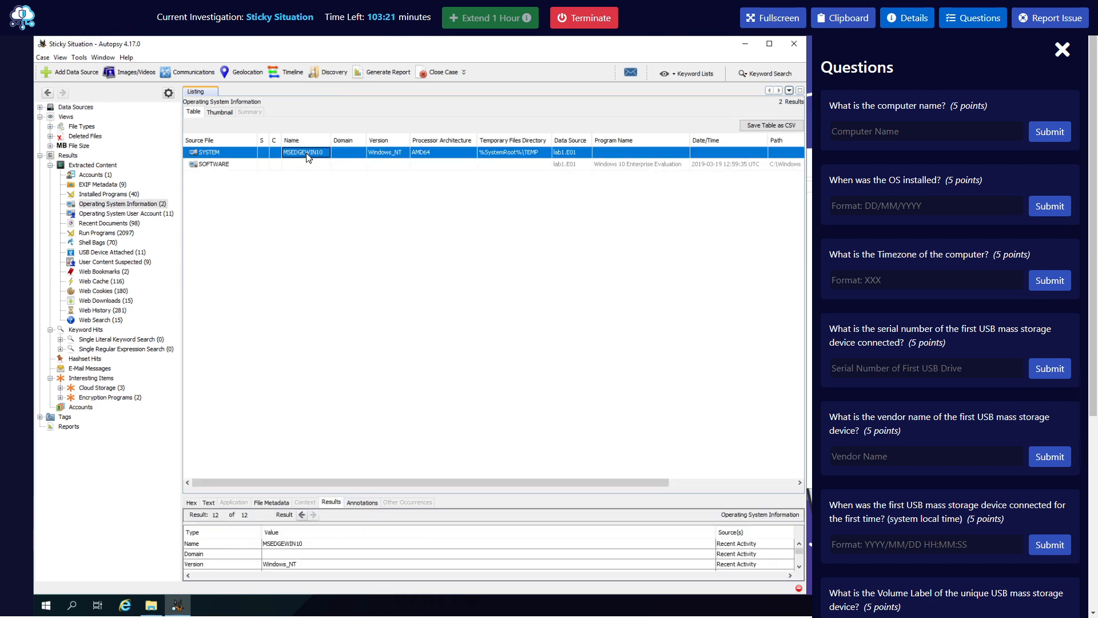
right_click(318, 160)
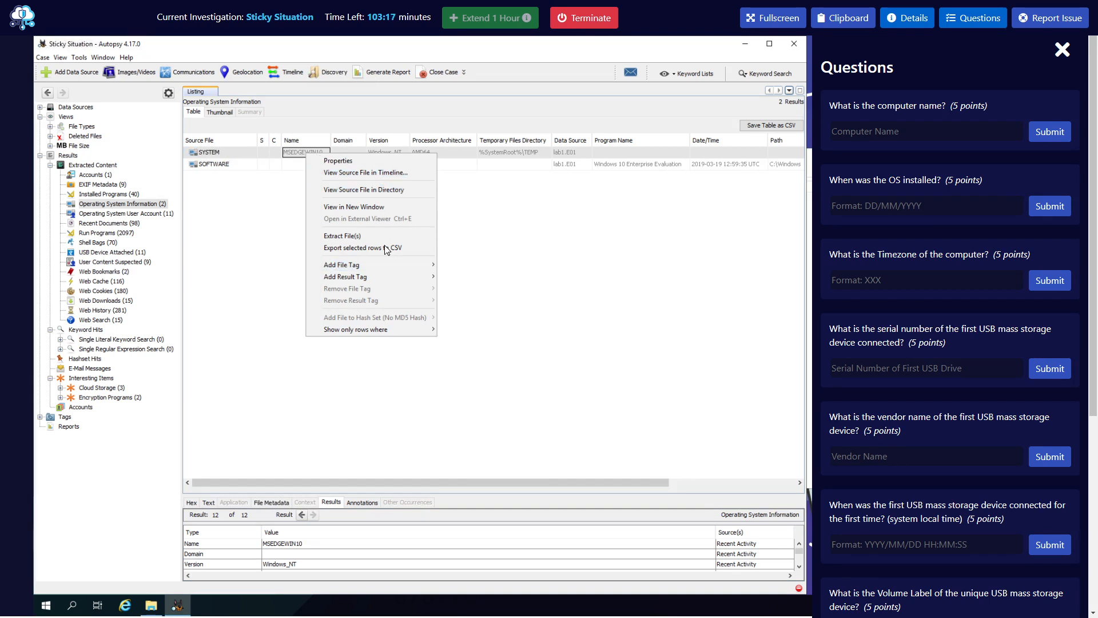
left_click(568, 246)
left_click(856, 133)
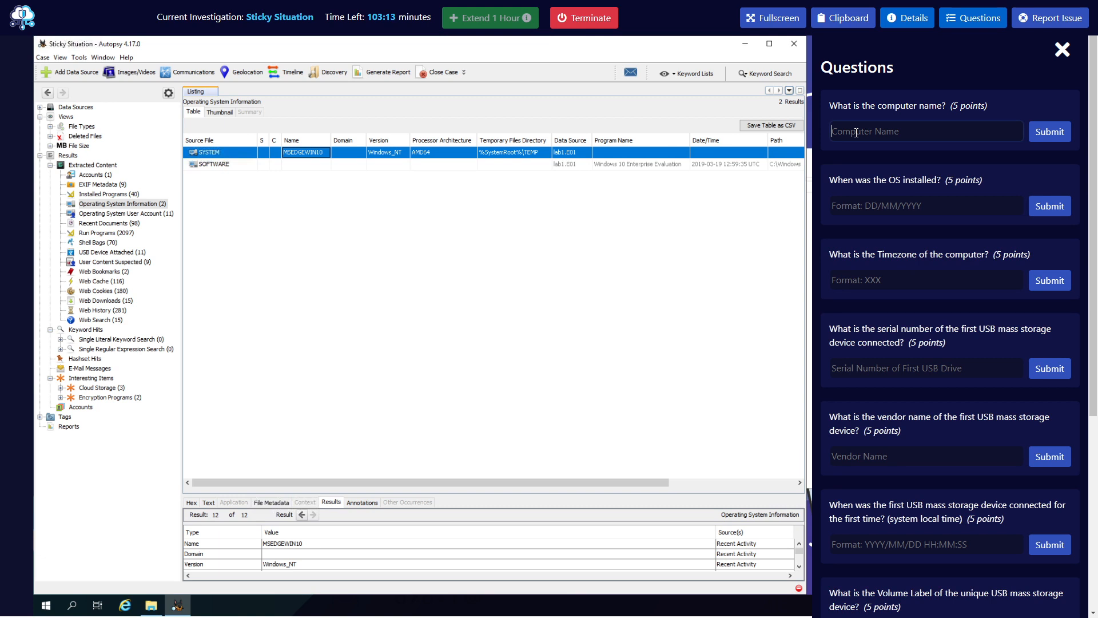
type("MSEDGEWIN10")
key("Return")
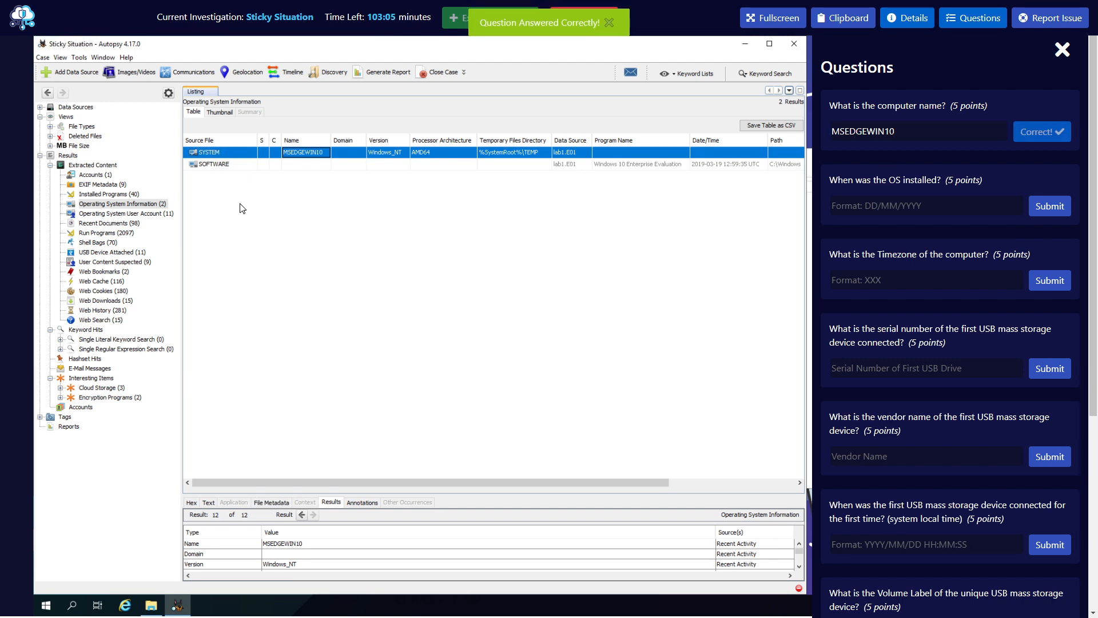
Check the SOFTWARE entry's installation date and submit 19/03/2019 as the answer for when the OS was installed.
left_click(279, 166)
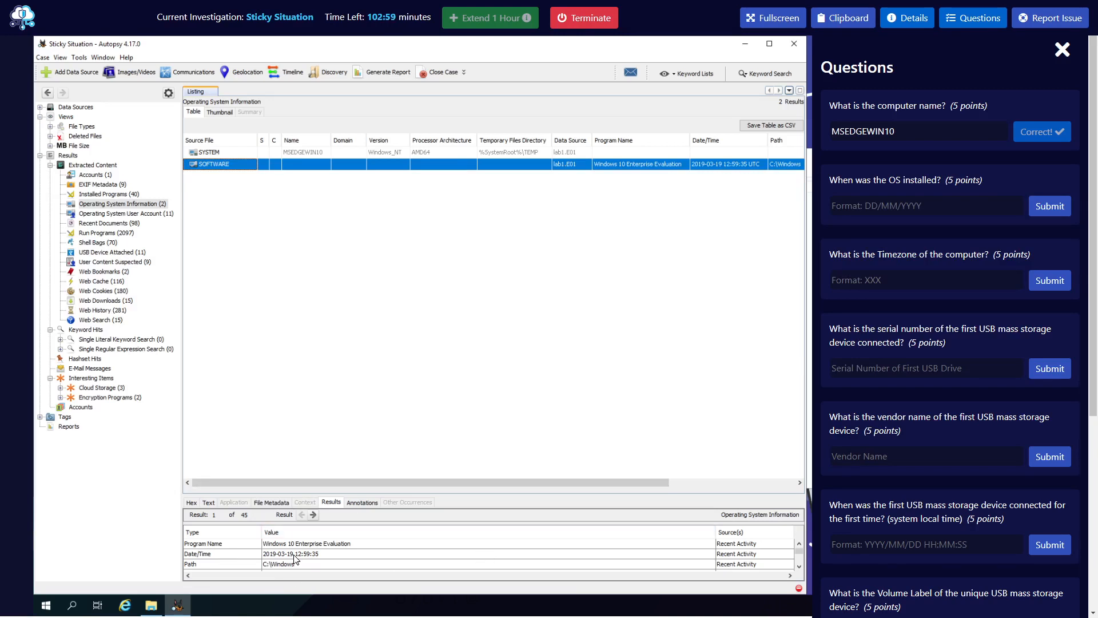
left_click(875, 207)
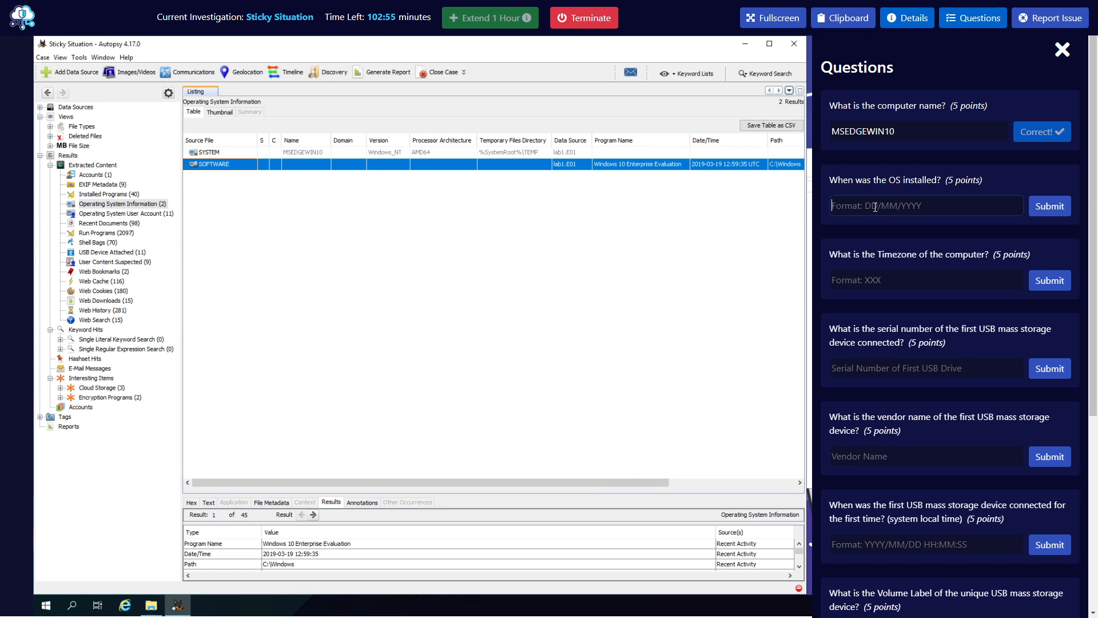
type("19/03/2019")
key("Return")
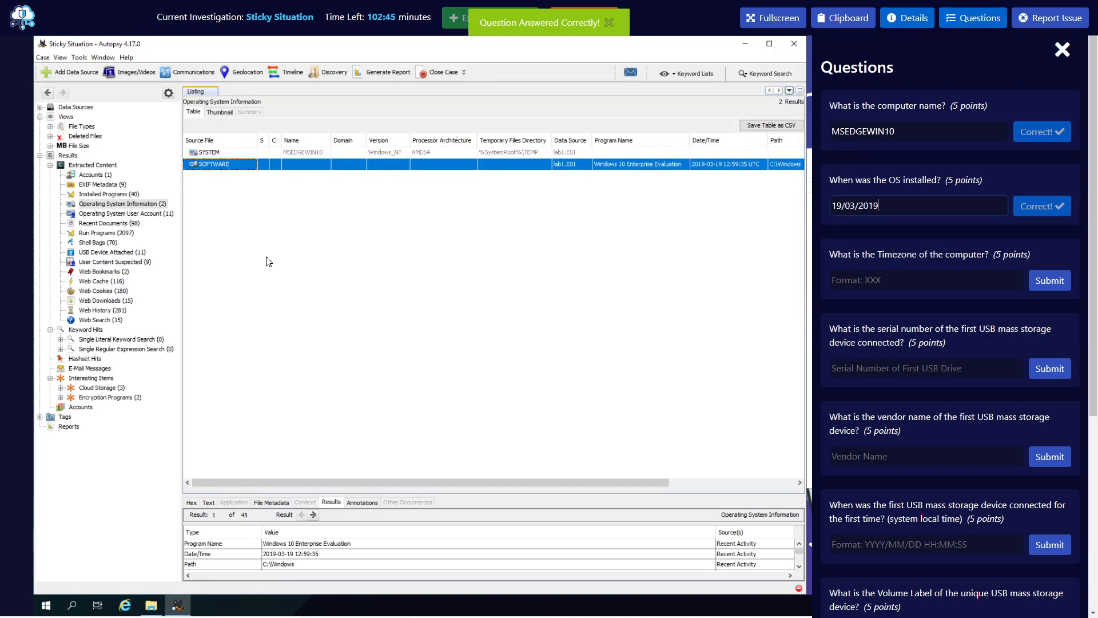
Check the remaining SOFTWARE entry details, then open the case's ModuleOutput\RecentActivity\reg folder and look through its RegRipper reports.
scroll(448, 561, "down", 1)
scroll(445, 560, "down", 1)
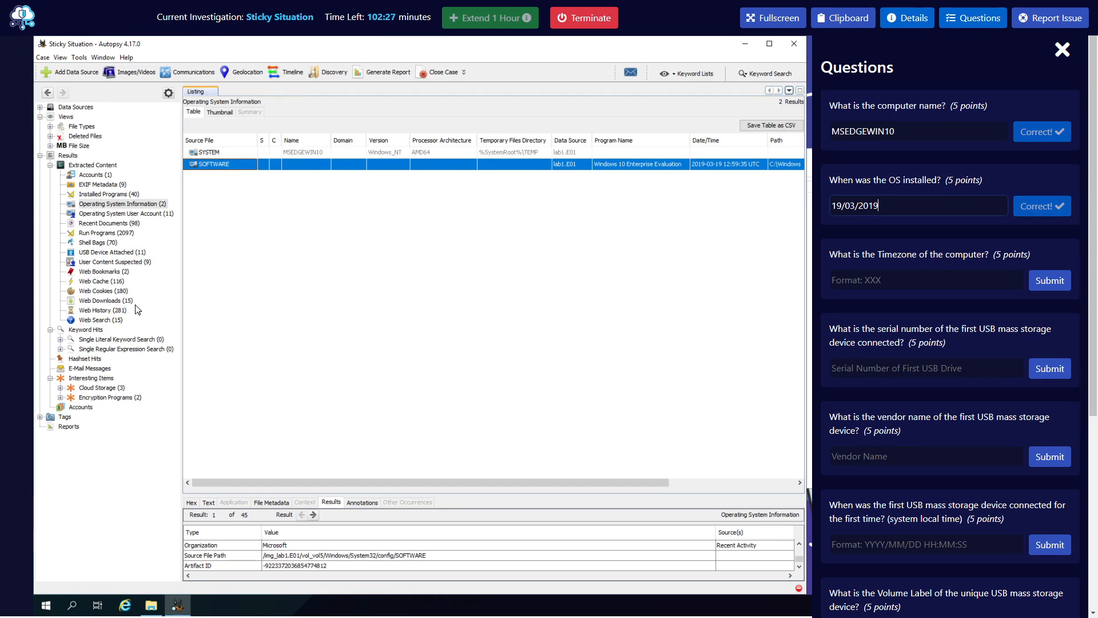
left_click(156, 607)
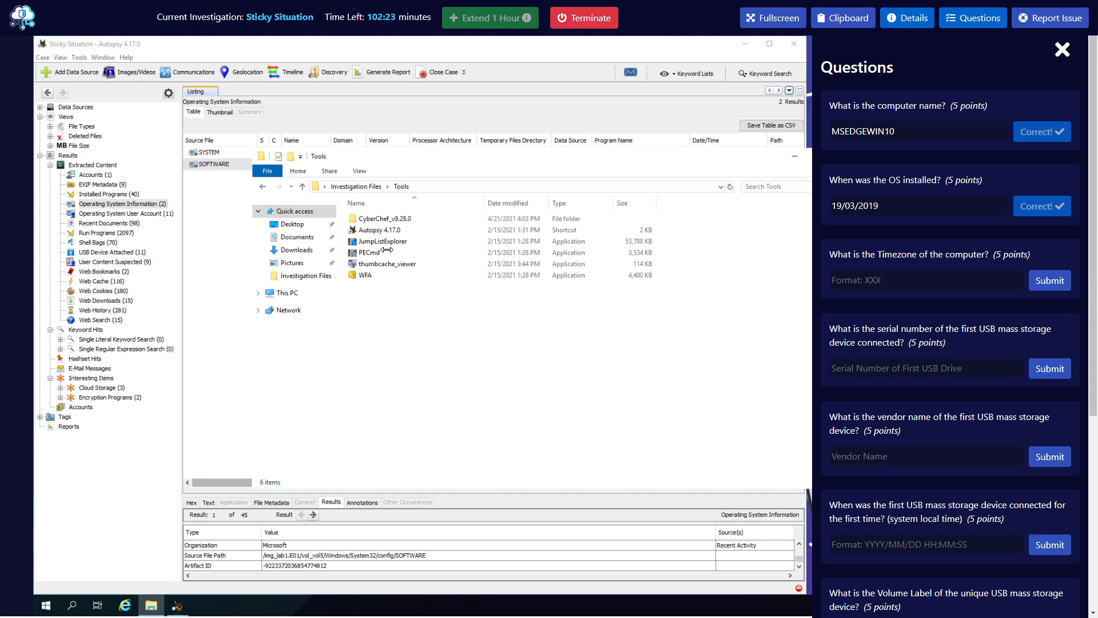
left_click(368, 188)
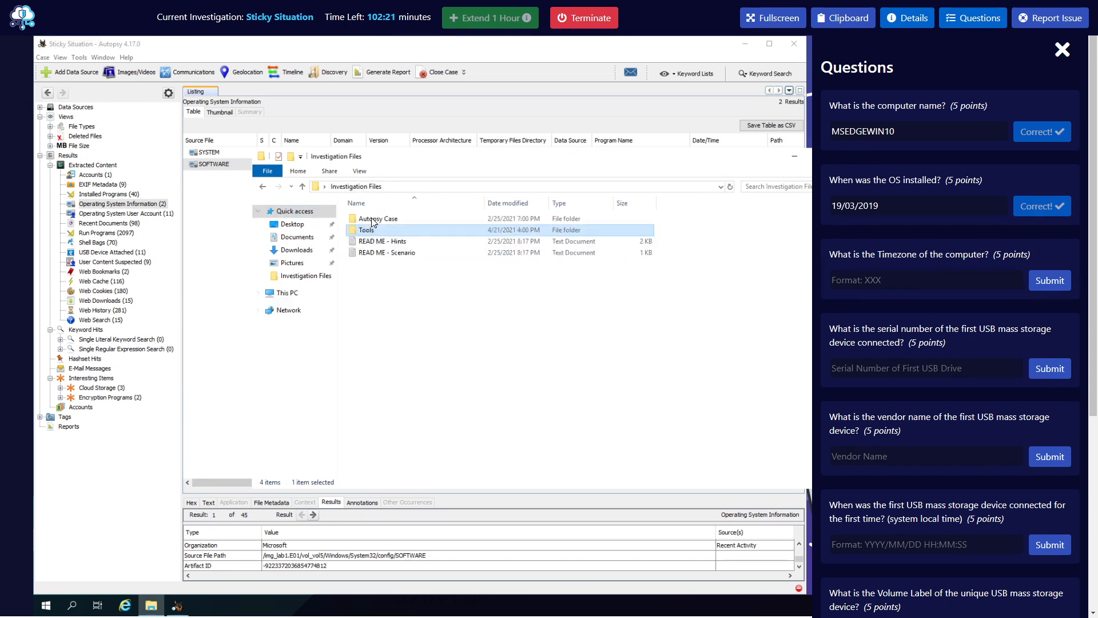
double_click(374, 219)
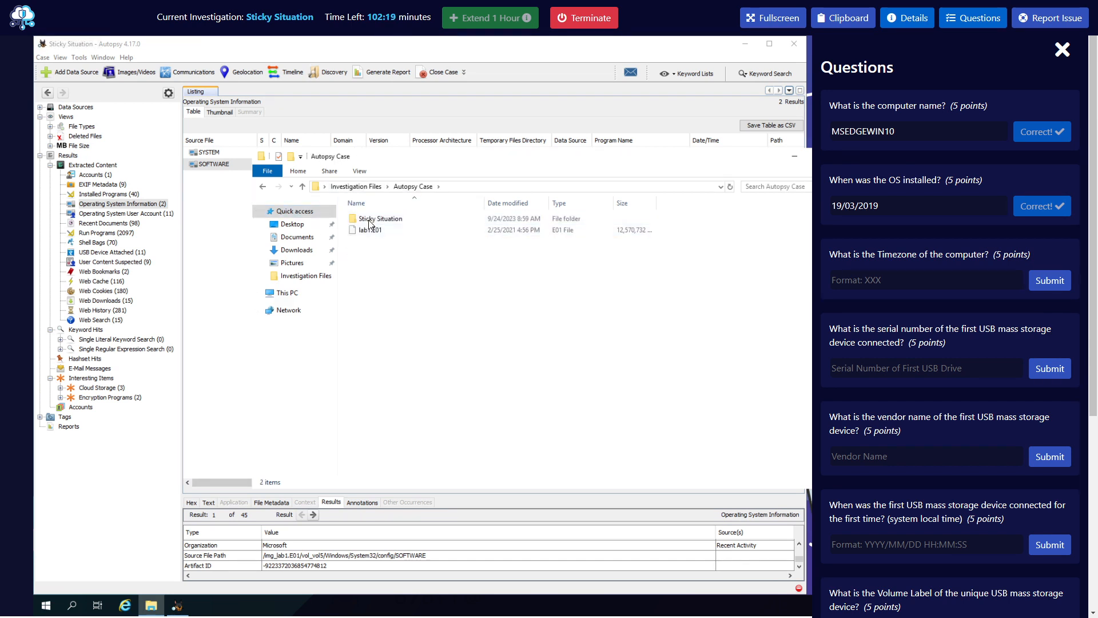
double_click(369, 222)
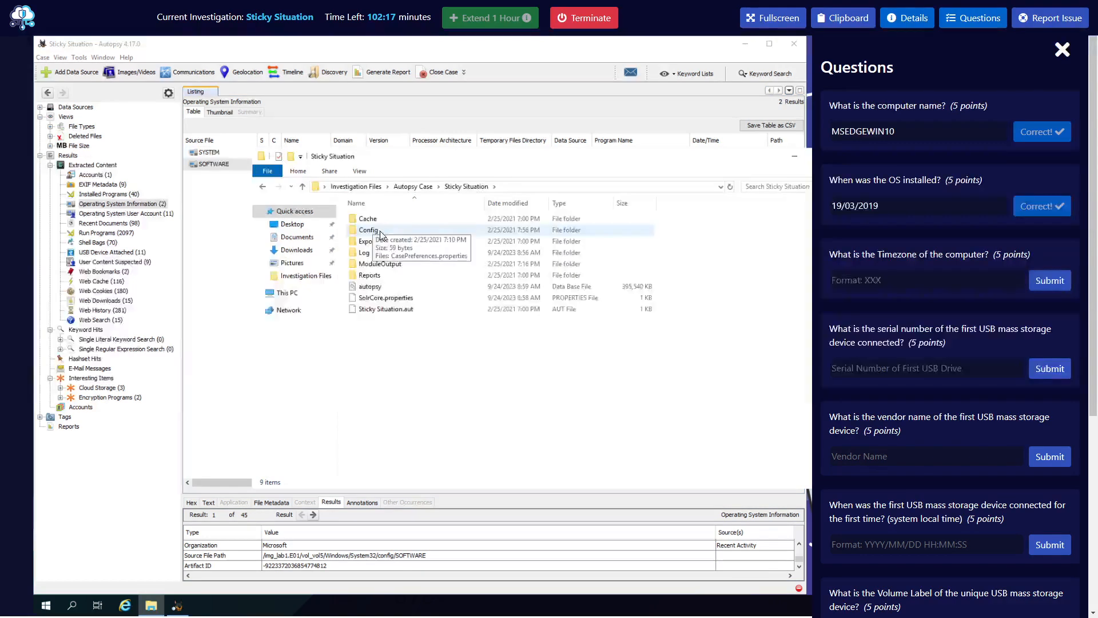
double_click(380, 264)
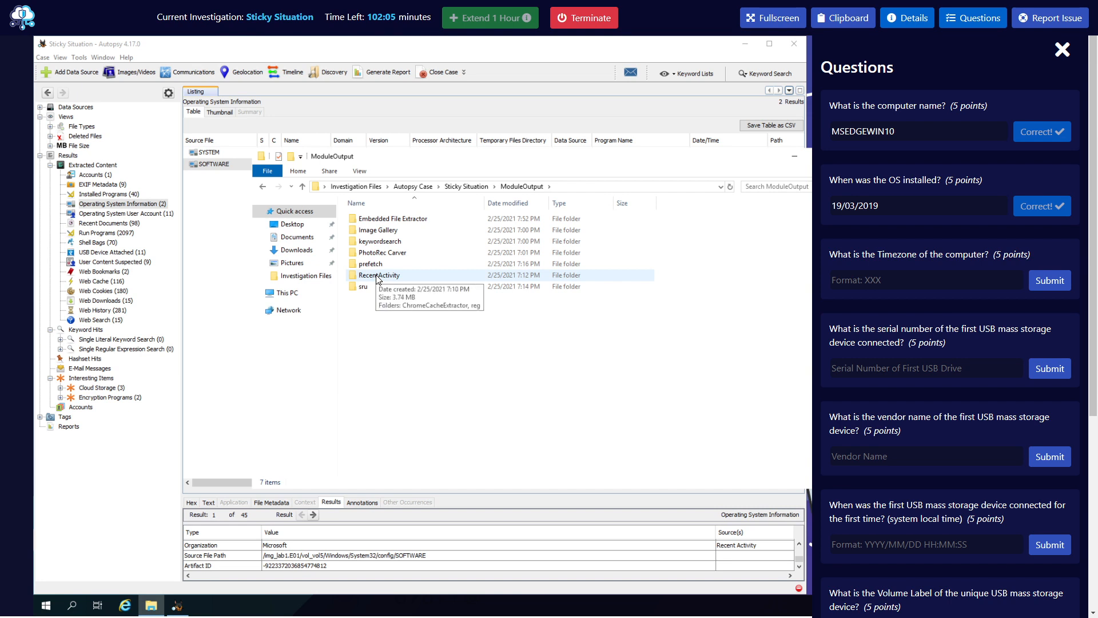
left_click(378, 277)
double_click(378, 277)
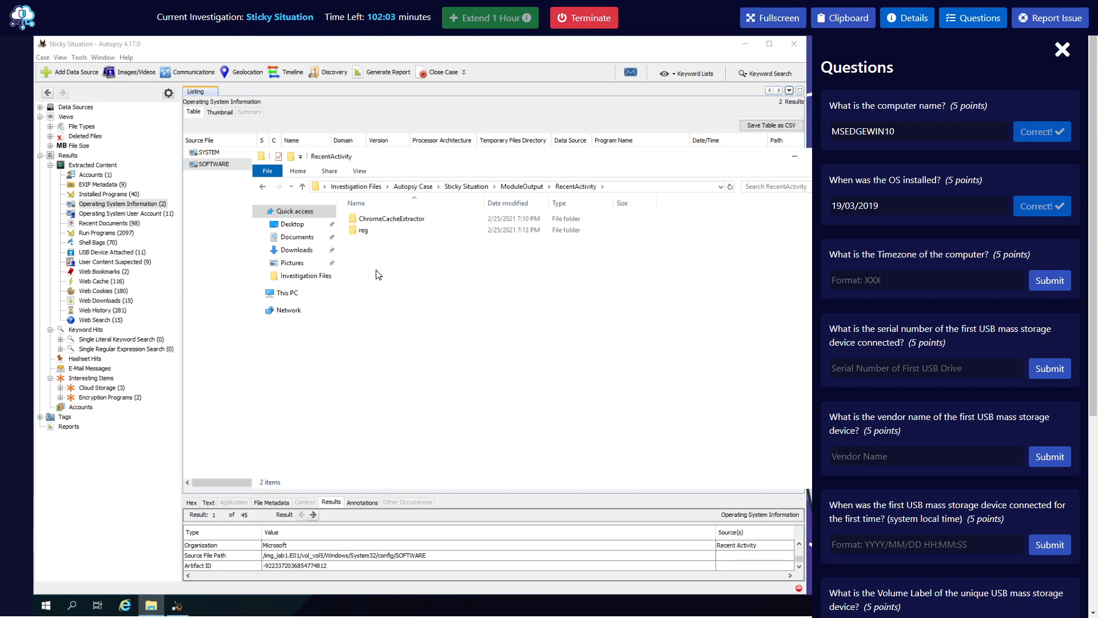
double_click(377, 232)
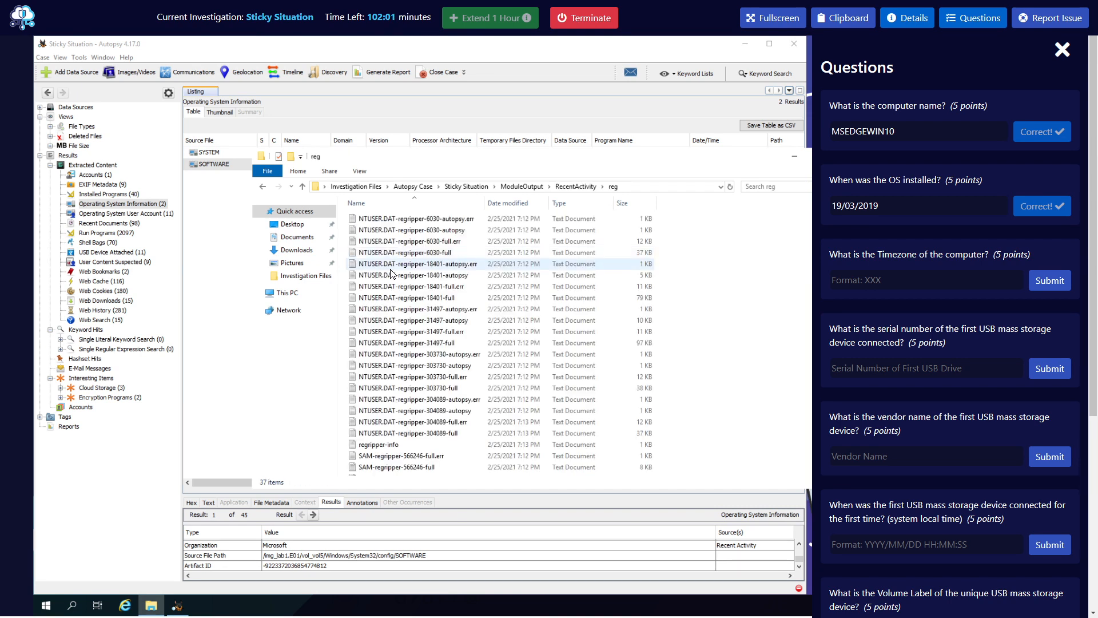
scroll(417, 293, "down", 2)
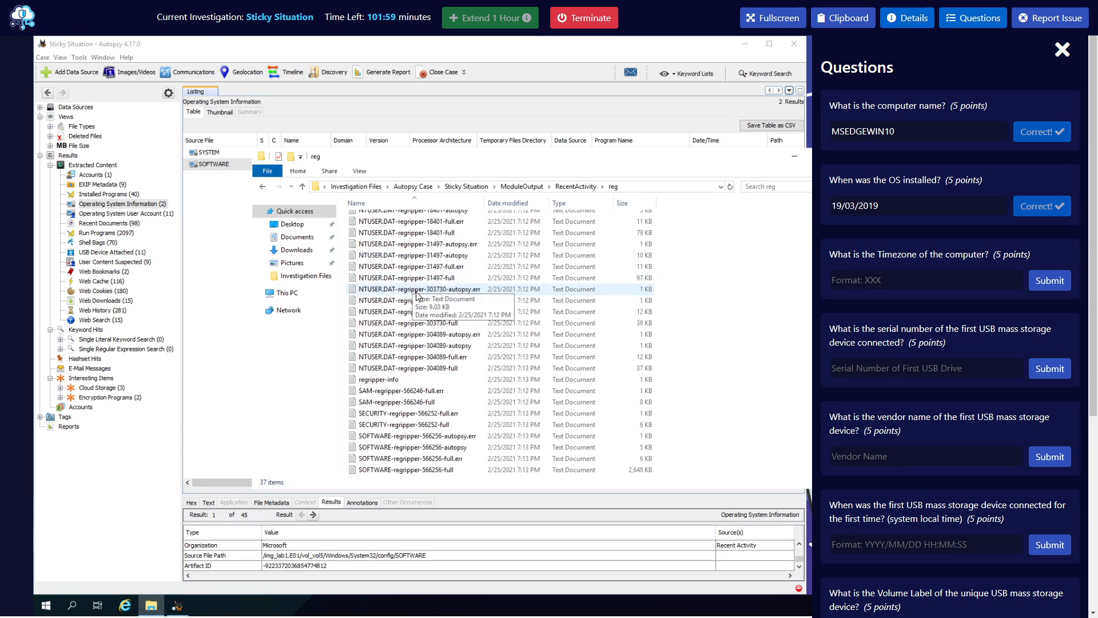
scroll(417, 294, "down", 2)
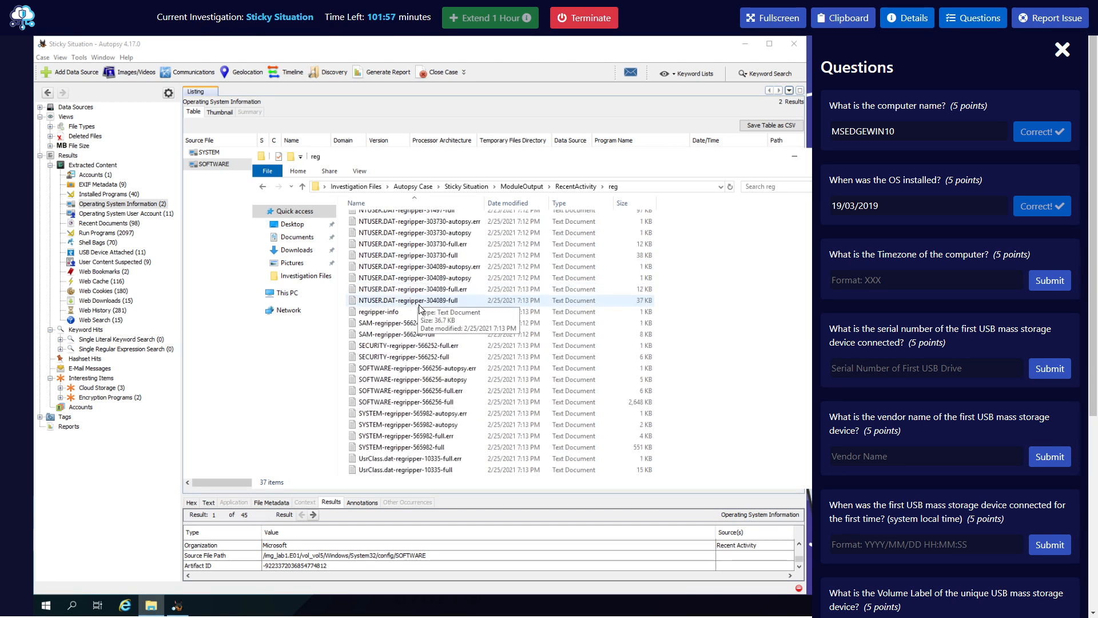
Open the SYSTEM-regripper-565982-full report and fit its window to the desktop area beside the questions.
scroll(422, 315, "down", 1)
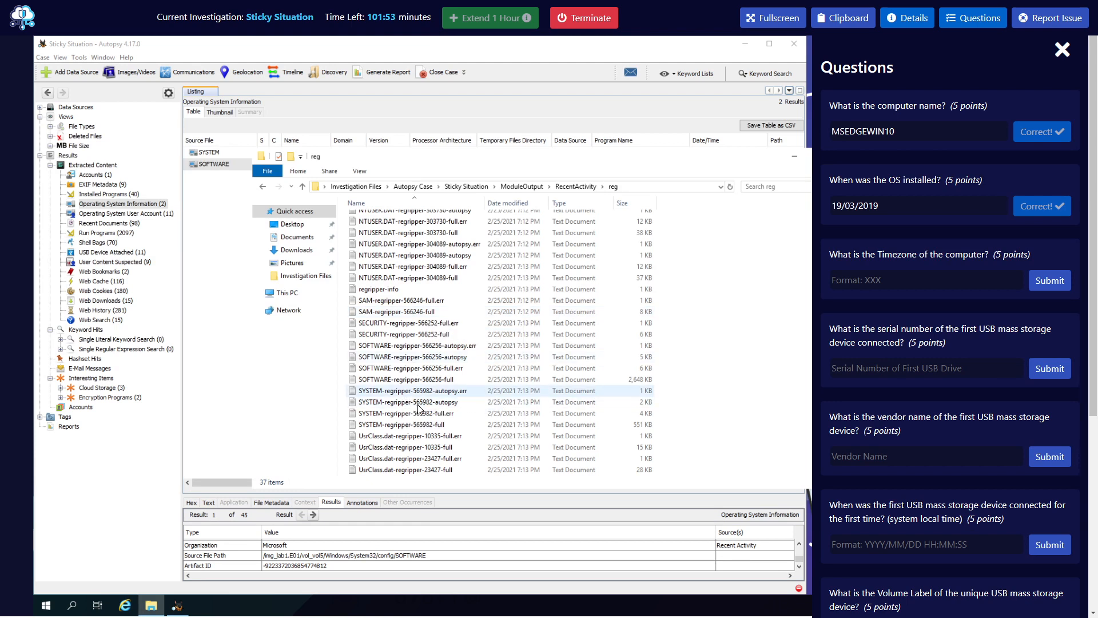
double_click(402, 425)
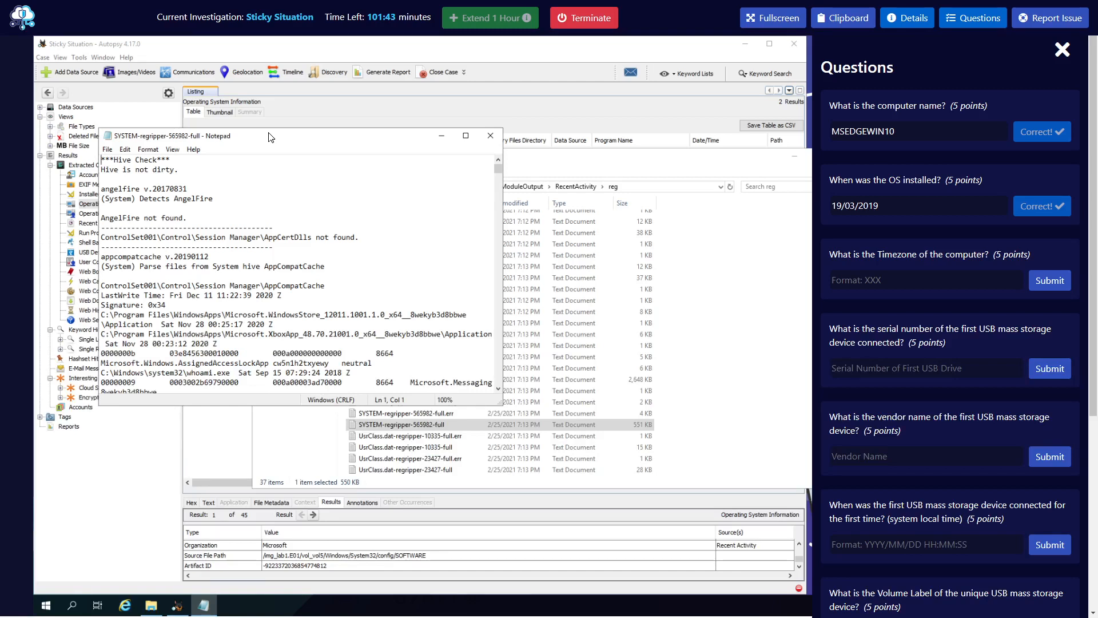
left_click_drag(271, 137, 34, 179)
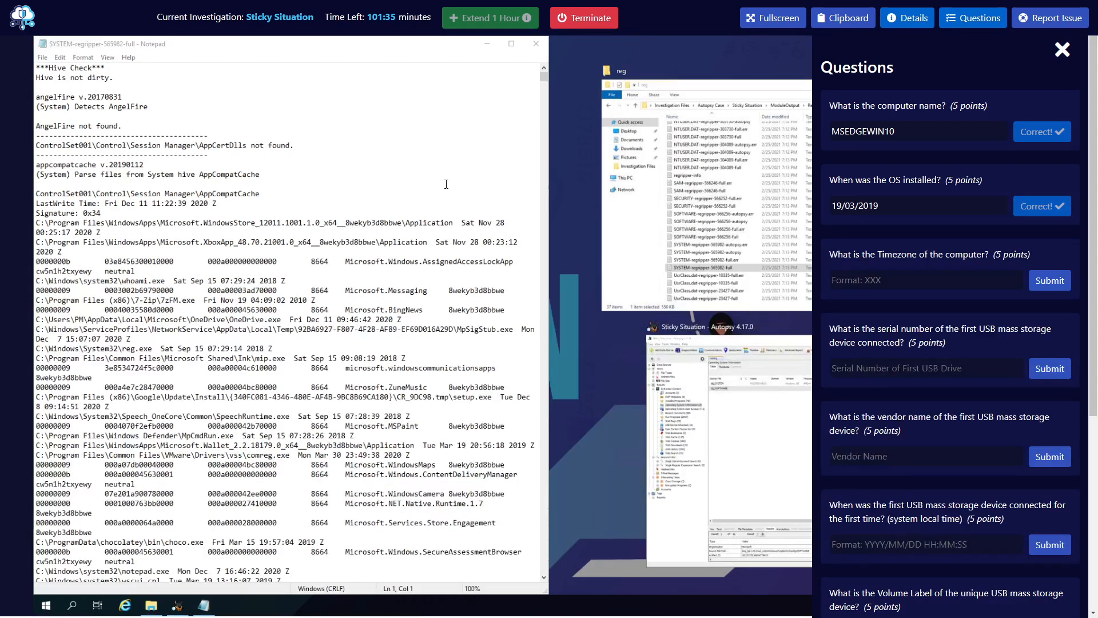
left_click(515, 187)
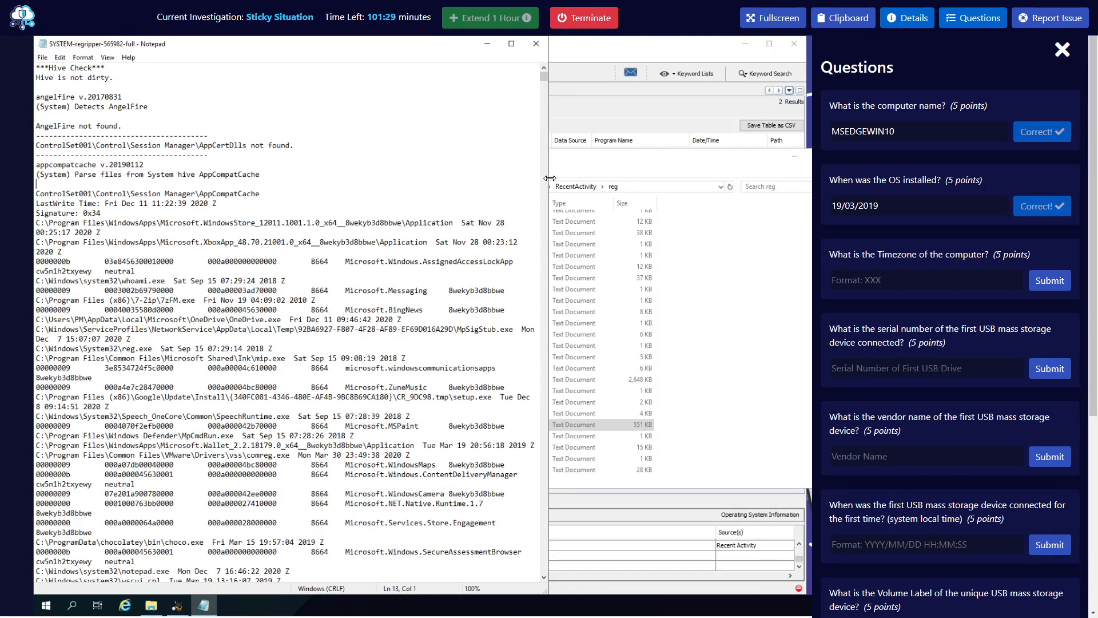
left_click_drag(550, 178, 810, 178)
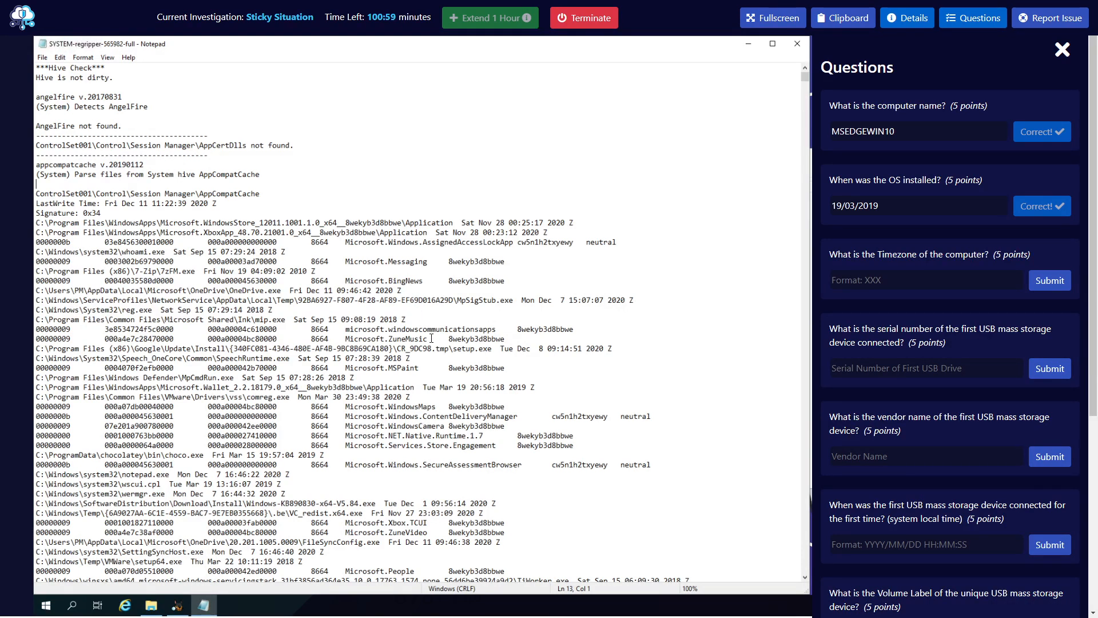
Search the SYSTEM report for "tzinfo".
key("ctrl+f")
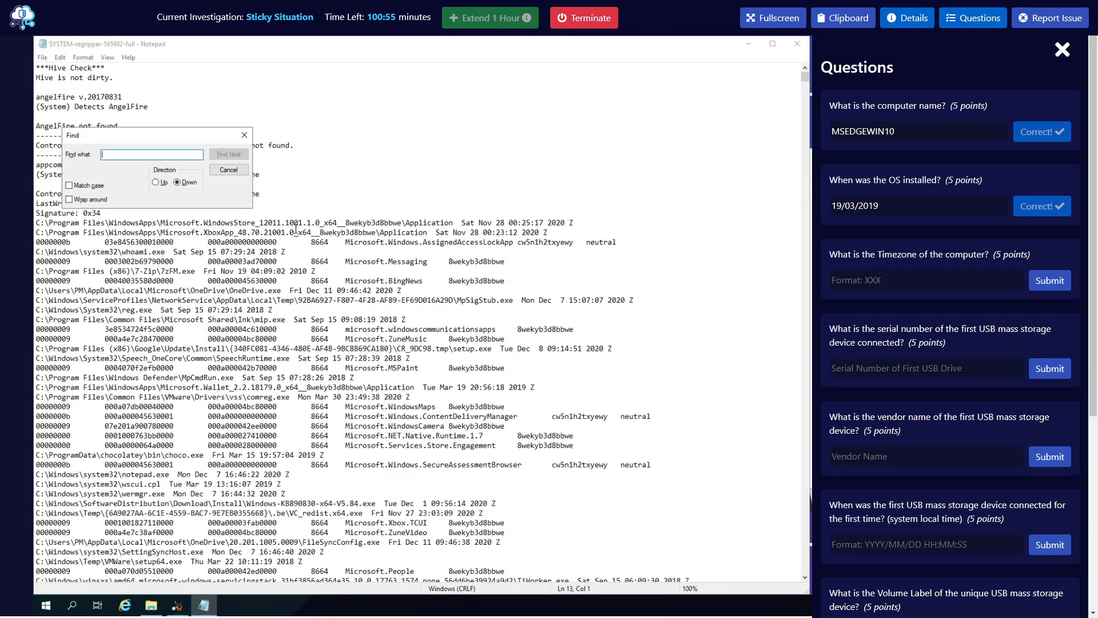
type("l")
type("z")
type("info")
key("Return")
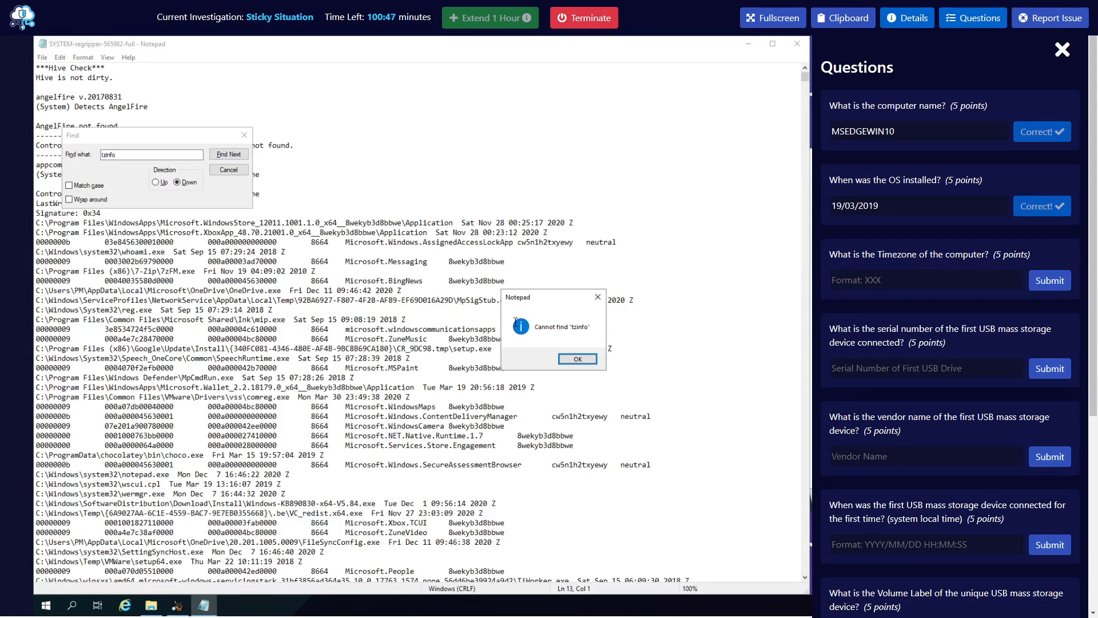
left_click(571, 360)
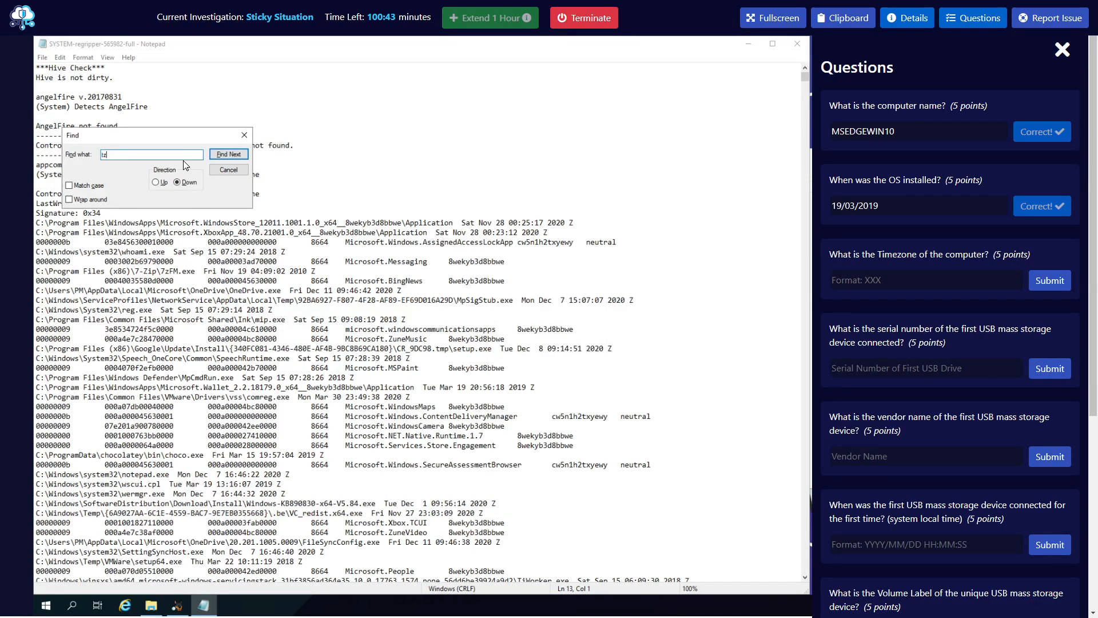
Search the SYSTEM report for "tz" and go through the matches to the TimeZoneInformation key's full details.
key("Return")
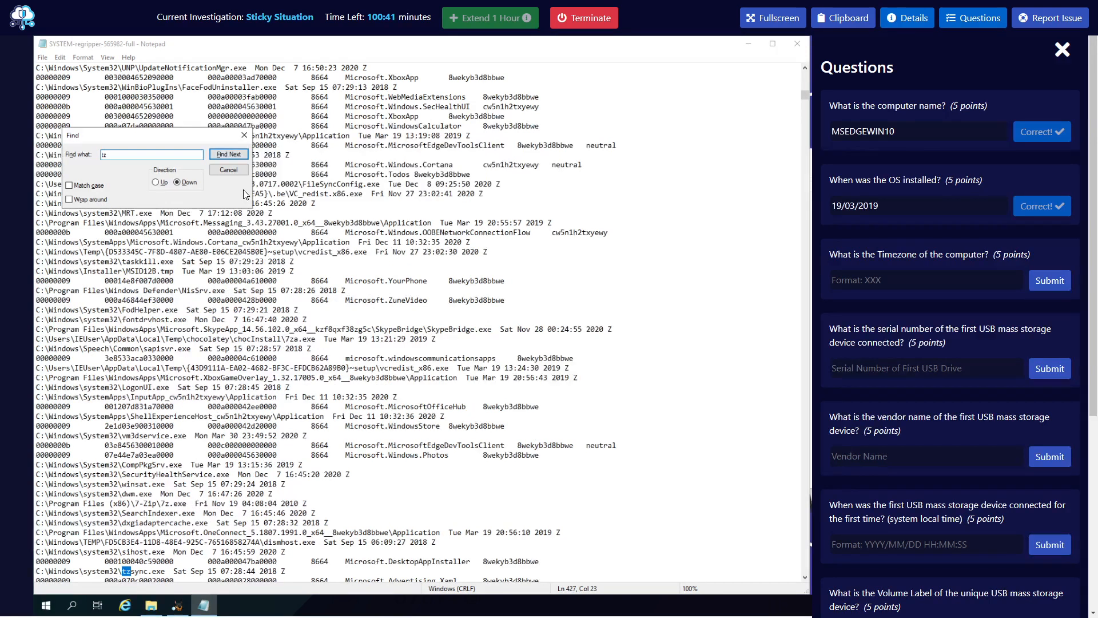
left_click(238, 154)
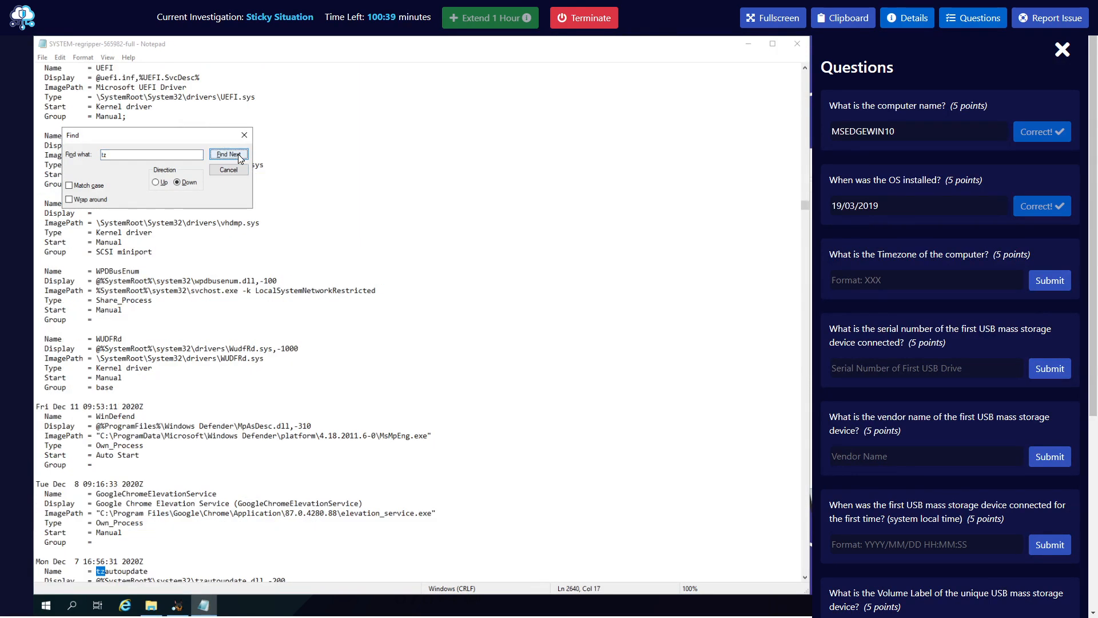
left_click(238, 153)
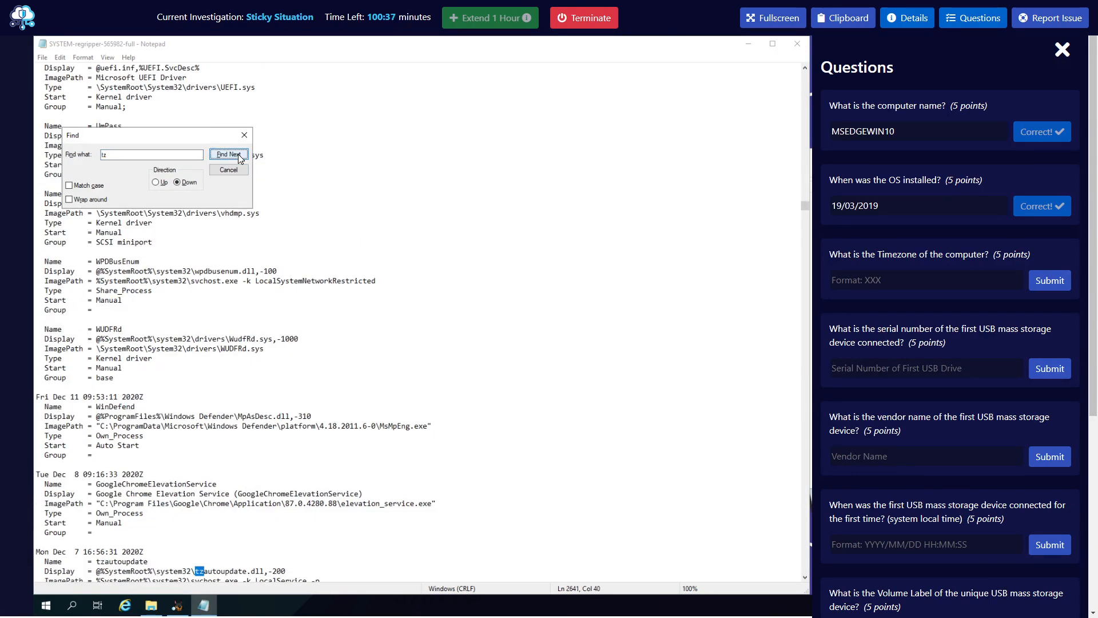
left_click(238, 154)
left_click(238, 154)
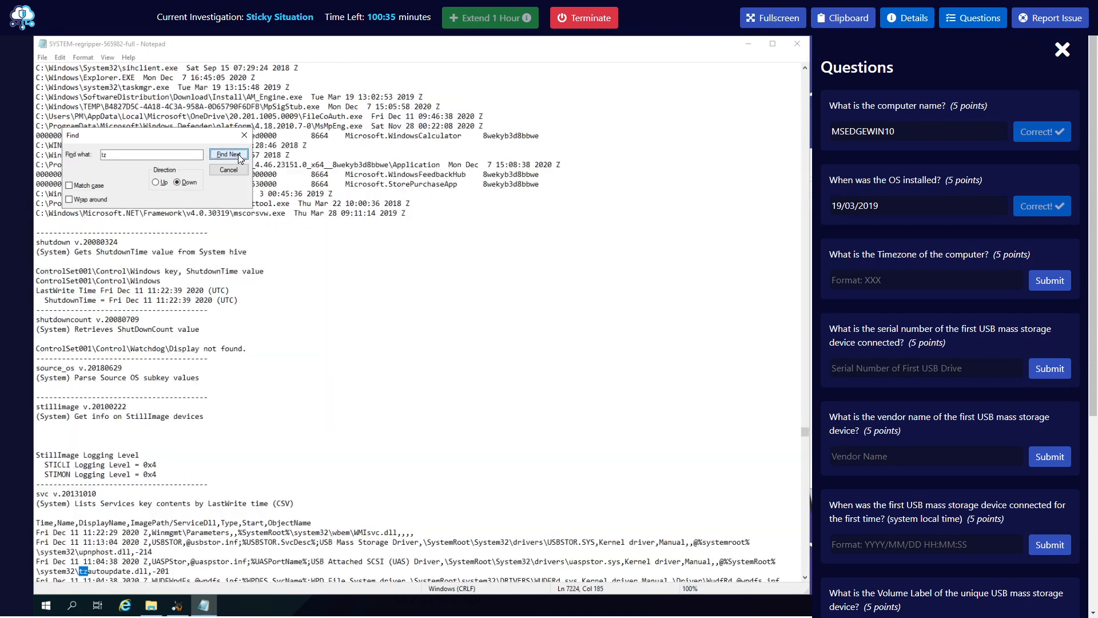
left_click(238, 154)
left_click(238, 153)
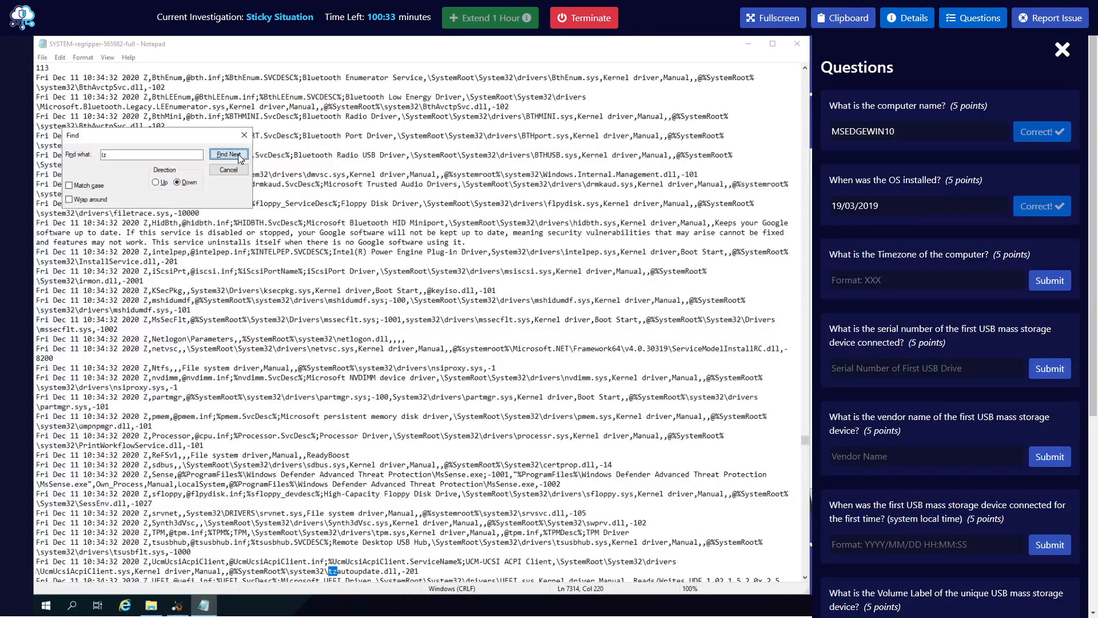
left_click(238, 153)
left_click(238, 153)
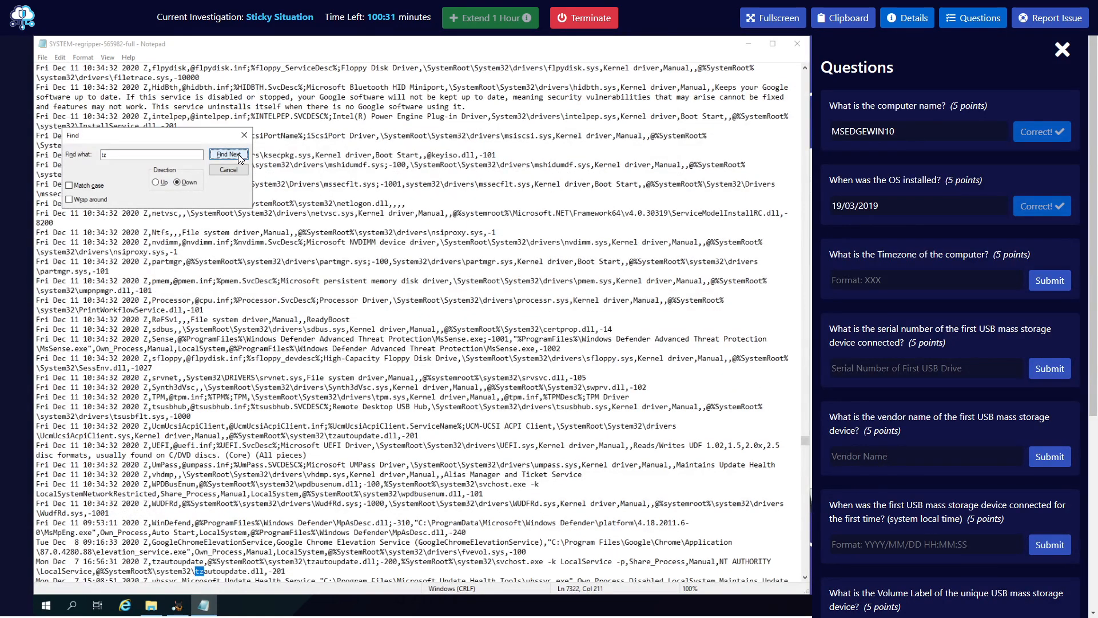
left_click(238, 153)
left_click(238, 154)
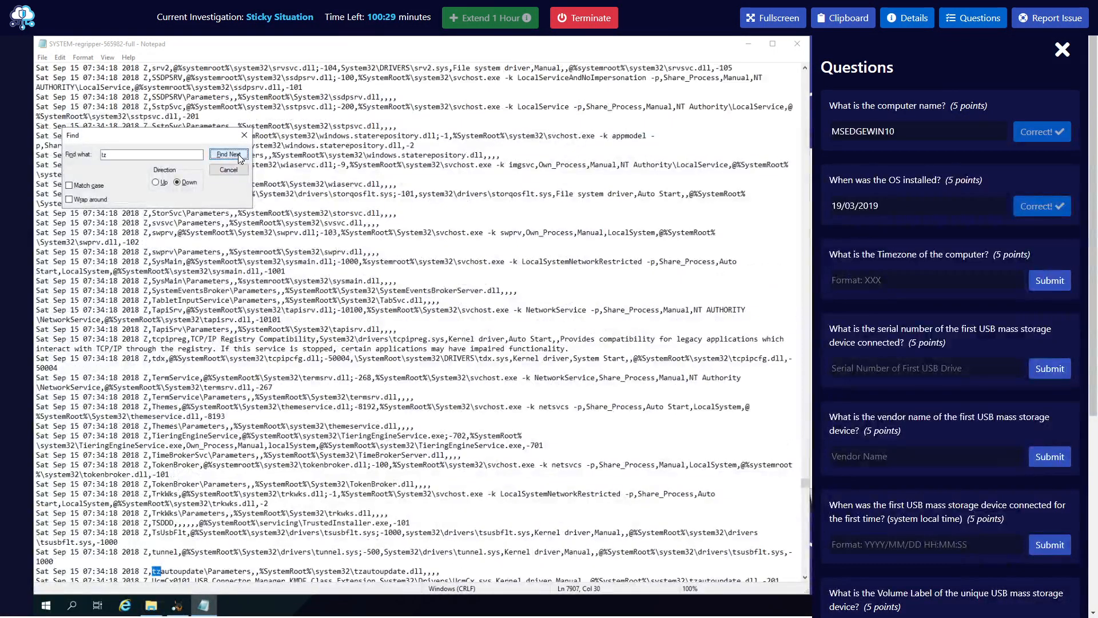
left_click(238, 154)
left_click(238, 153)
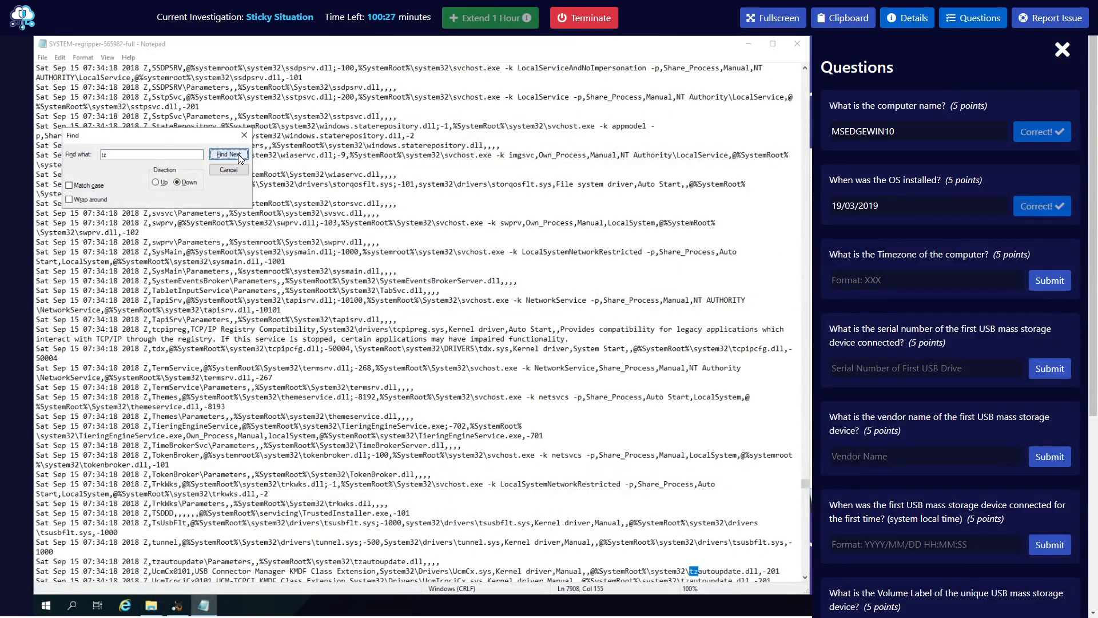
left_click(238, 154)
left_click(238, 153)
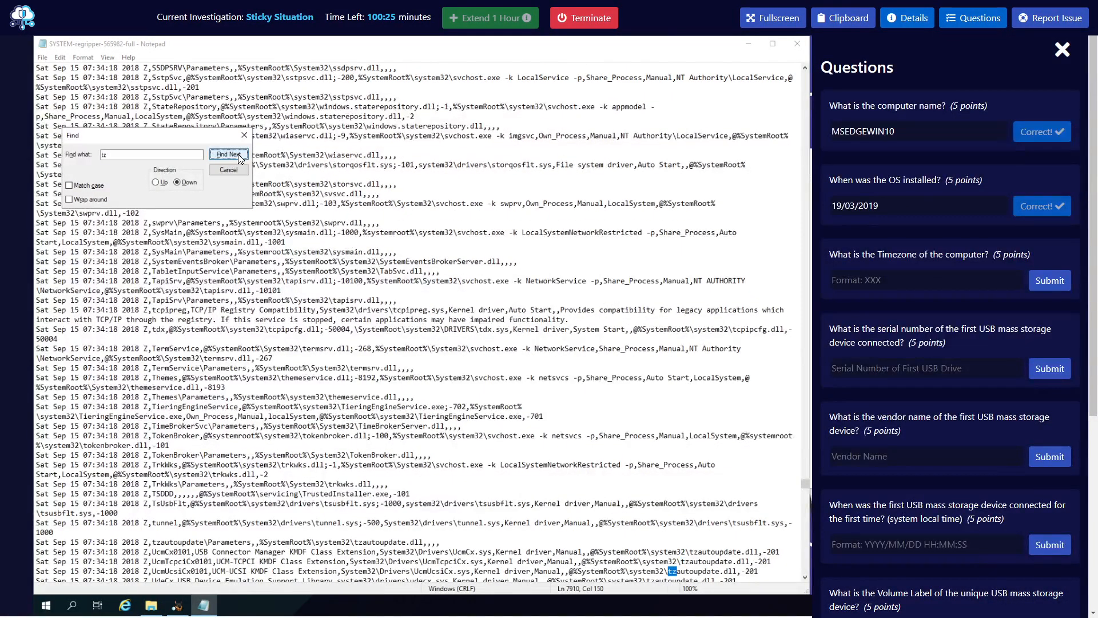
left_click(238, 153)
left_click(238, 153)
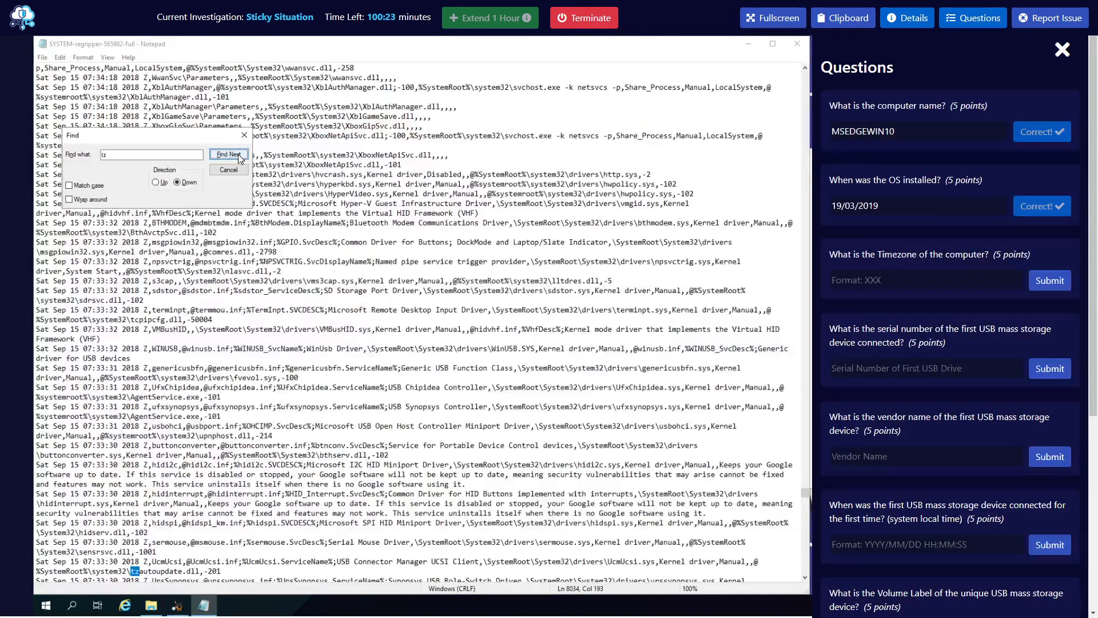
left_click(238, 153)
left_click(238, 153)
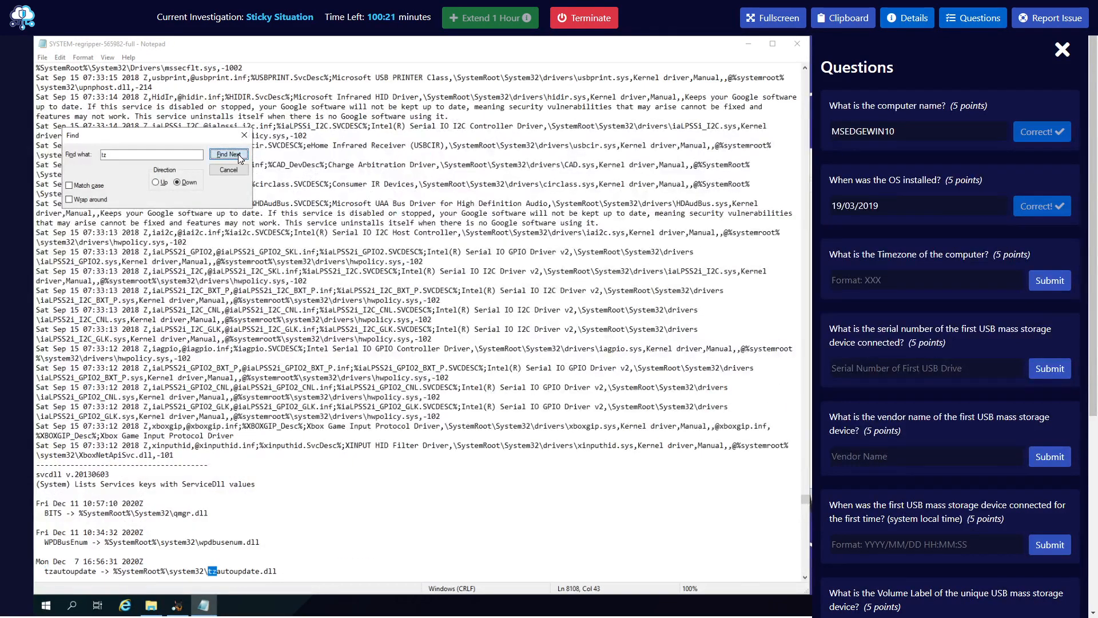
left_click(238, 153)
left_click(238, 153)
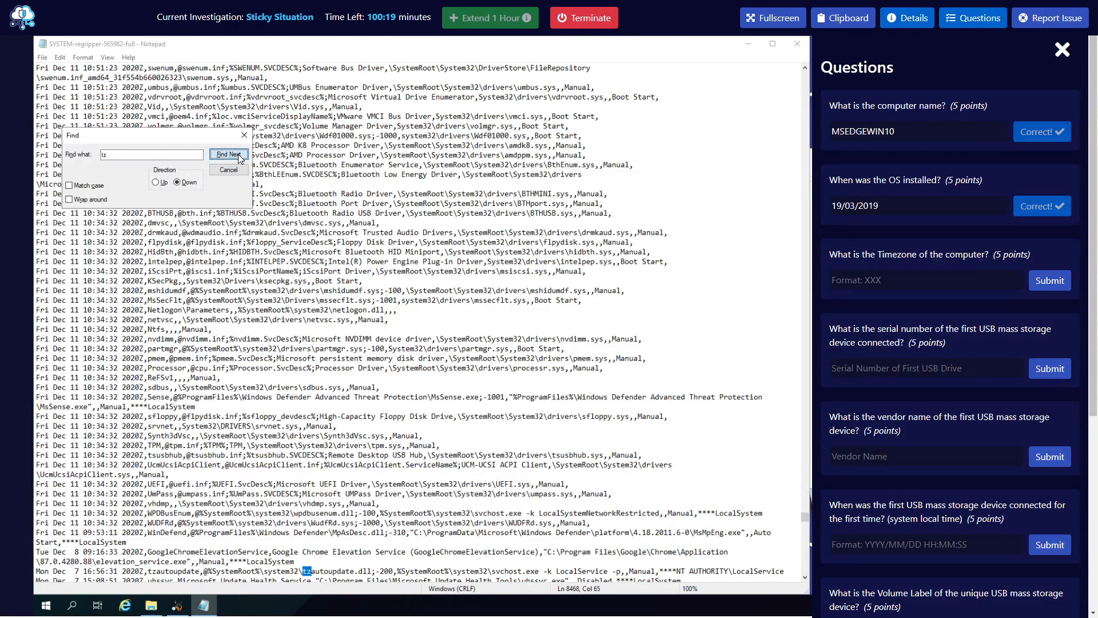
left_click(238, 153)
left_click(238, 153)
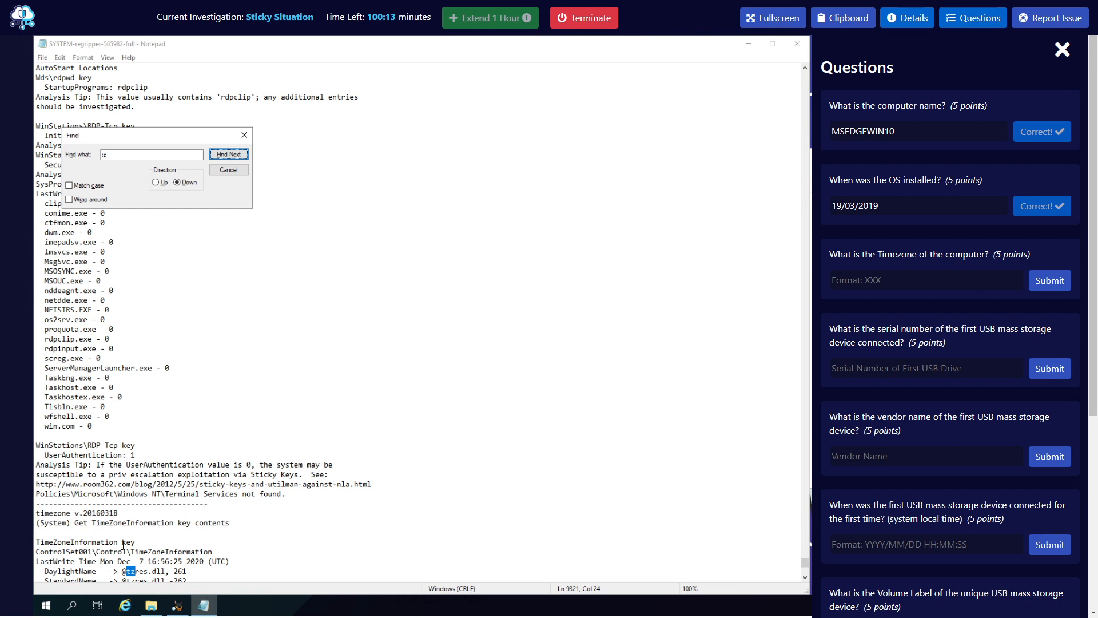
scroll(137, 551, "down", 2)
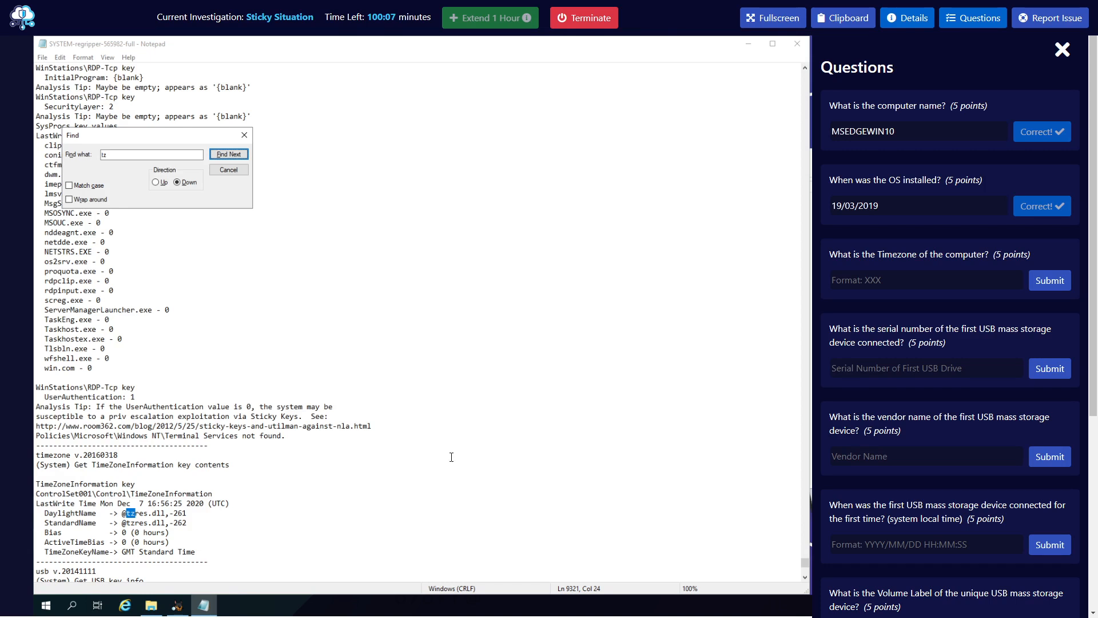
Submit GMT as the answer for the computer's timezone.
left_click(871, 281)
type("GMT")
key("Return")
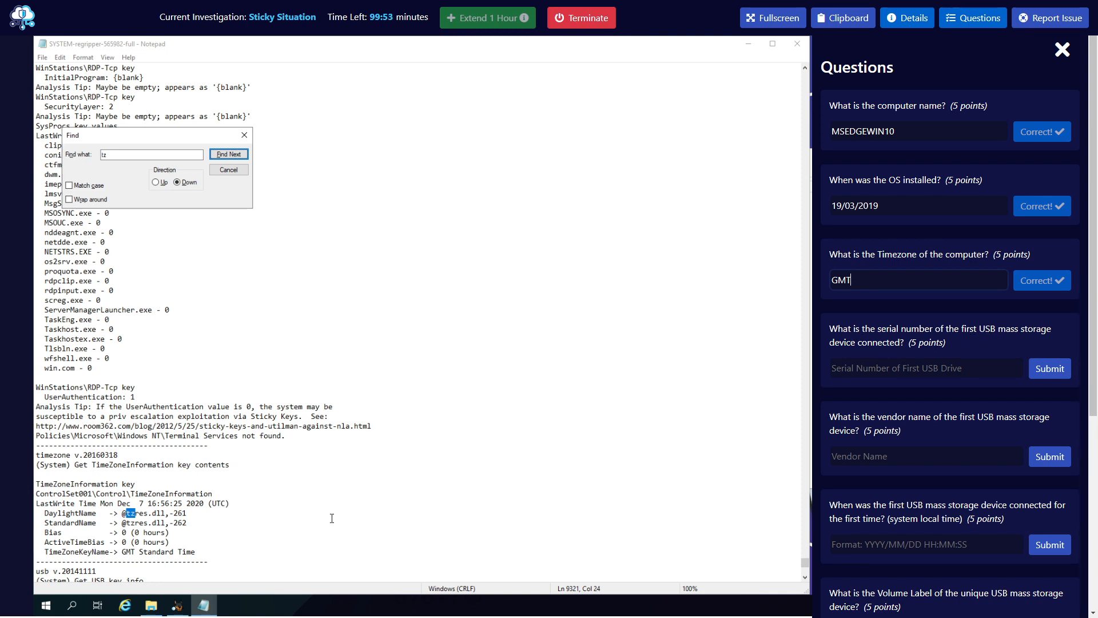
Switch to Autopsy and list the USB Device Attached results sorted by ascending date and time.
left_click(177, 605)
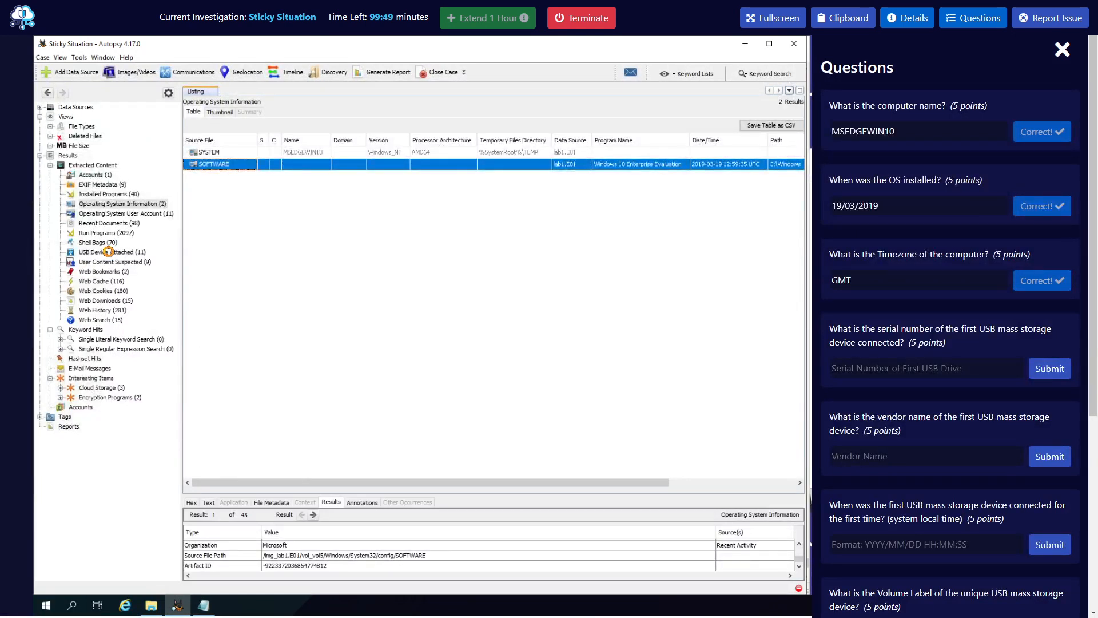
left_click(125, 254)
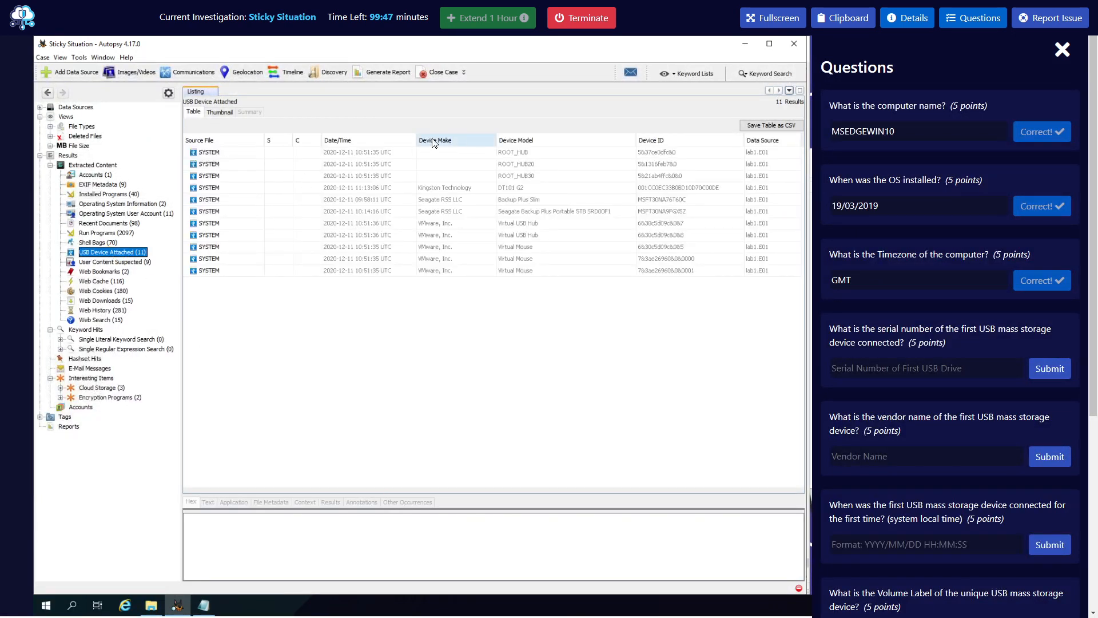
left_click(361, 142)
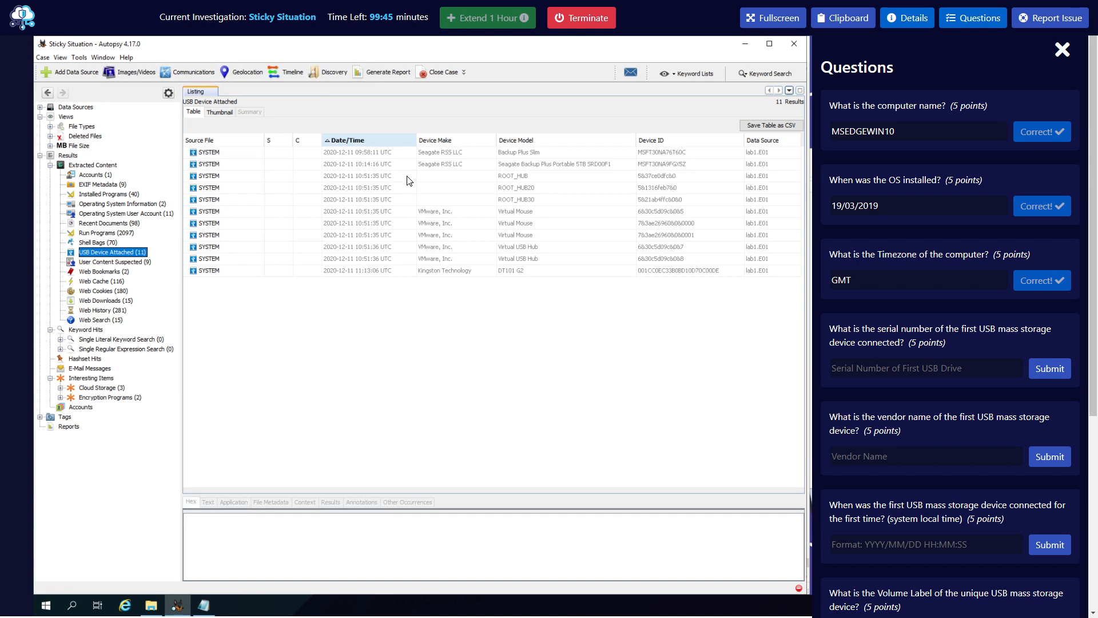
View the properties of the Seagate Backup Plus Slim entry, check its Device ID, and close them.
left_click(658, 157)
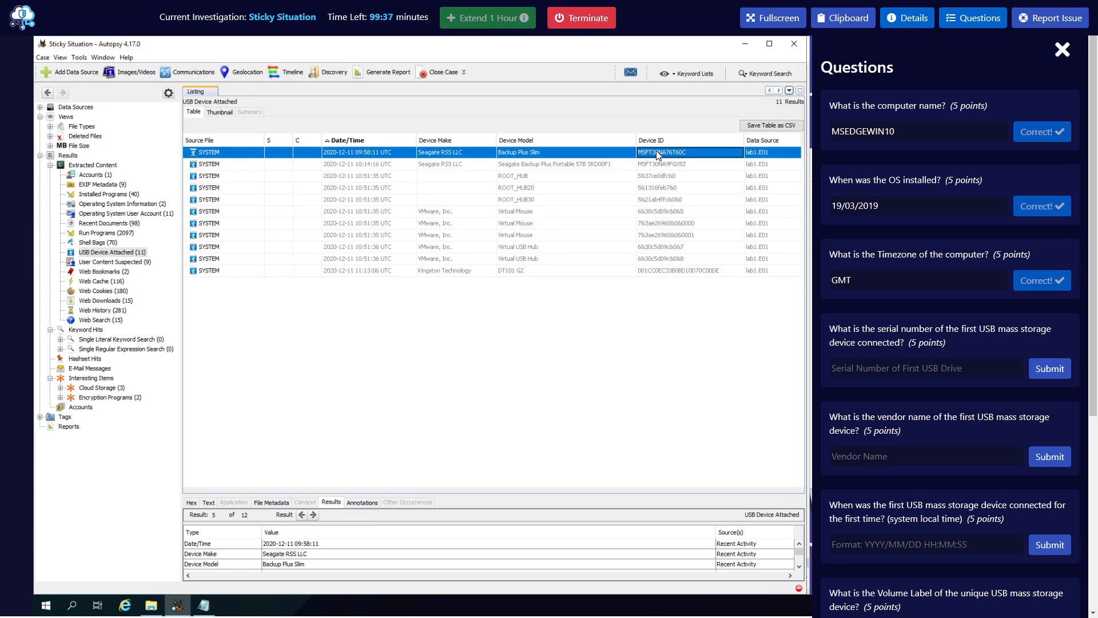
right_click(651, 152)
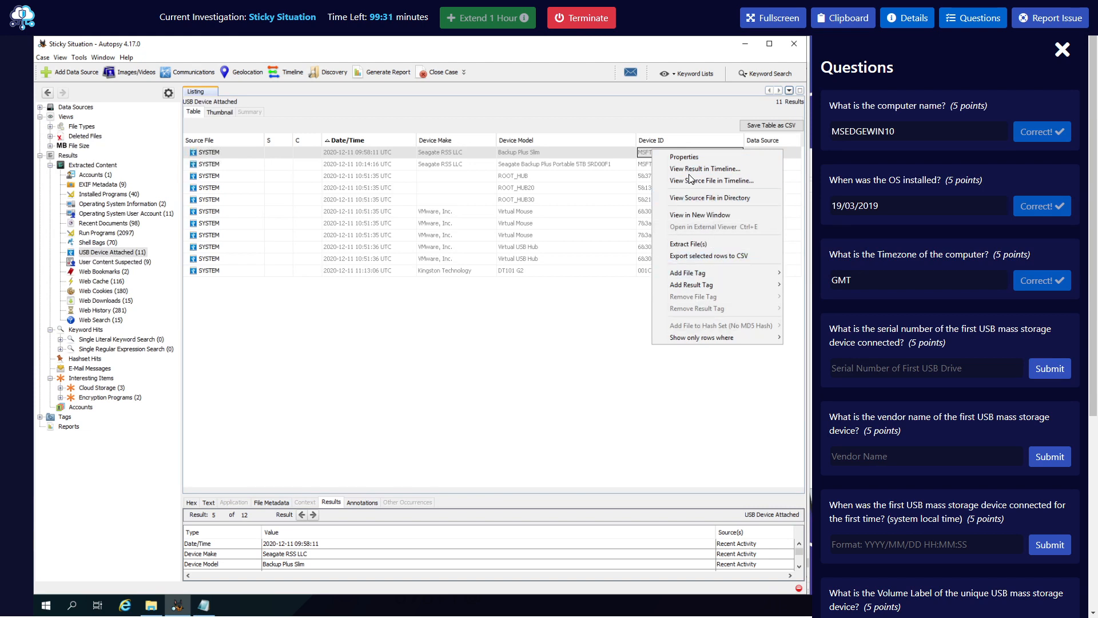
left_click(692, 156)
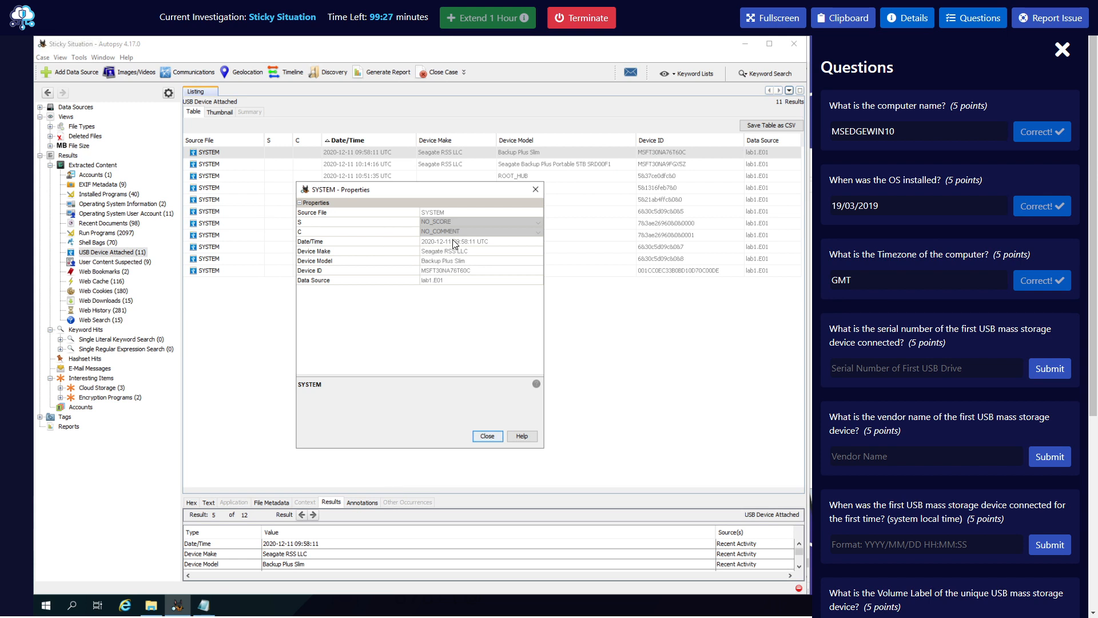
left_click(450, 272)
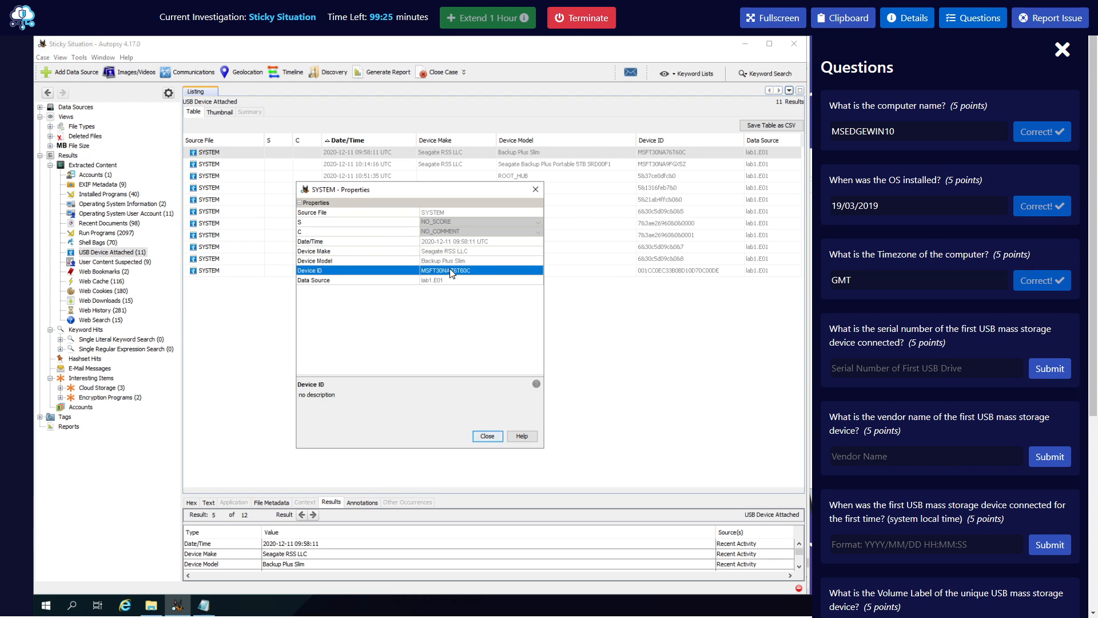
right_click(450, 270)
left_click(429, 270)
key("Escape")
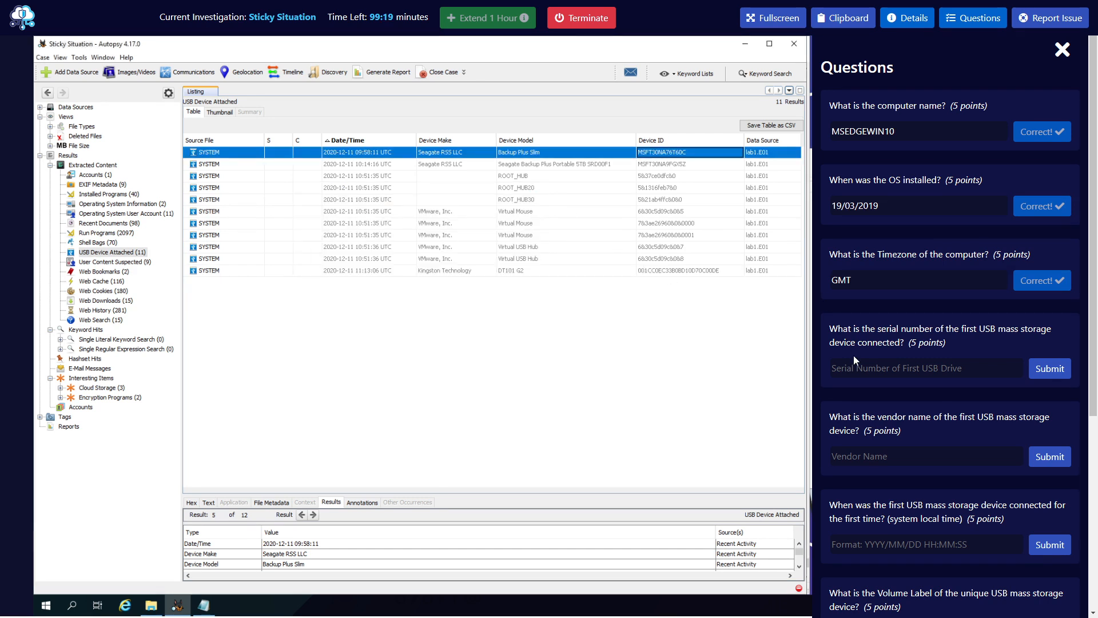
Try MSFT30NA76T60C as the answer for the first USB mass storage device's serial number.
left_click(887, 367)
type("MSFT")
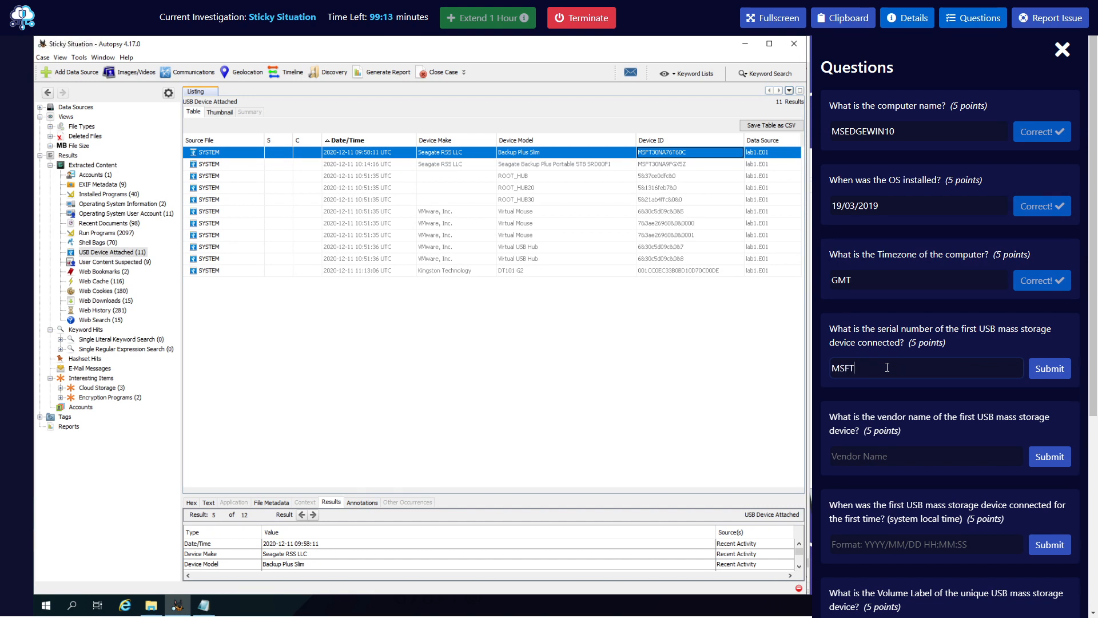
type("30NA76T60C")
key("Return")
Replace the first USB device's serial number answer with the Kingston DT101 G2 device ID, 001CC0EC33B0BD10D70C00DE, and submit it.
double_click(884, 370)
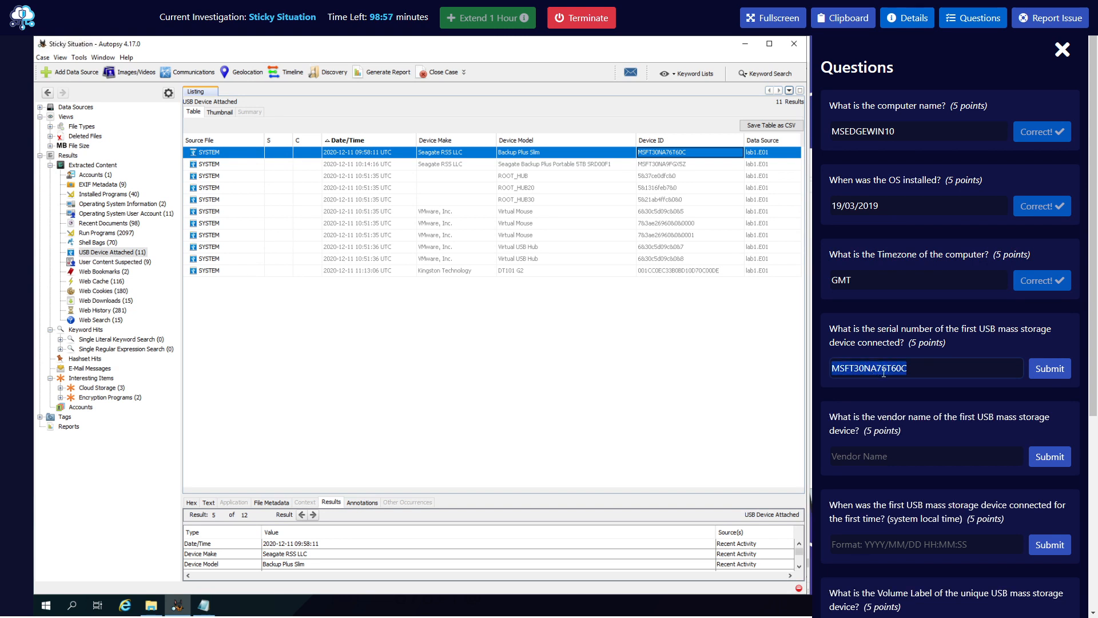
type("001CCD")
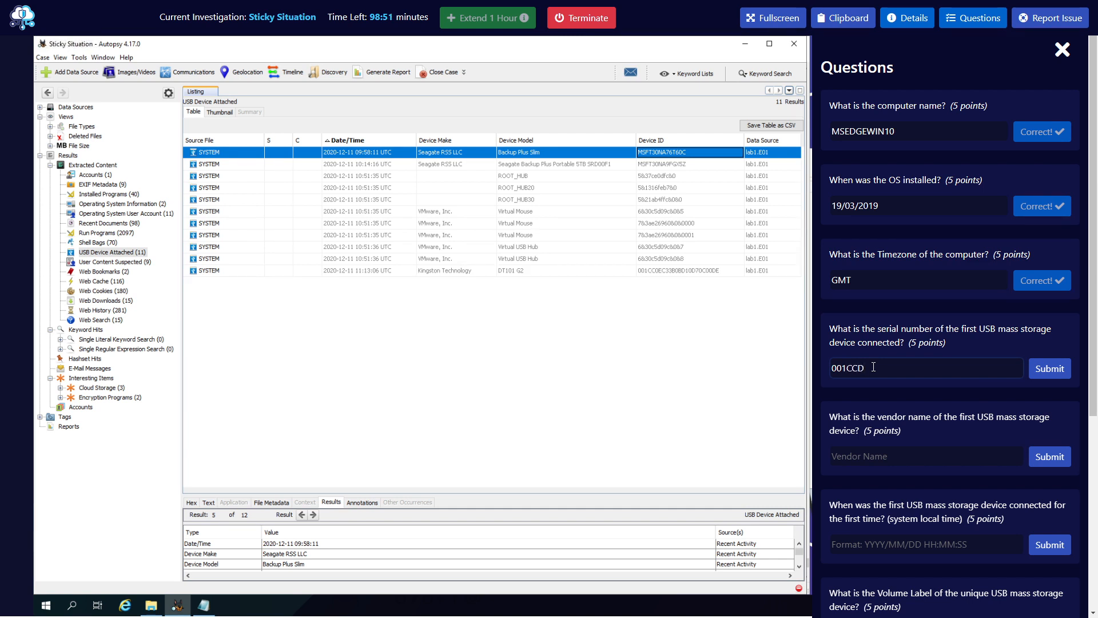
key("BackSpace")
type("0EC33B0BD10D70C")
type("00DE")
key("Return")
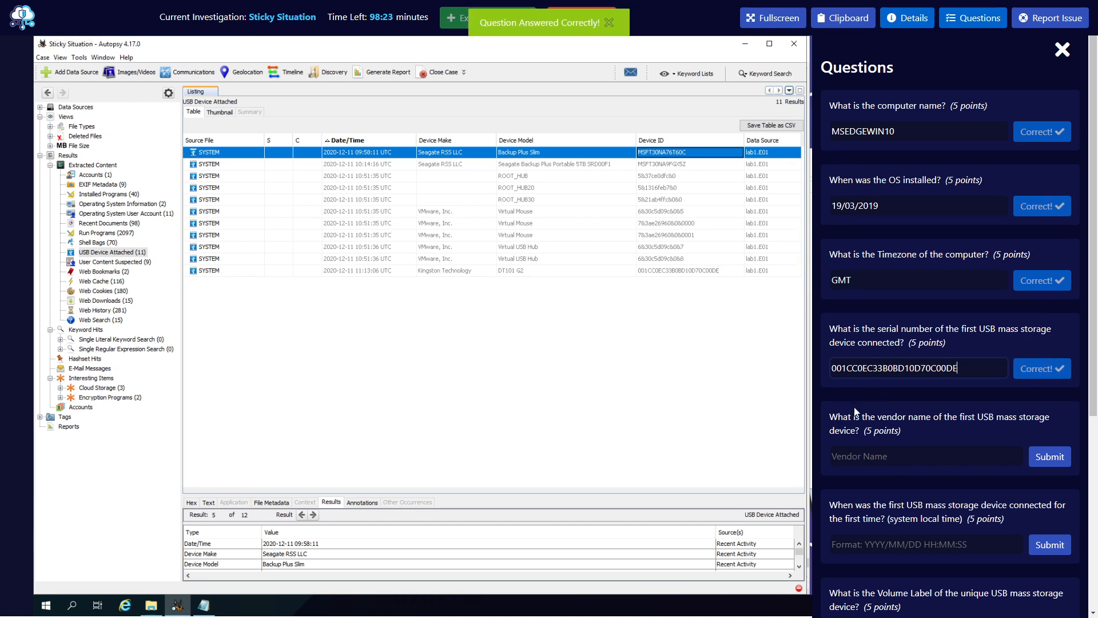
Try Kingston Technology as the answer for the first USB mass storage device's vendor name.
left_click(898, 459)
type("Kin")
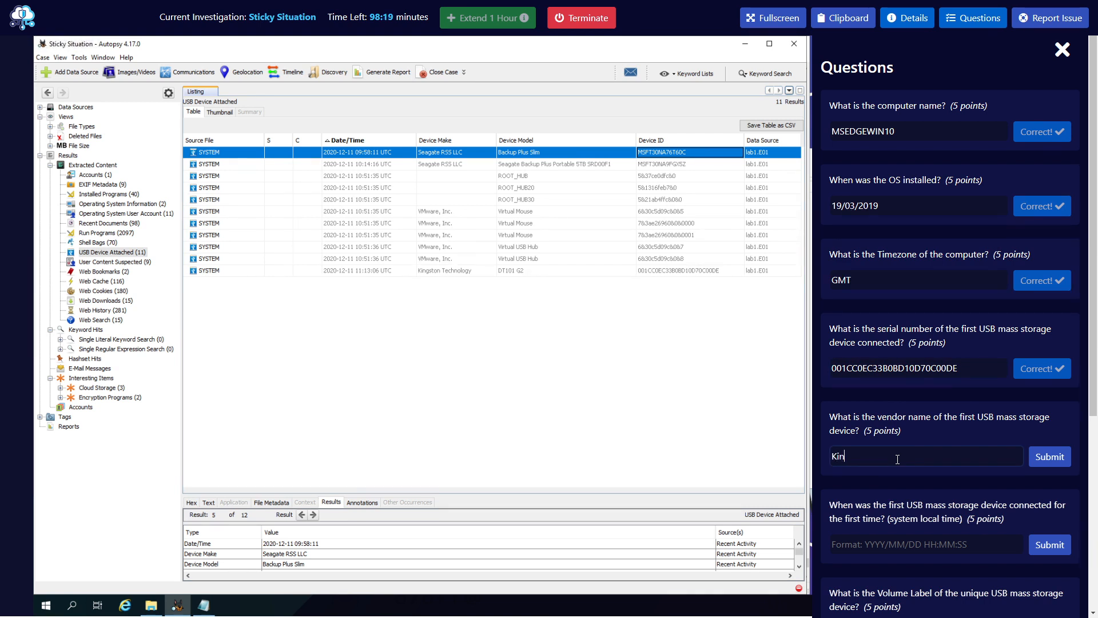
type("gston Technology")
key("Return")
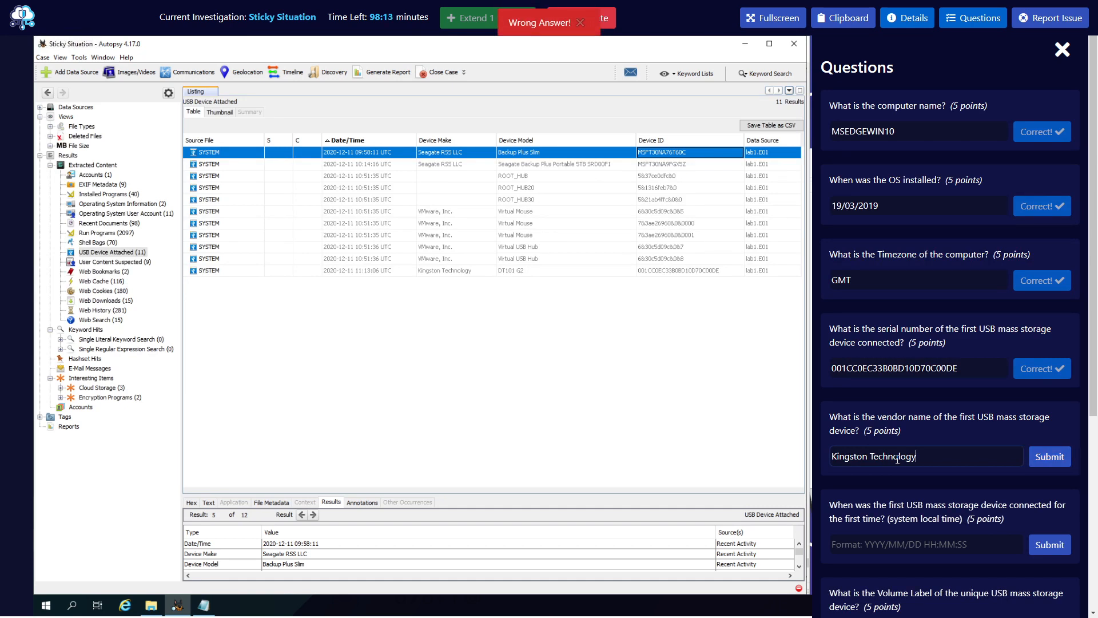
Shorten the first USB device's vendor name answer to Kingston and submit it.
double_click(897, 457)
key("BackSpace")
key("Return")
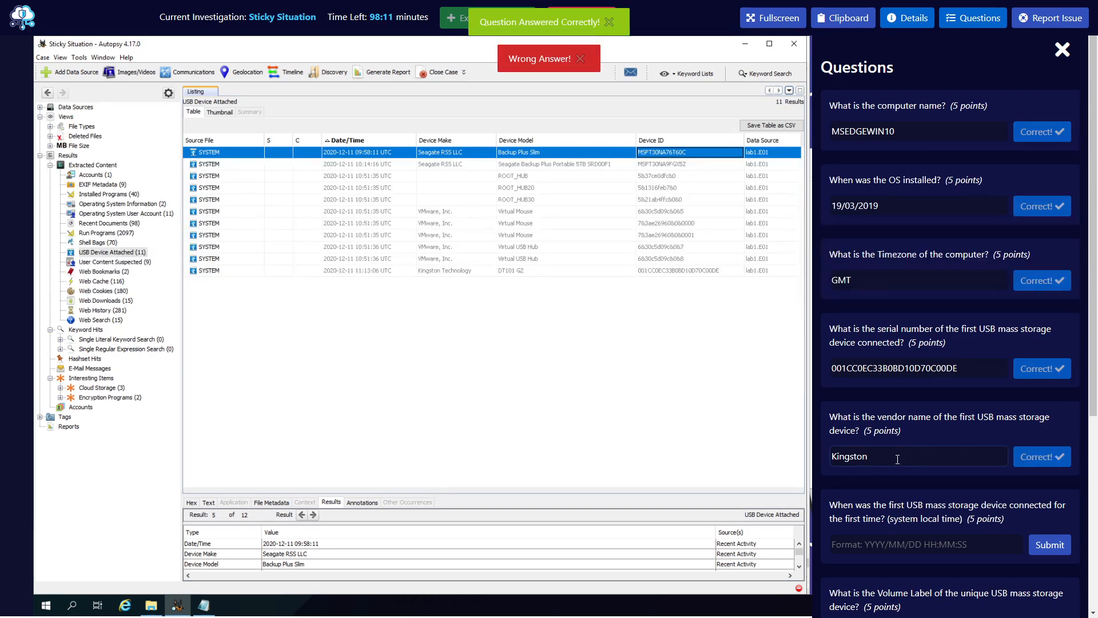
Select the Kingston DT101 G2 entry in the USB Device Attached results and examine its date and other result details.
scroll(935, 493, "down", 1)
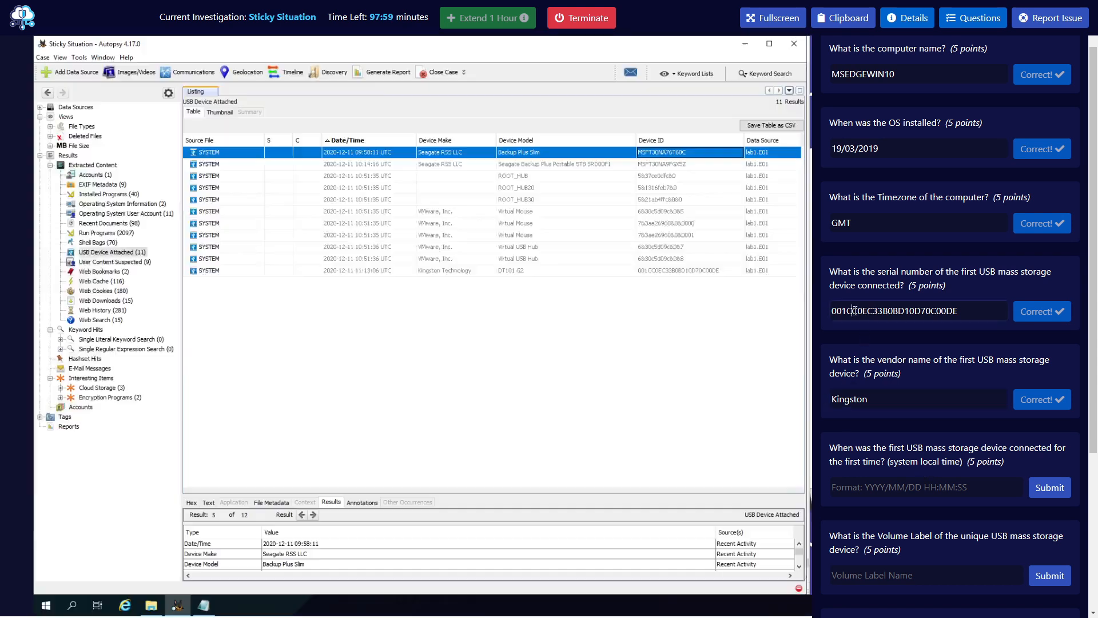
double_click(855, 310)
left_click(513, 271)
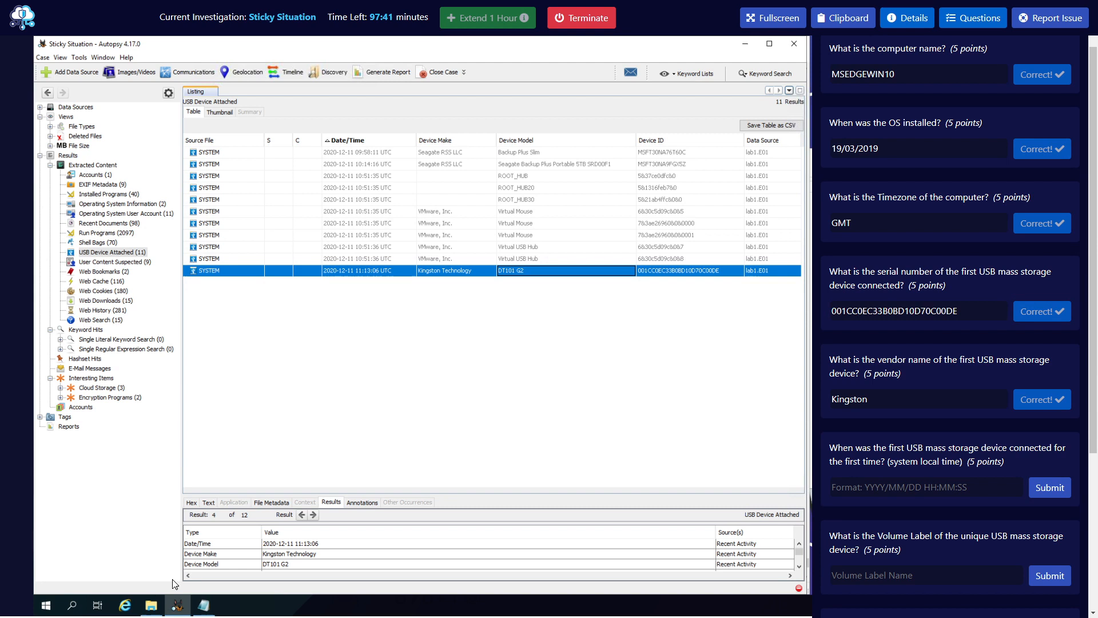
left_click(318, 545)
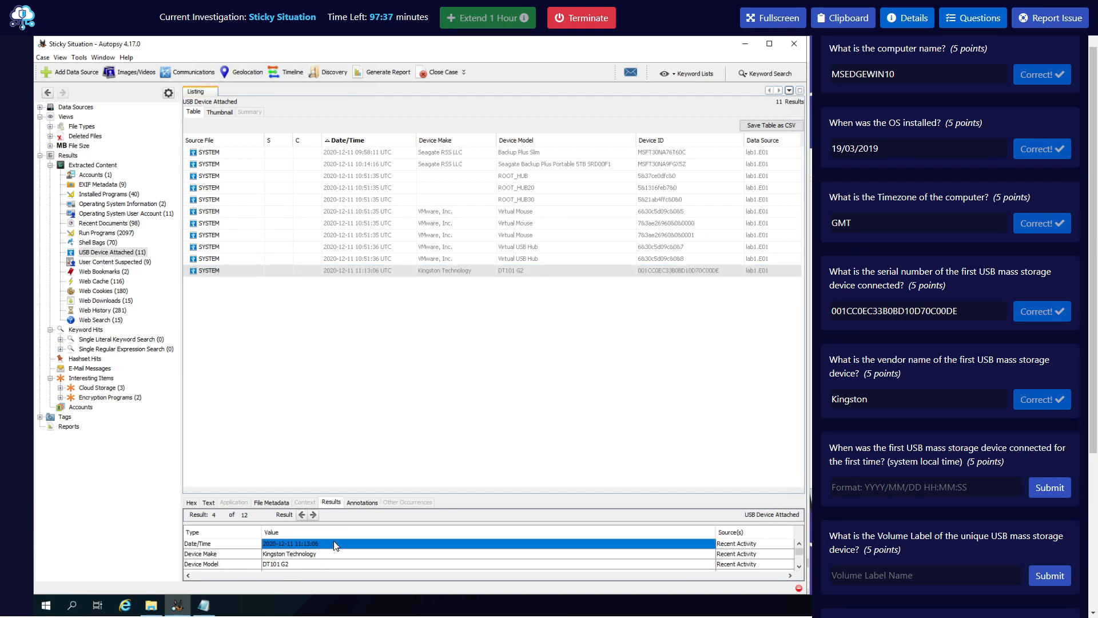
scroll(359, 558, "down", 2)
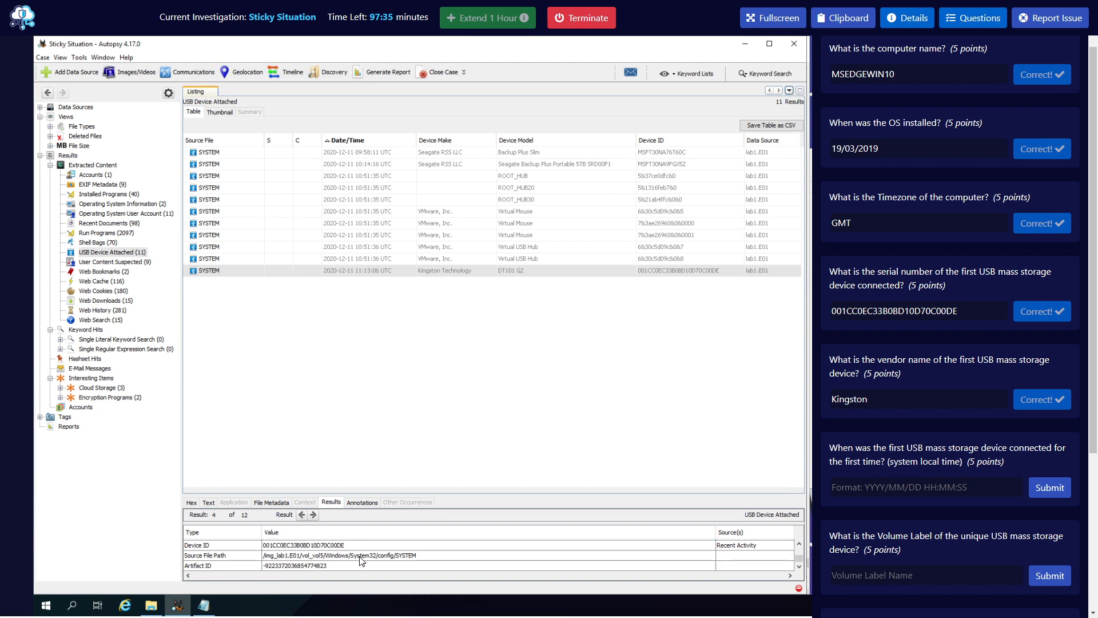
scroll(361, 560, "up", 2)
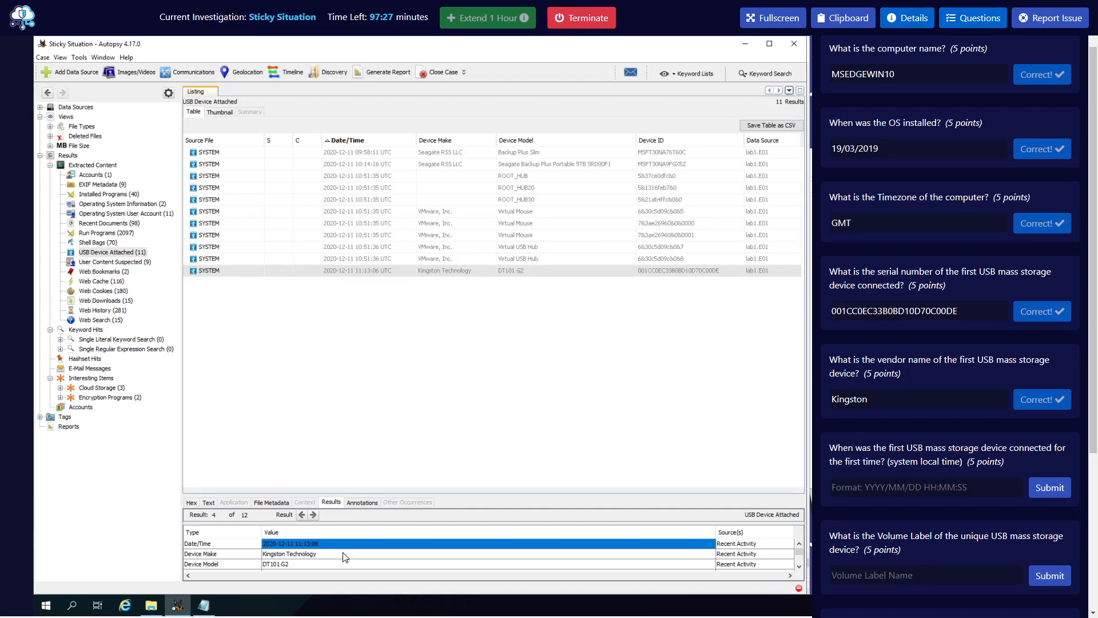
Switch to the SYSTEM RegRipper report in Notepad and search upward from its end for the serial number fragment 001cc0ec3.
left_click(205, 606)
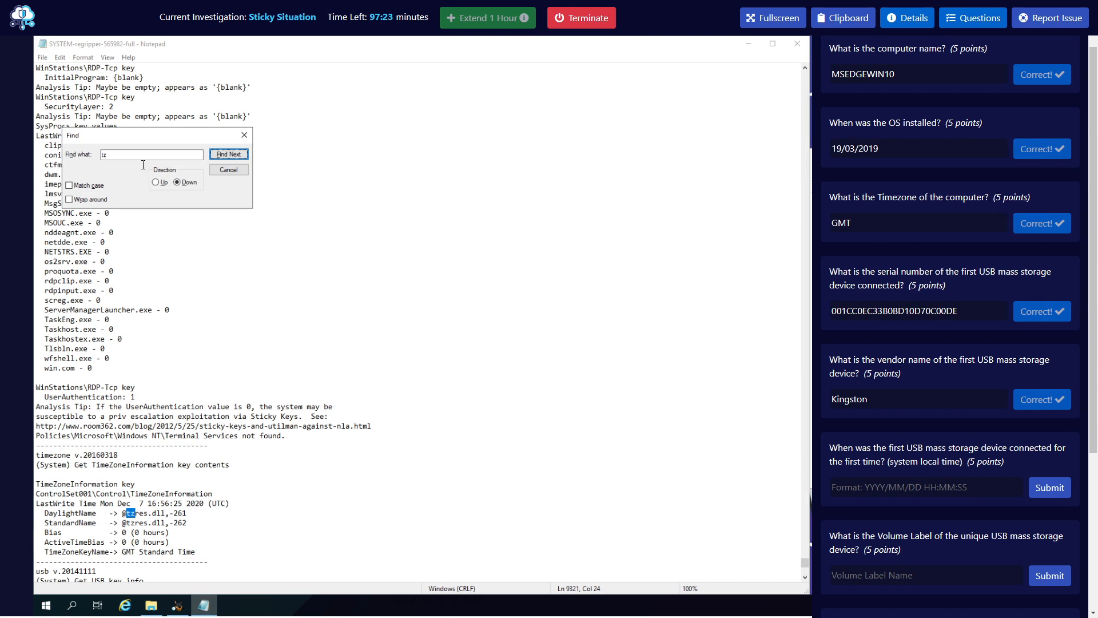
double_click(856, 311)
right_click(856, 311)
left_click(891, 357)
double_click(167, 155)
key("BackSpace")
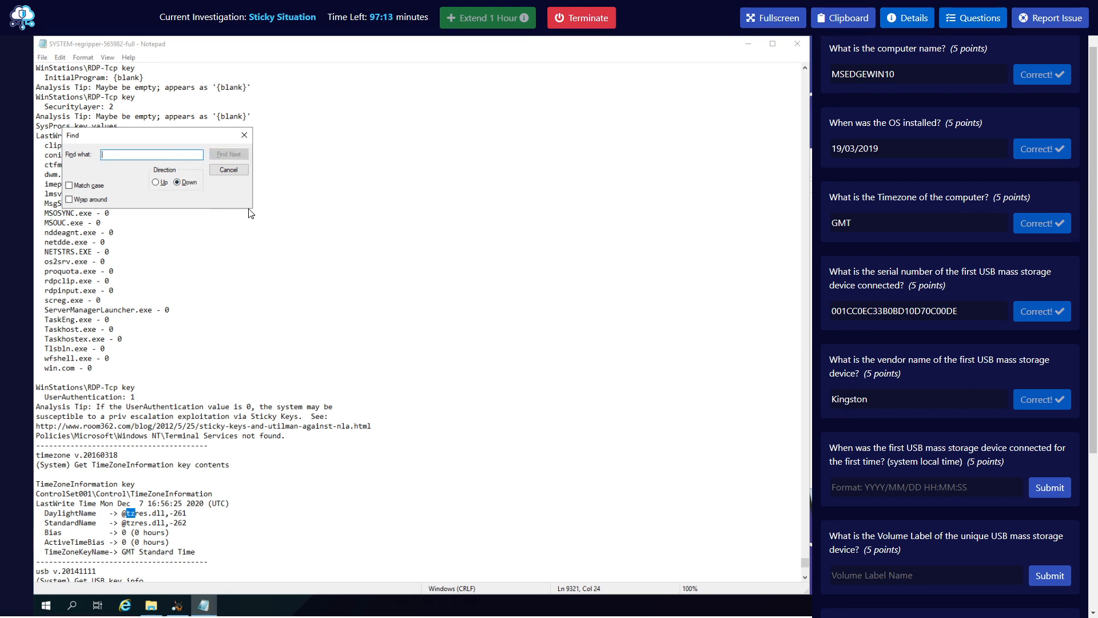
type("001cc0ec3")
left_click_drag(806, 563, 807, 575)
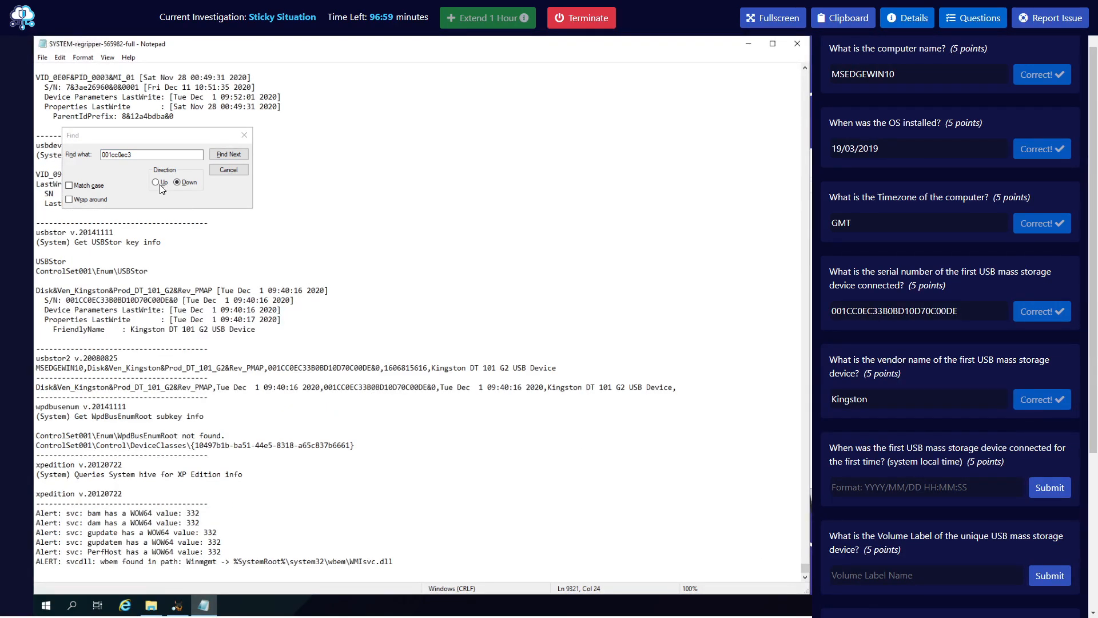
left_click(413, 562)
left_click(155, 182)
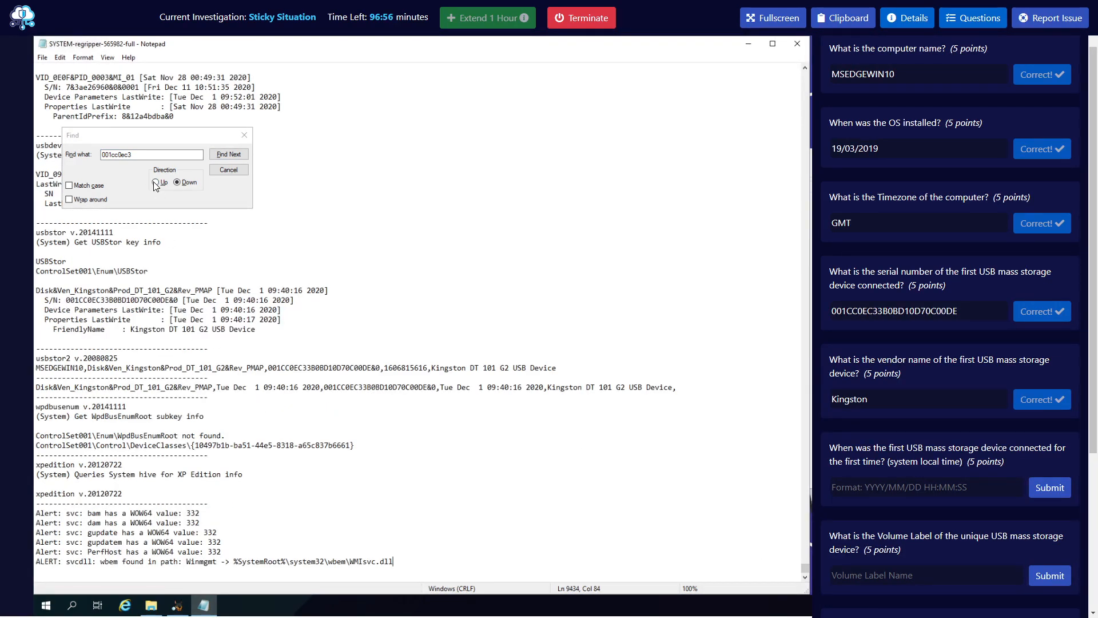
left_click(229, 155)
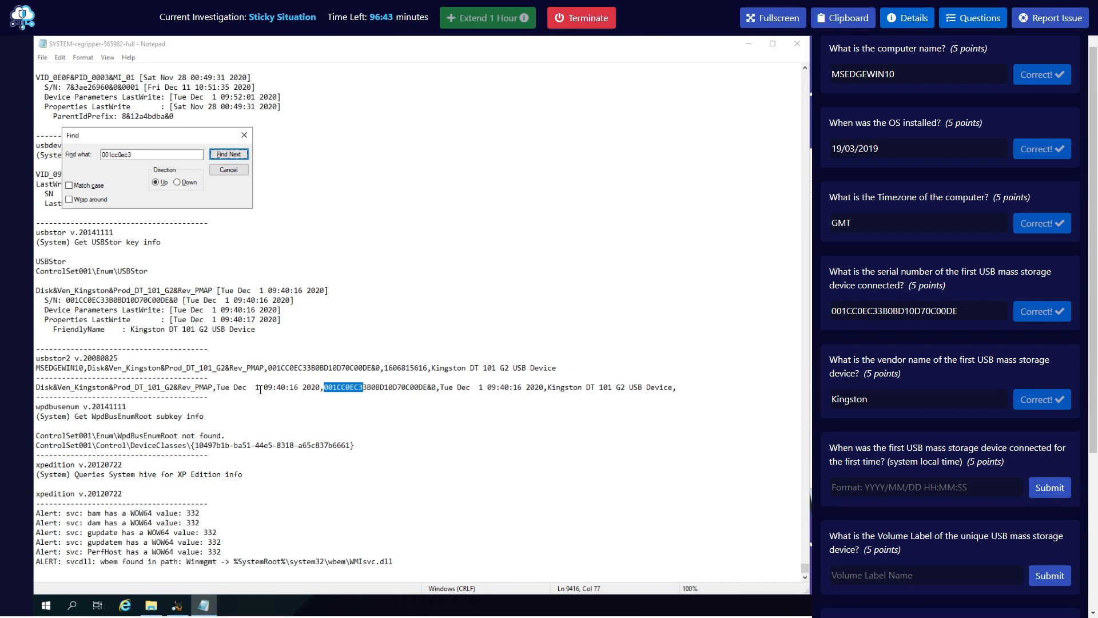
Go through the preceding 001cc0ec3 matches and examine the Kingston timestamps in the usbstor and usbdevices sections, keeping the Find dialog clear of them.
left_click_drag(217, 388, 317, 387)
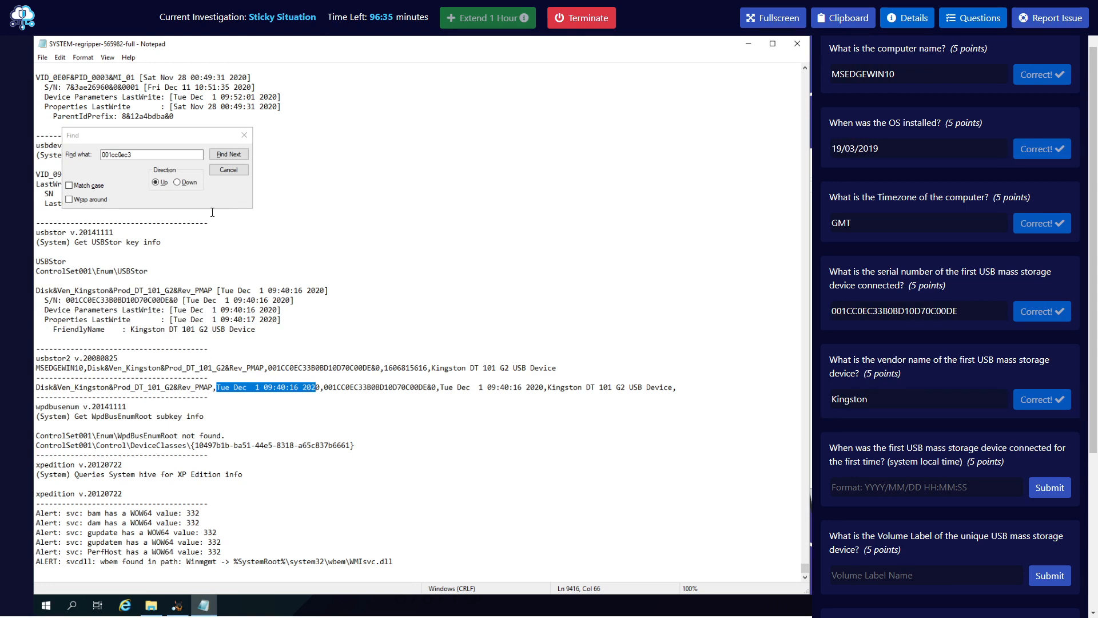
left_click(231, 154)
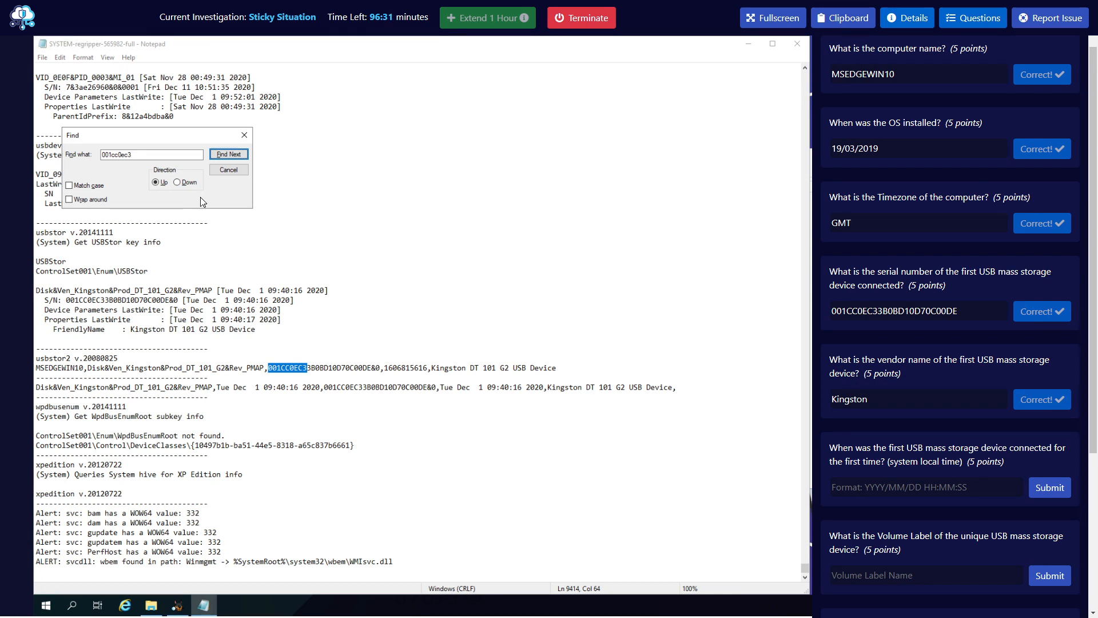
left_click(226, 153)
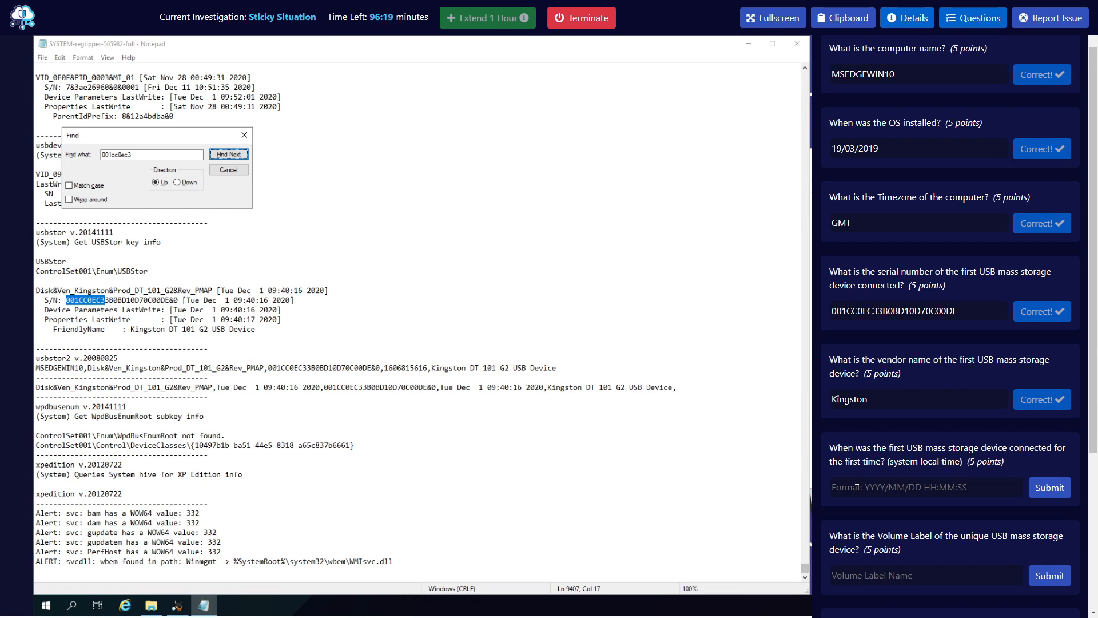
left_click_drag(190, 137, 521, 174)
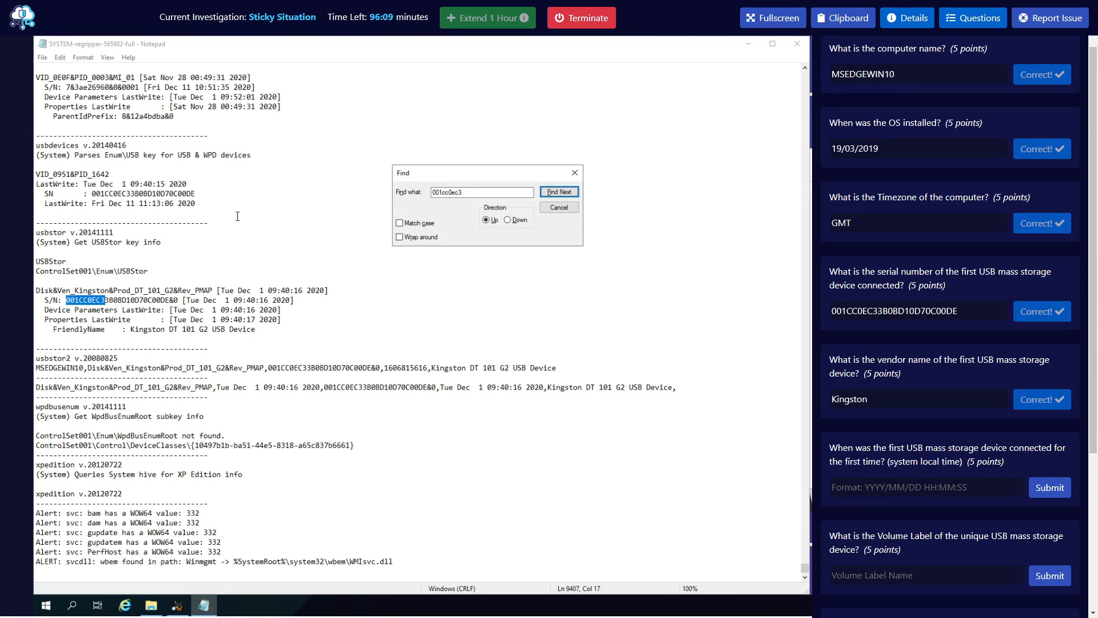
scroll(241, 225, "up", 1)
scroll(246, 252, "up", 1)
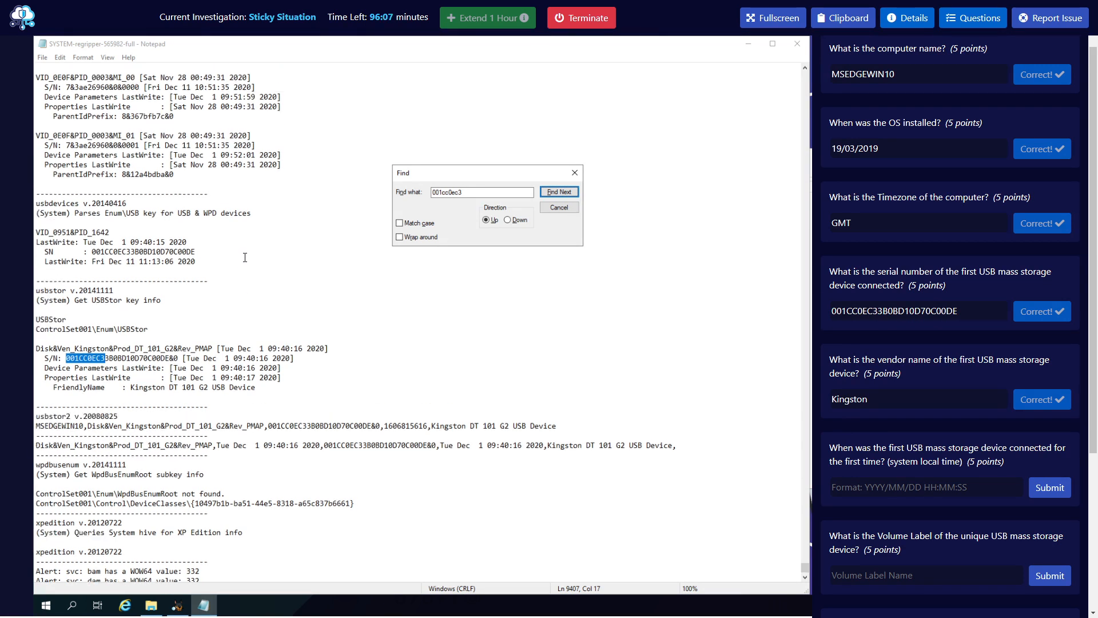
scroll(245, 257, "up", 1)
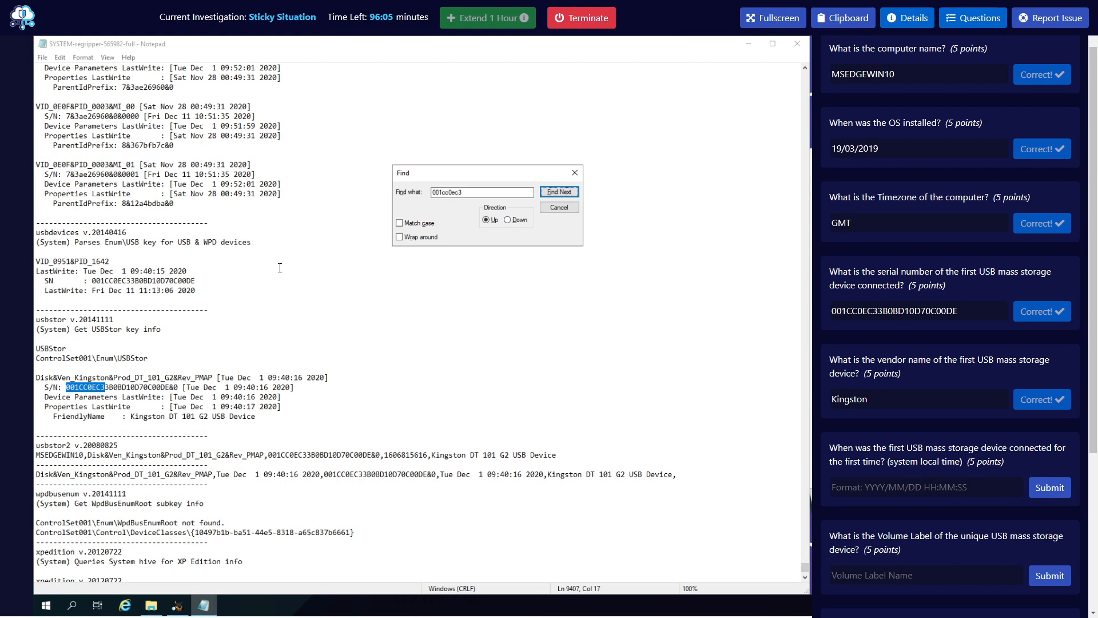
scroll(494, 350, "down", 1)
Answer when the first USB mass storage device was first connected with 2020/12/01 09:40:16 and submit it.
left_click(844, 484)
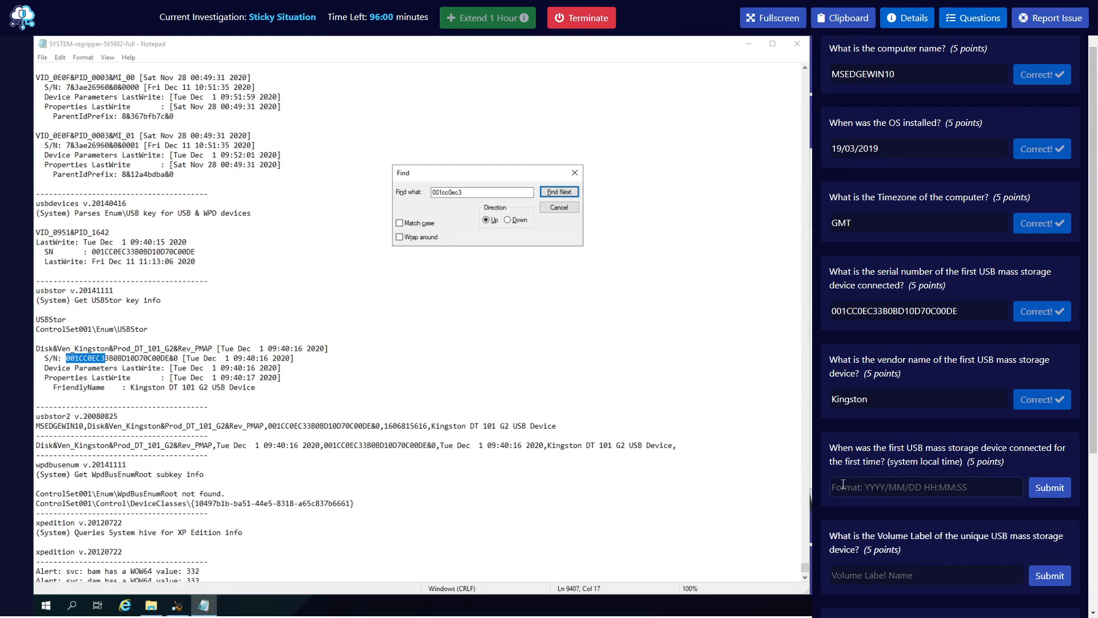
type("2020")
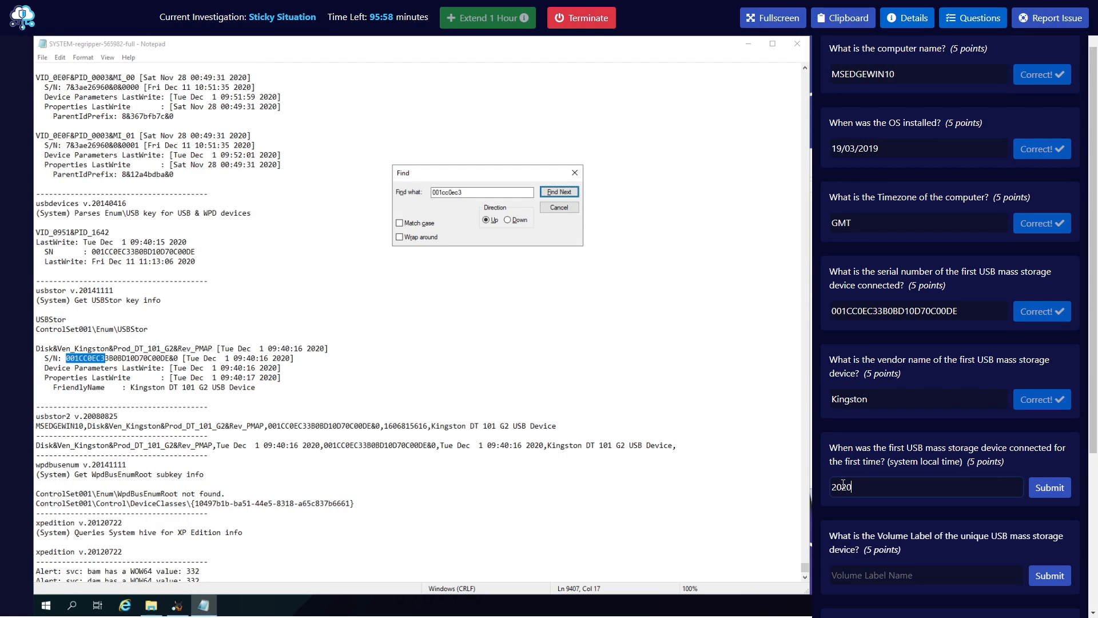
key("BackSpace")
key("BackSpace")
key("BackSpace")
key("BackSpace")
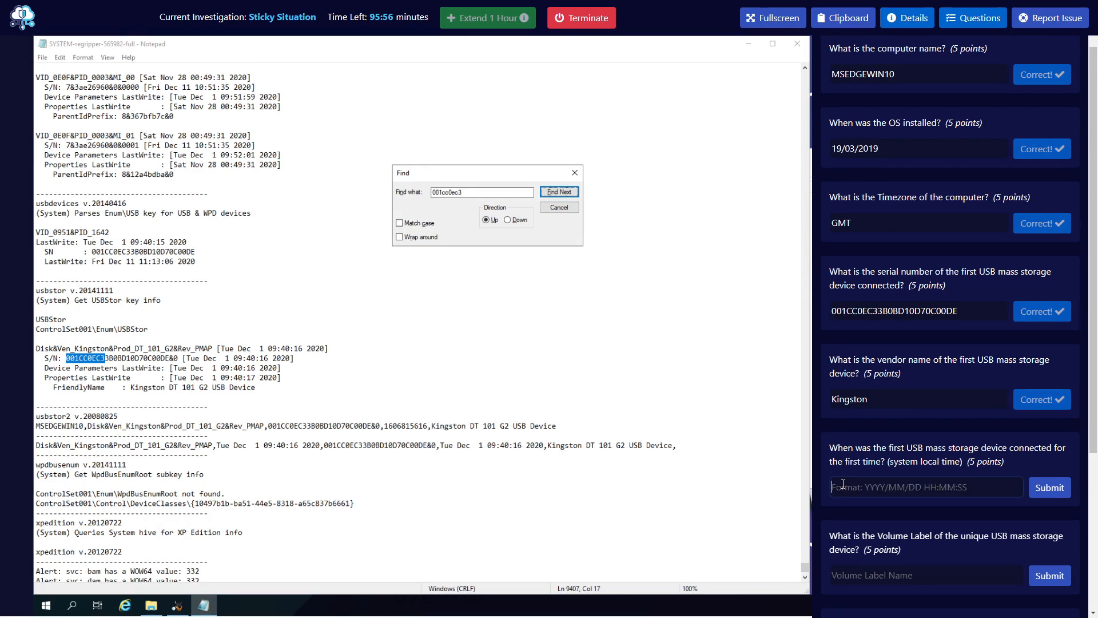
type("2020/")
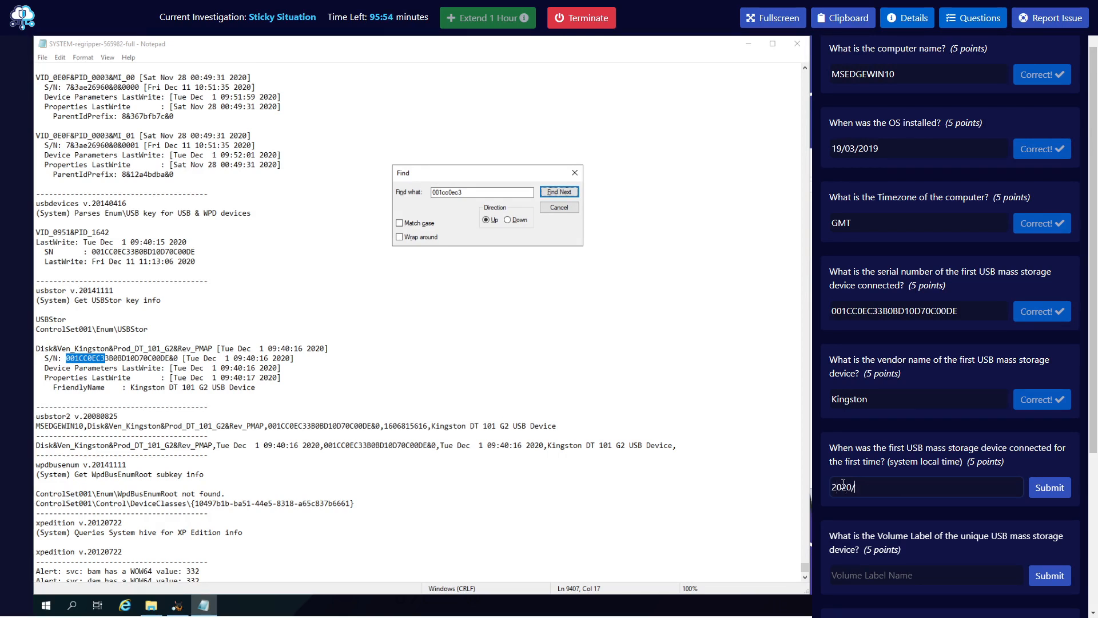
type("12/01 09:40:16")
key("Return")
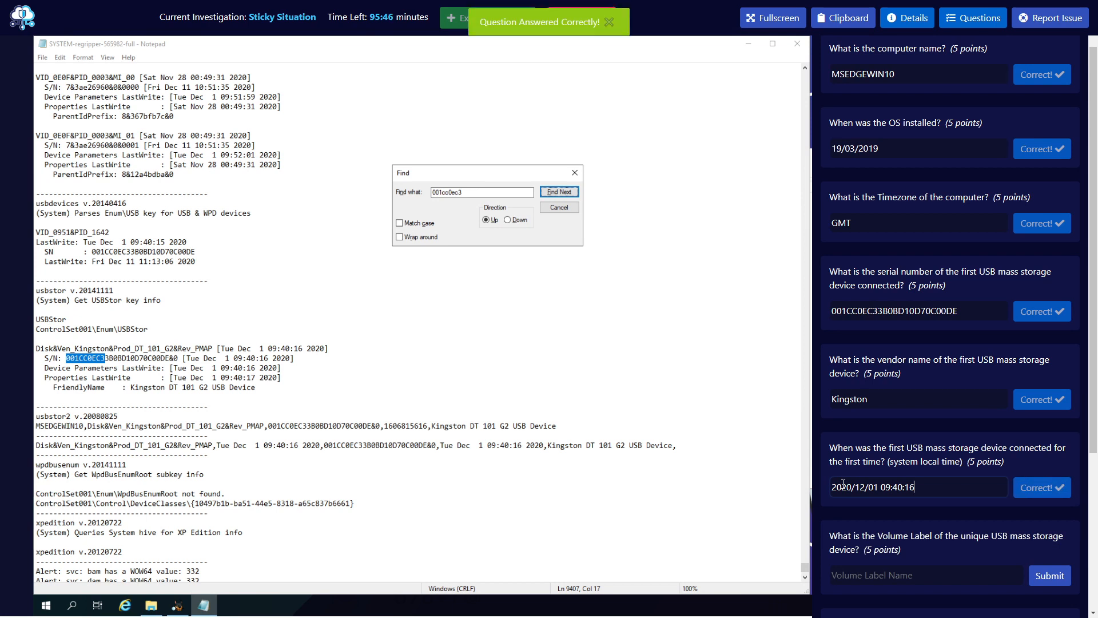
Copy the search term 001cc0ec3 and check its earlier matches in the SYSTEM report for the USB device's volume label.
scroll(907, 497, "down", 2)
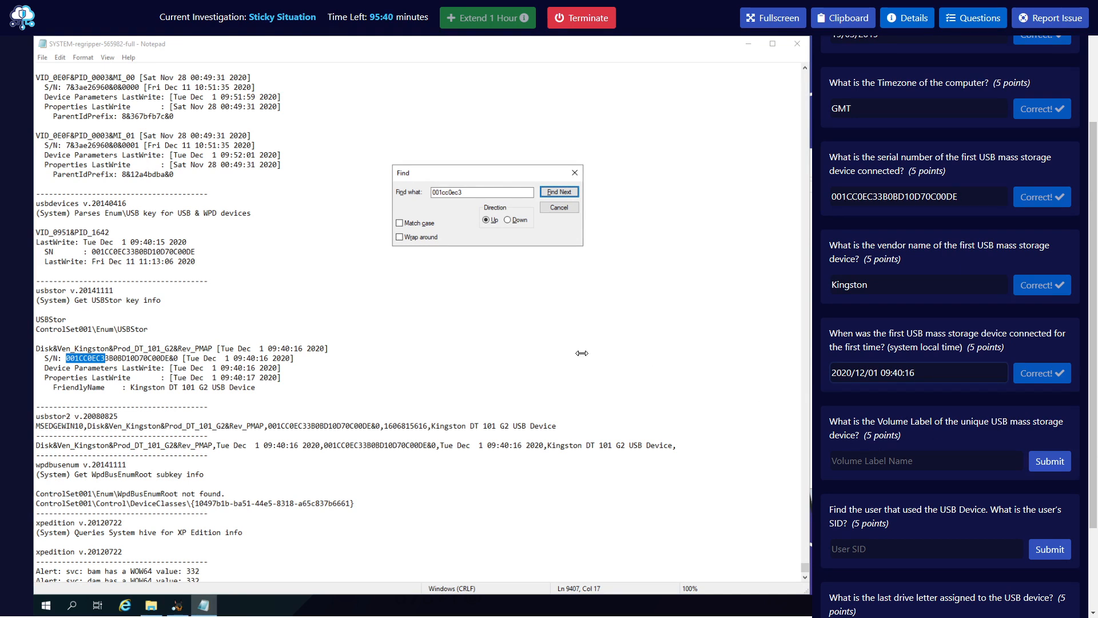
double_click(455, 194)
key("ctrl+c")
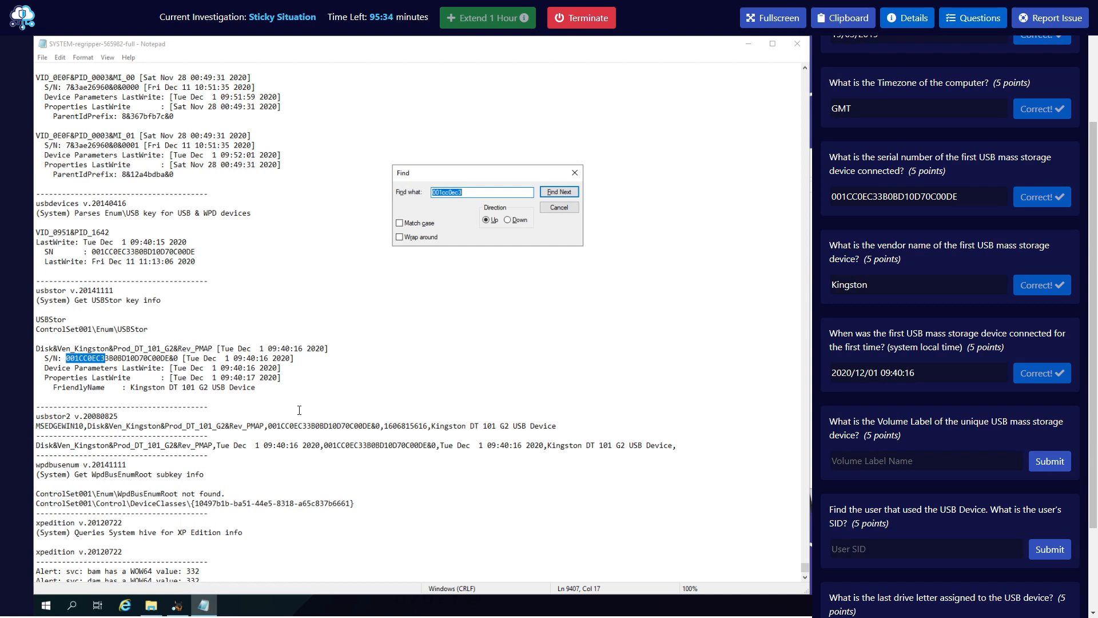
left_click(552, 191)
left_click(554, 193)
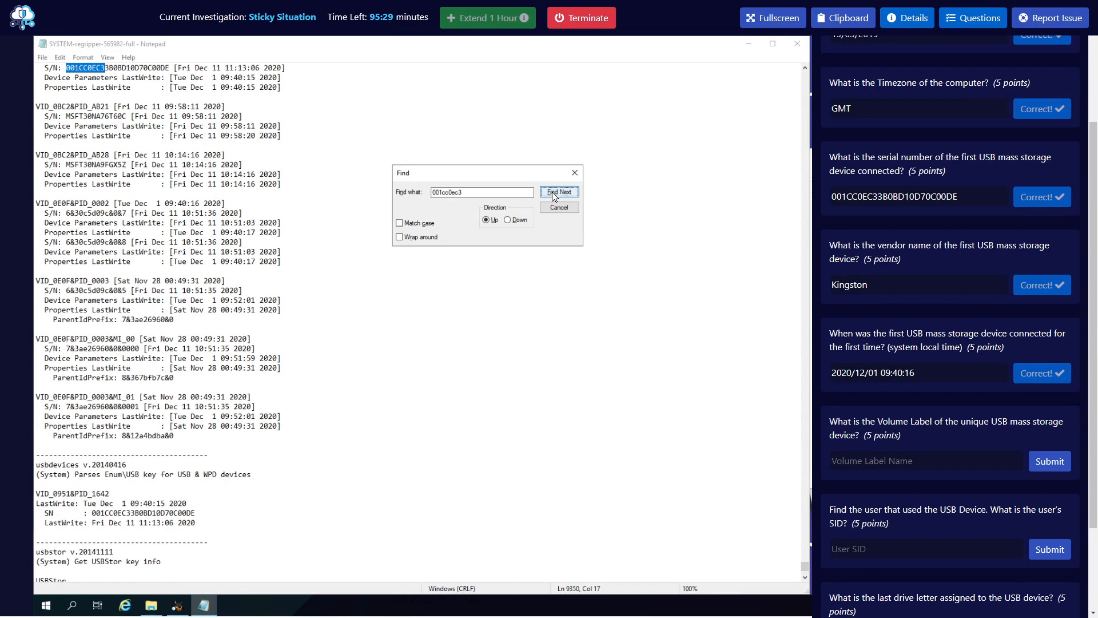
scroll(271, 255, "up", 2)
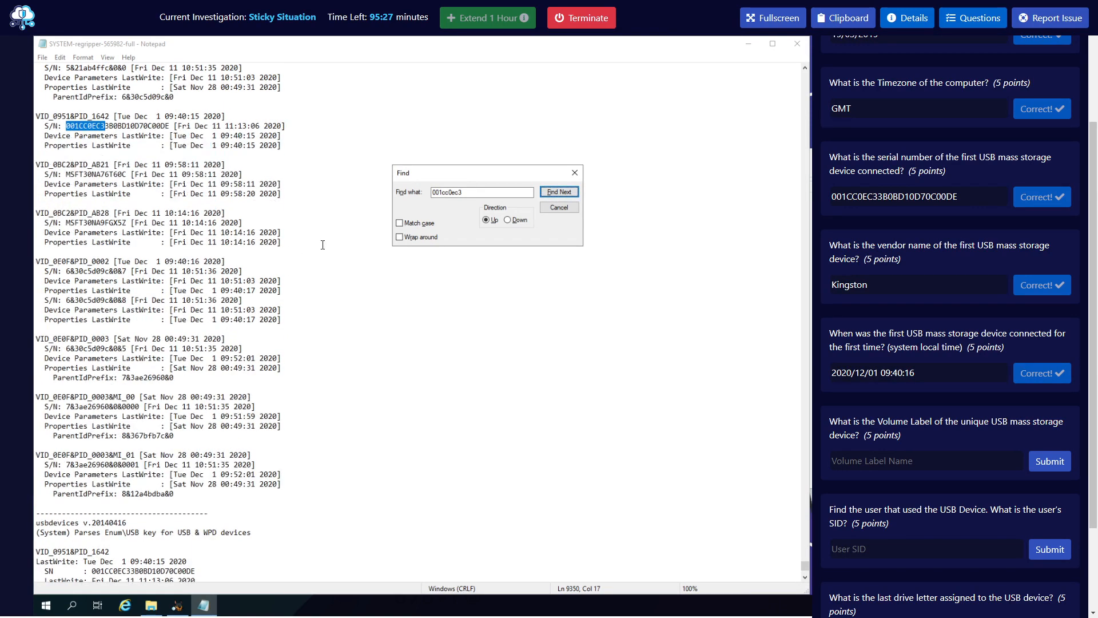
left_click(553, 192)
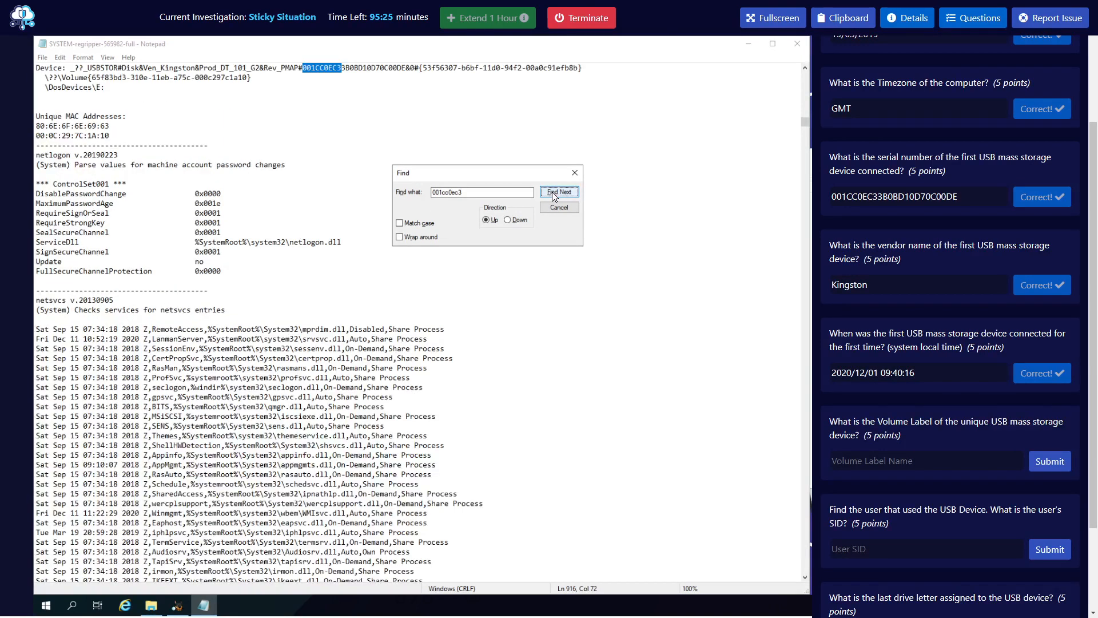
scroll(335, 237, "up", 2)
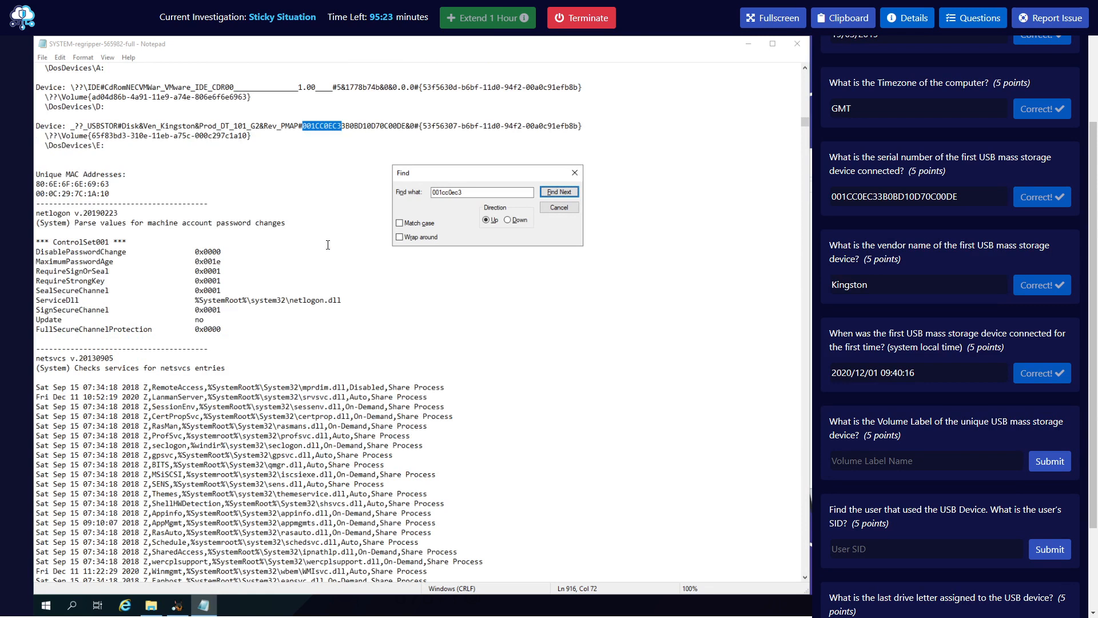
scroll(277, 369, "up", 1)
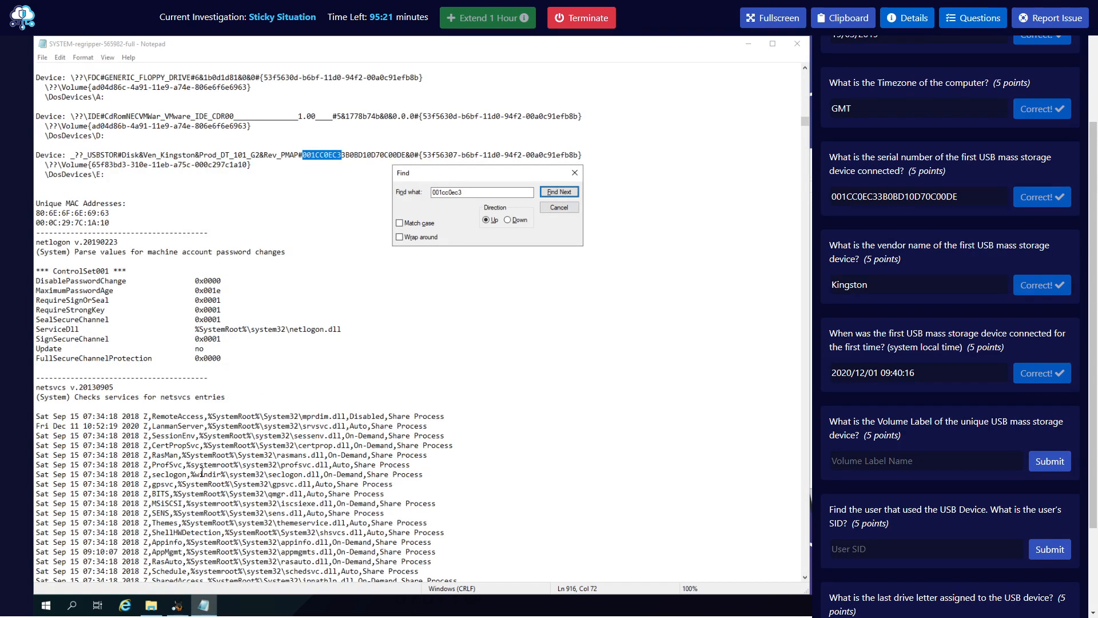
Open the SOFTWARE-regripper-566256-full report from the reg folder and search it for 001cc0ec3.
left_click(151, 605)
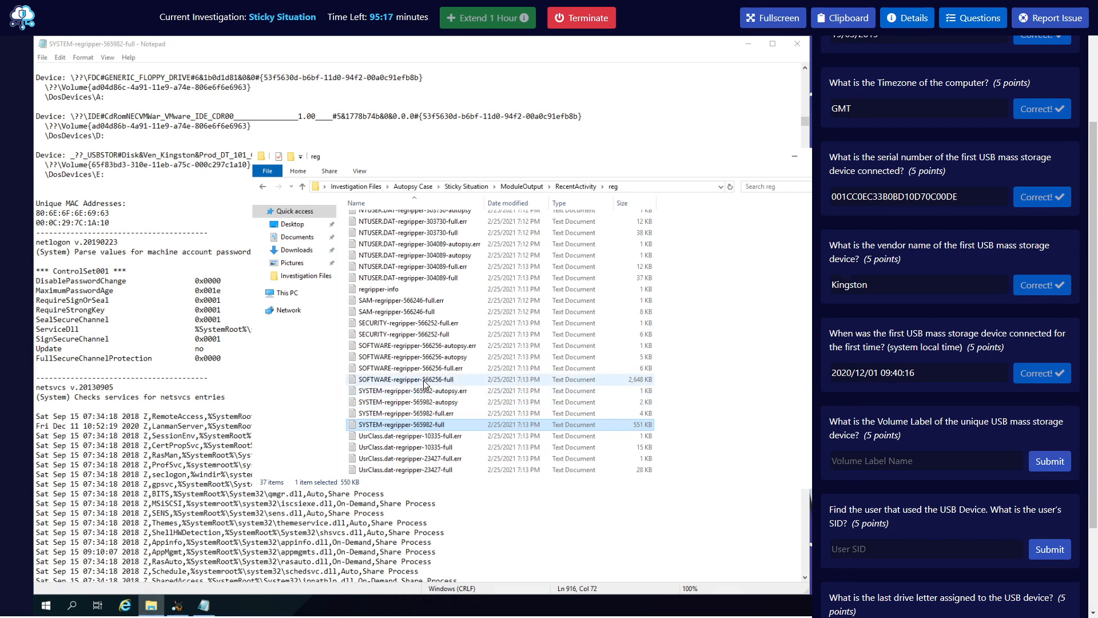
double_click(424, 381)
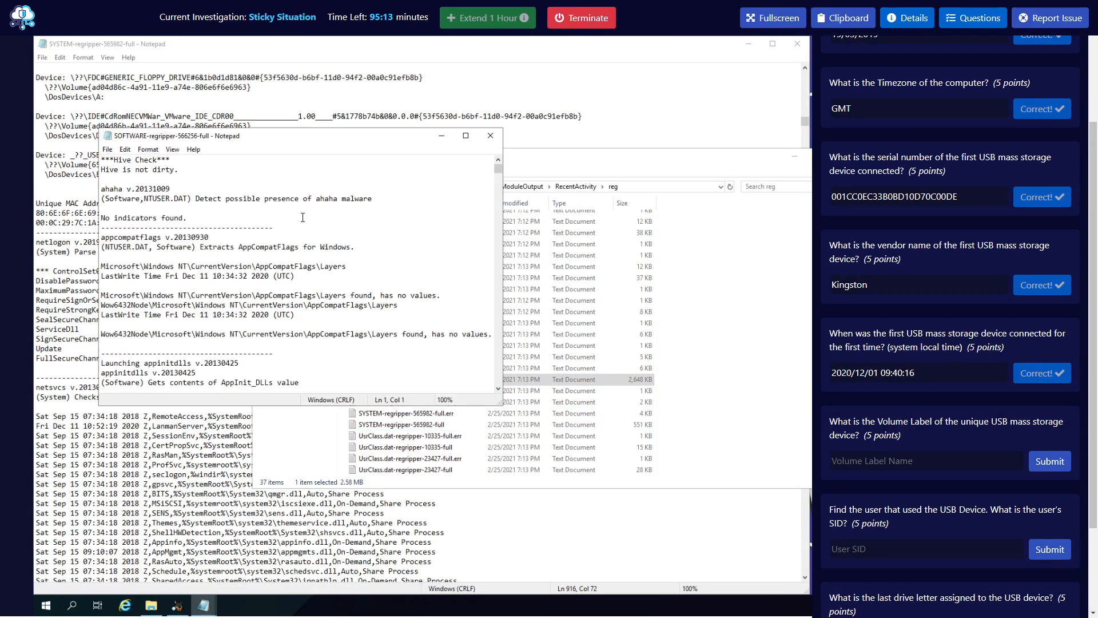
left_click(295, 229)
key("ctrl+f")
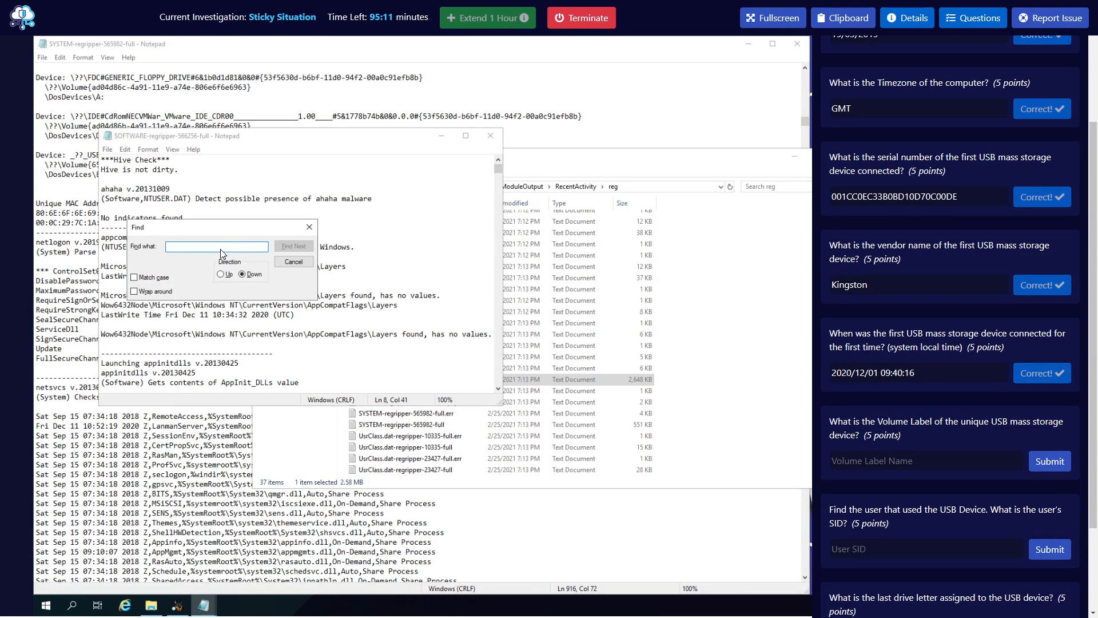
type("001cc0ec3")
left_click(304, 247)
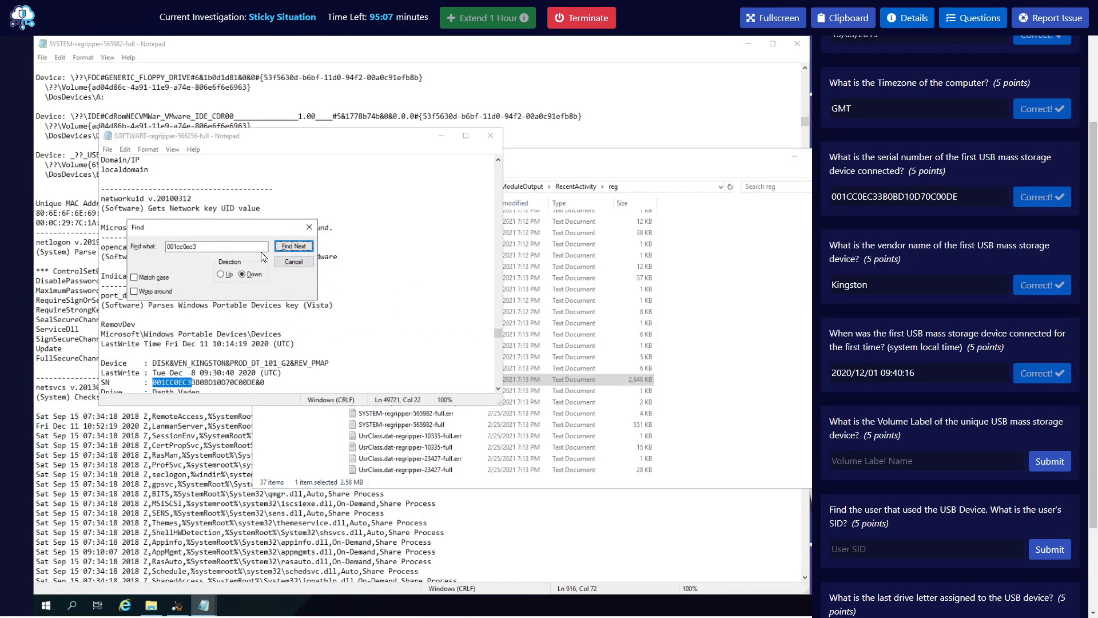
Answer the USB mass storage device's Volume Label question with Darth Vader, taken from the SOFTWARE report's port_dev section, and submit it.
scroll(258, 332, "down", 1)
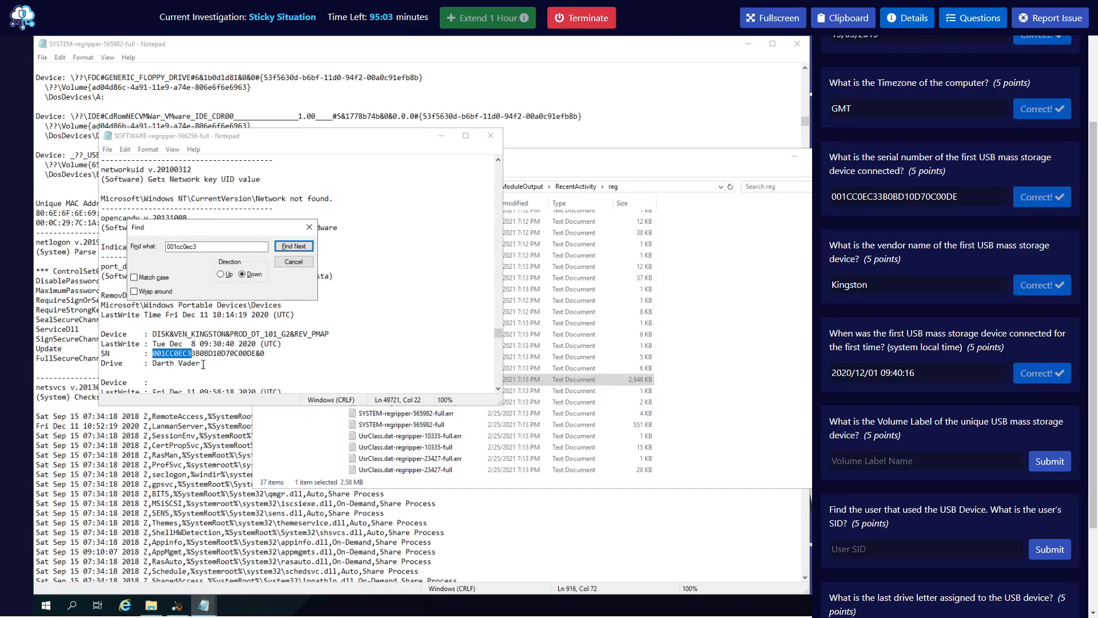
left_click_drag(201, 365, 157, 364)
left_click(853, 461)
type("D")
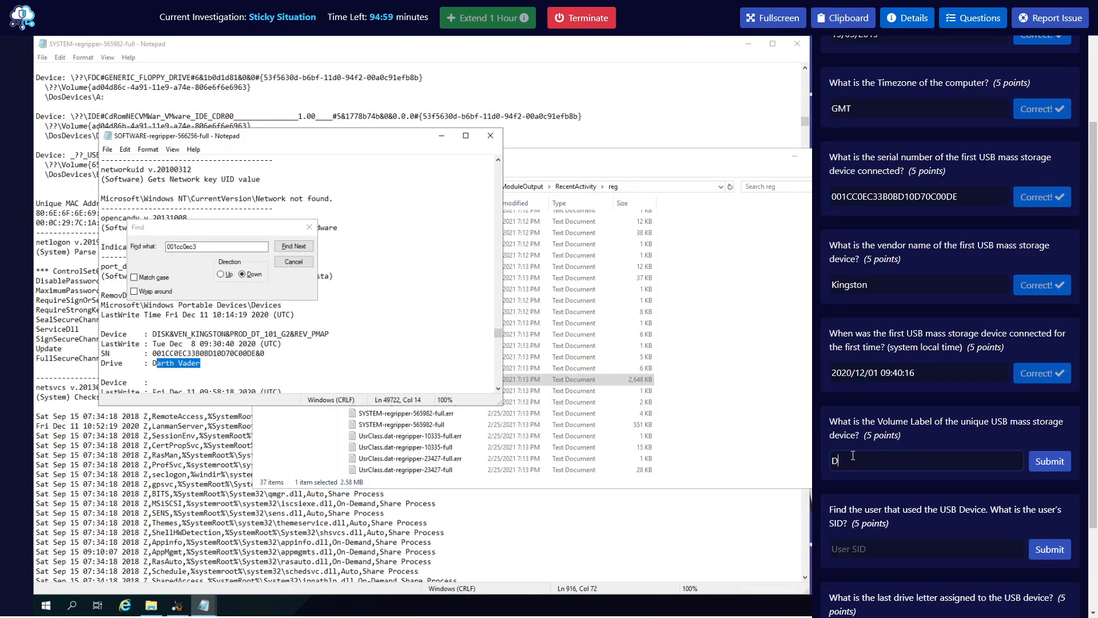
type("arth Vader")
key("Return")
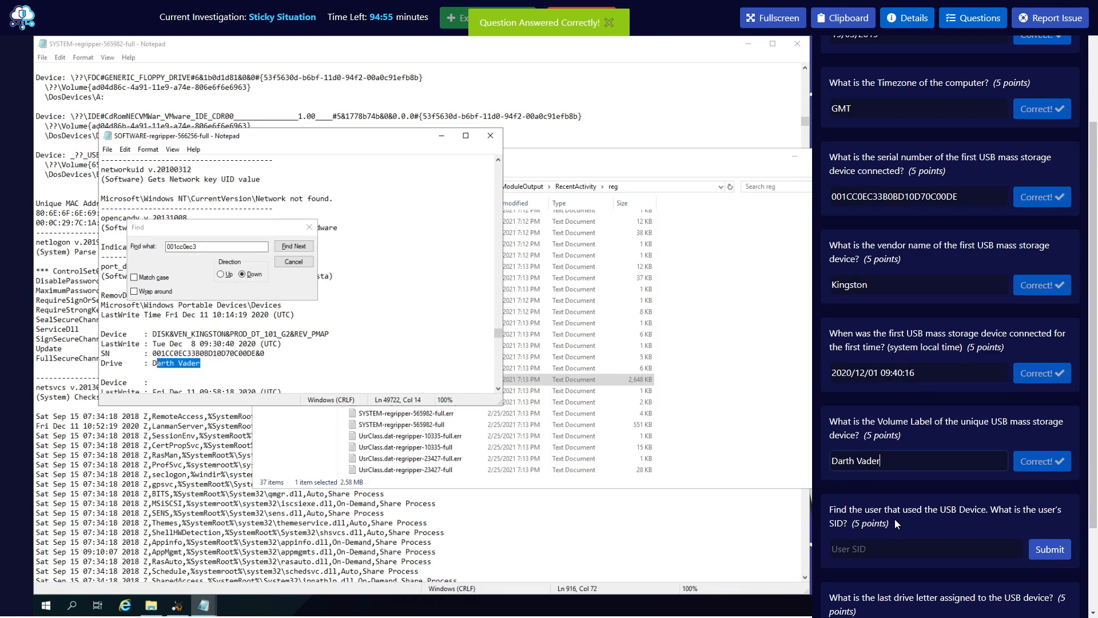
Close the Find dialog, switch to Autopsy and sort Recent Documents by newest date to inspect the Darth Vader (E).lnk entry.
scroll(931, 514, "down", 2)
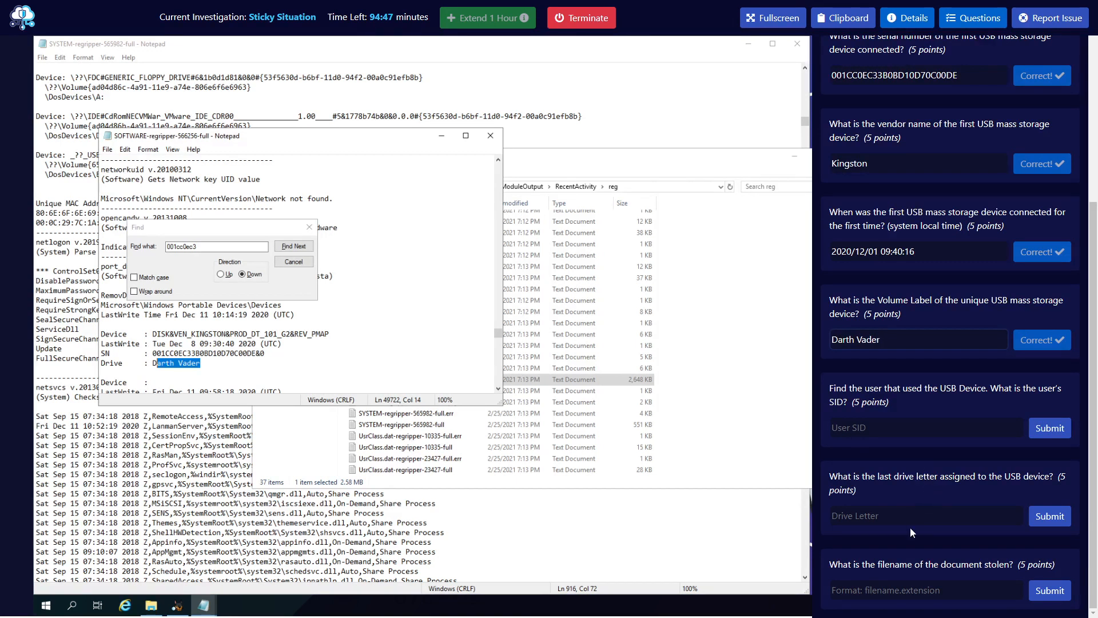
left_click(309, 227)
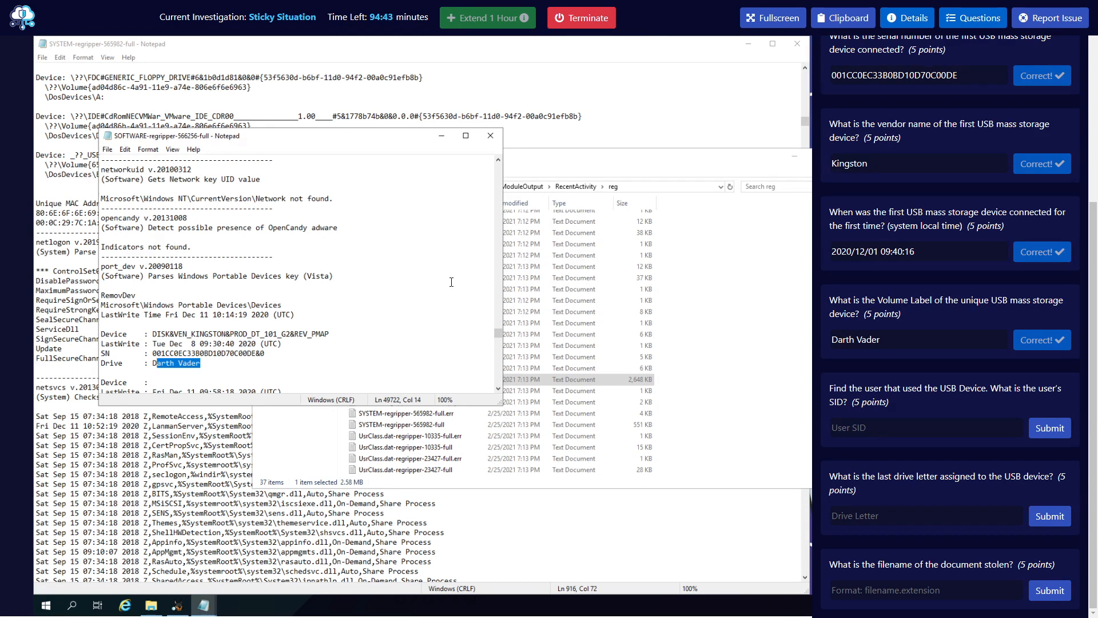
scroll(281, 351, "down", 1)
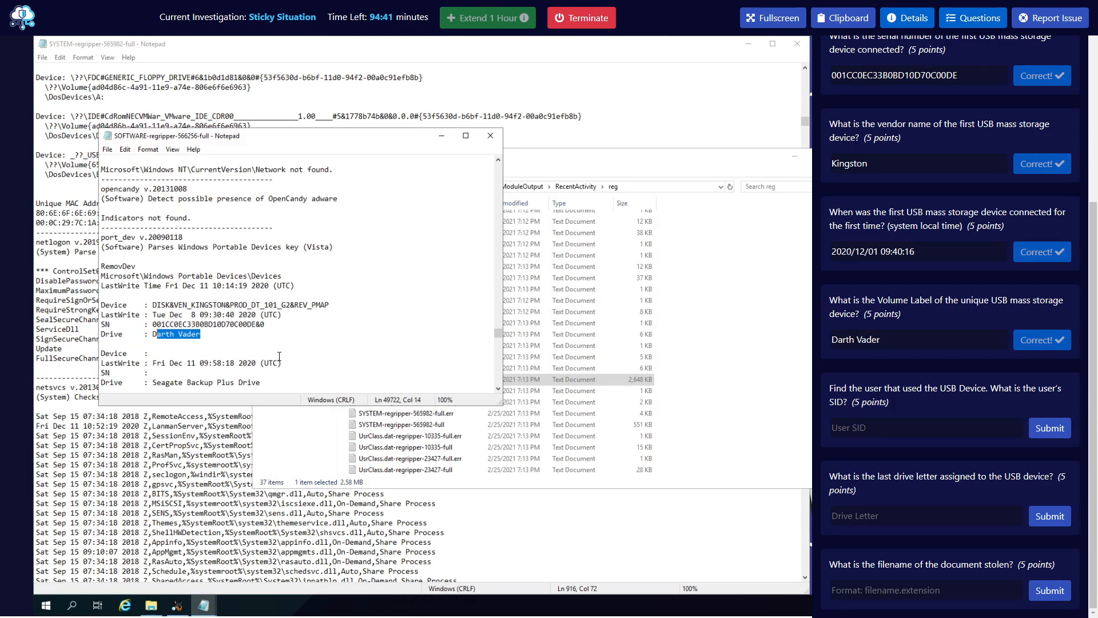
left_click(177, 606)
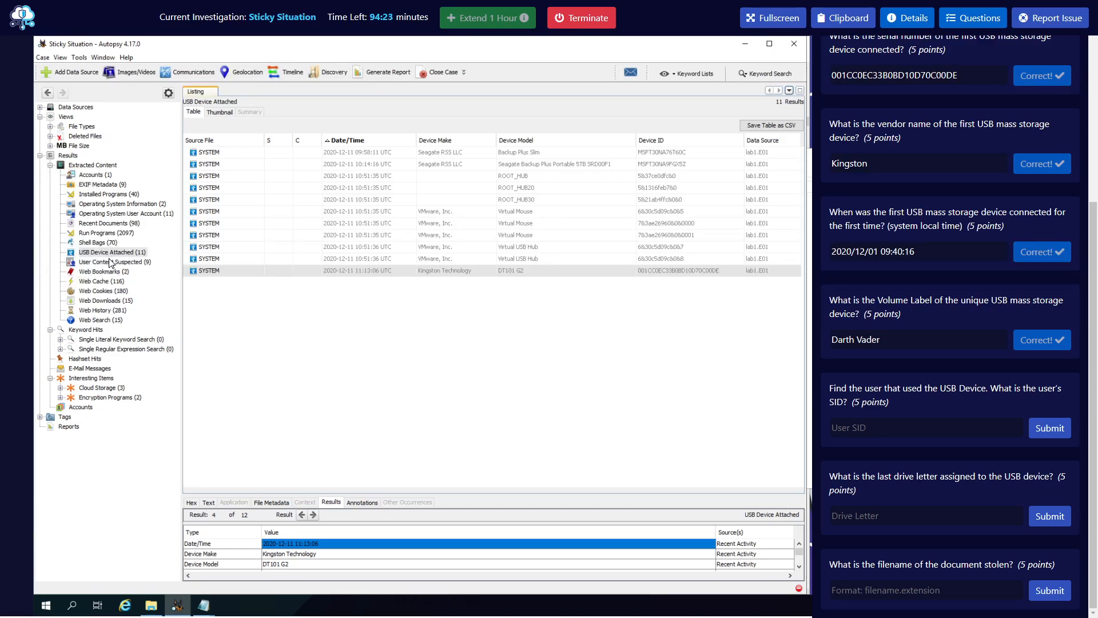
left_click(112, 224)
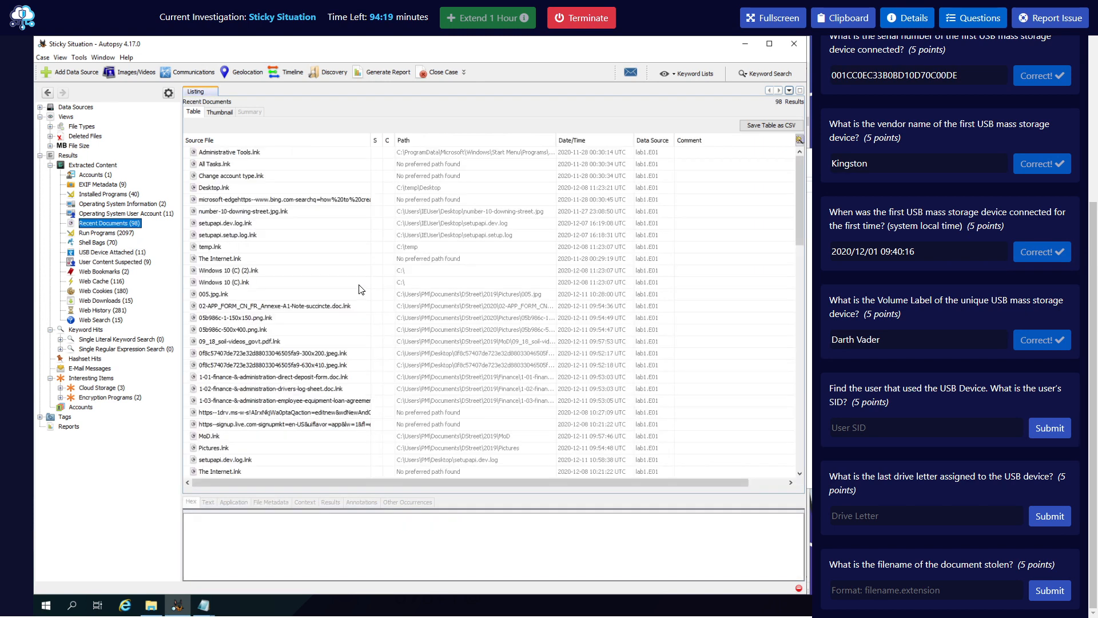
left_click(599, 140)
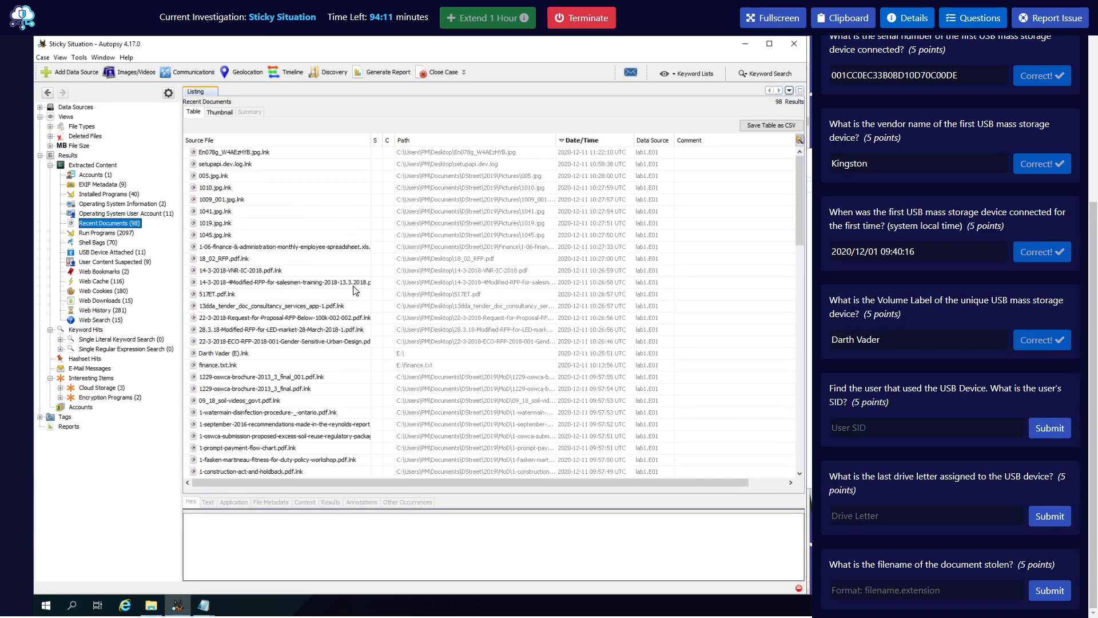
left_click(245, 353)
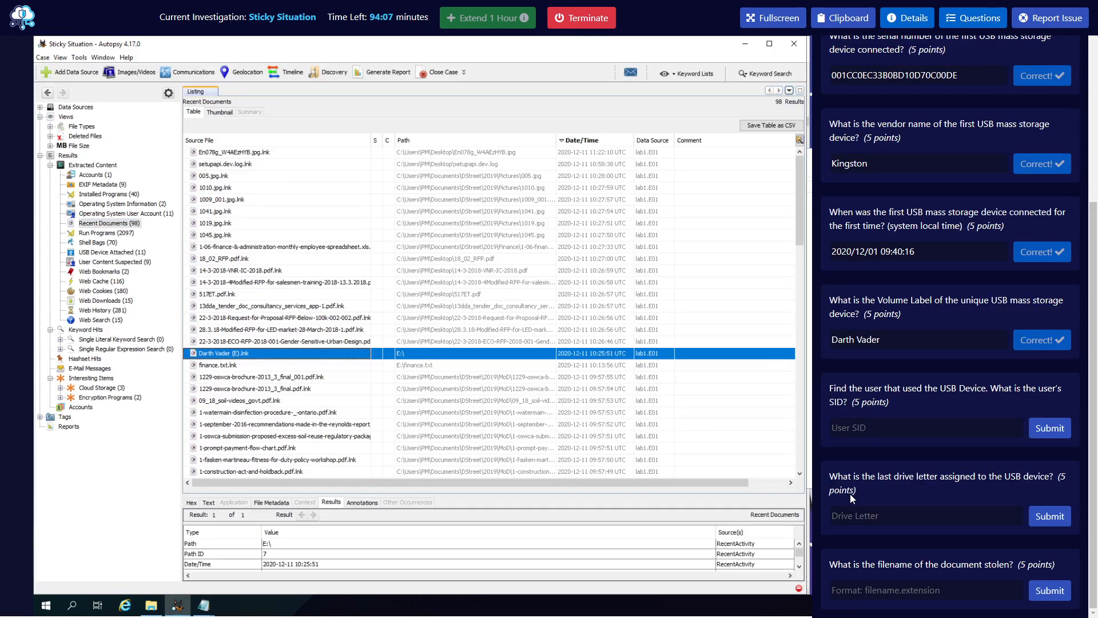
Answer the question on the last drive letter assigned to the USB device with E and submit it.
left_click(856, 510)
type("E")
key("Return")
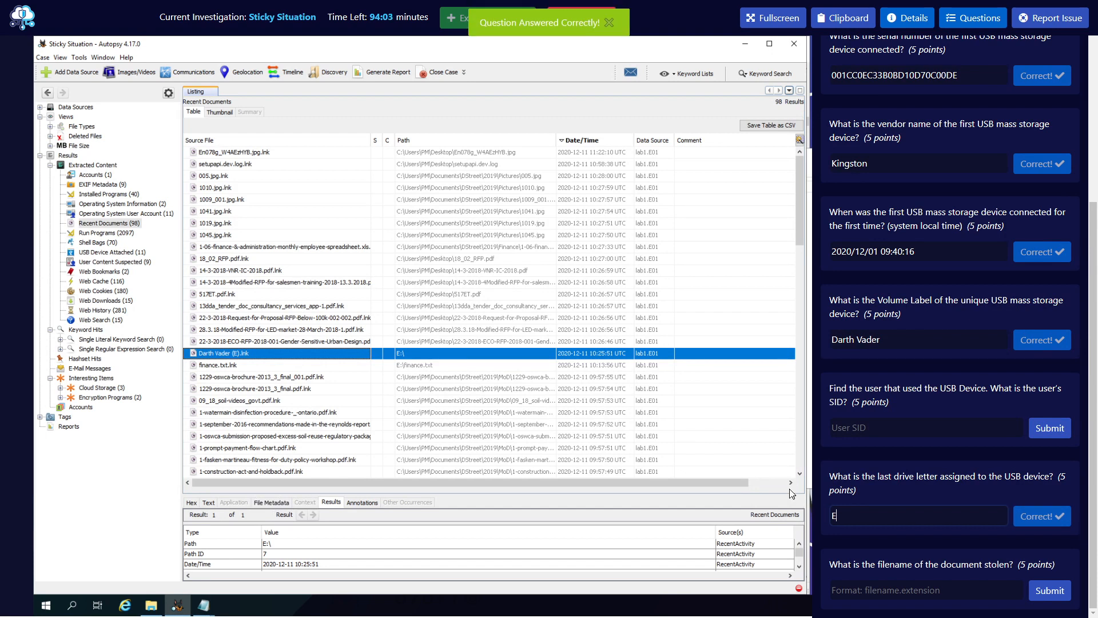
Answer the question on the stolen document's filename with finance.txt and submit it.
left_click(861, 589)
type("finan")
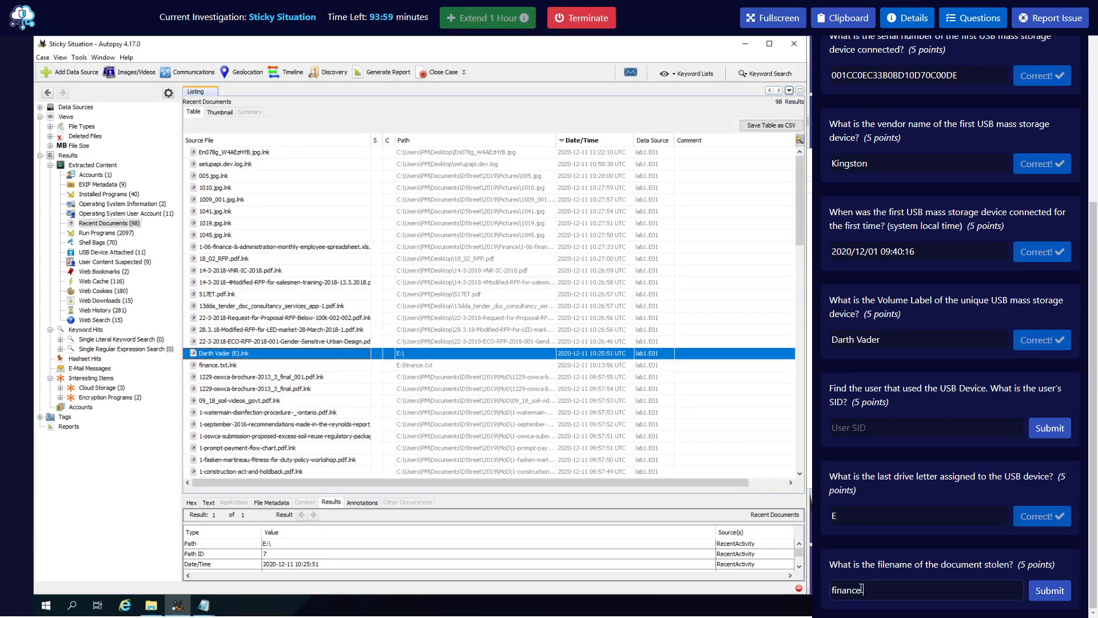
type("ce.txt")
key("Return")
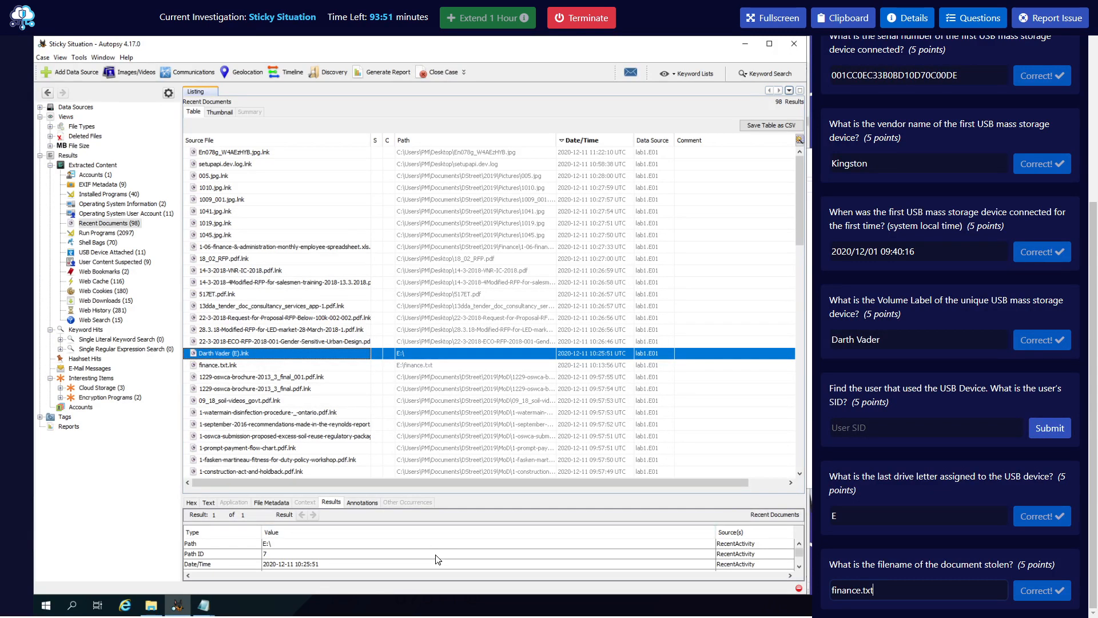
Check the Darth Vader shortcut's source file path, and copy the PM account's User ID from the Operating System User Account results.
scroll(423, 558, "down", 1)
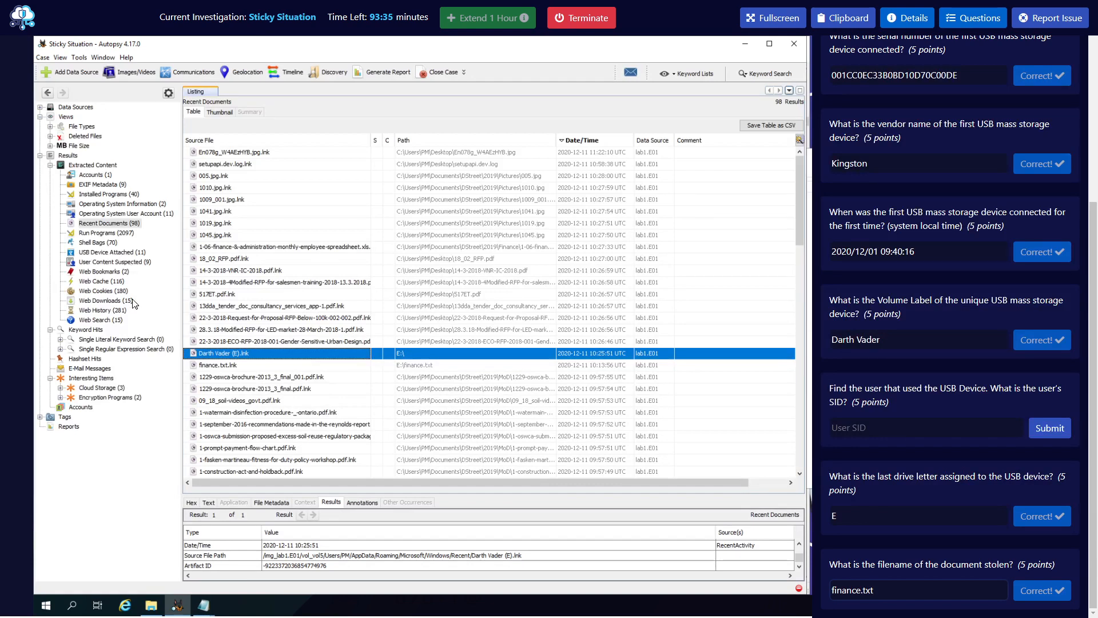
left_click(127, 215)
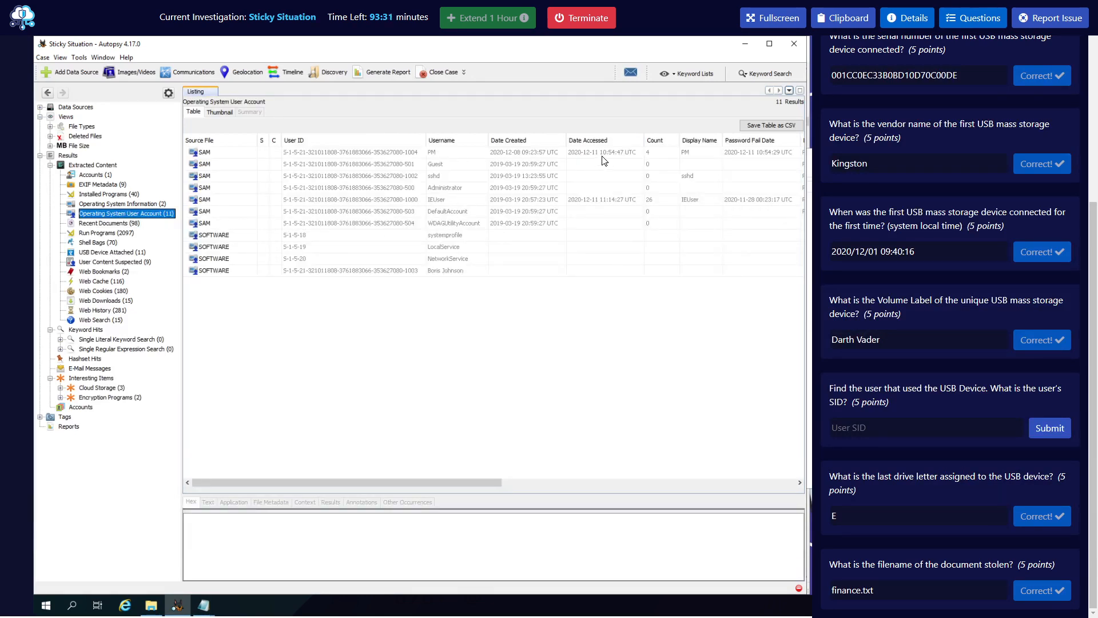
left_click(410, 154)
left_click(377, 153)
right_click(376, 153)
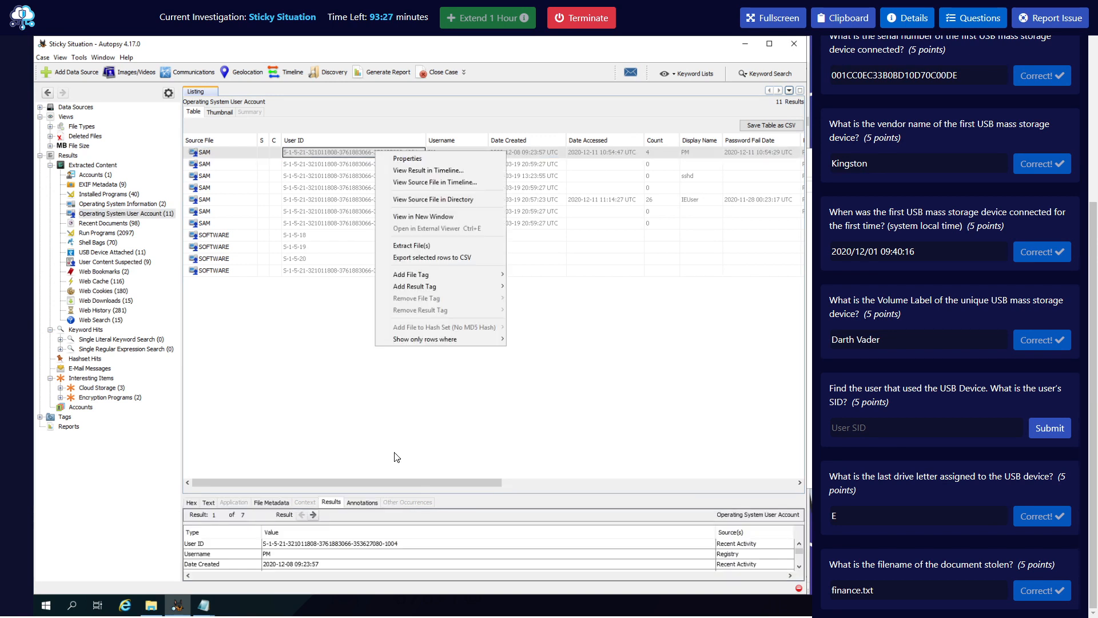
left_click(362, 538)
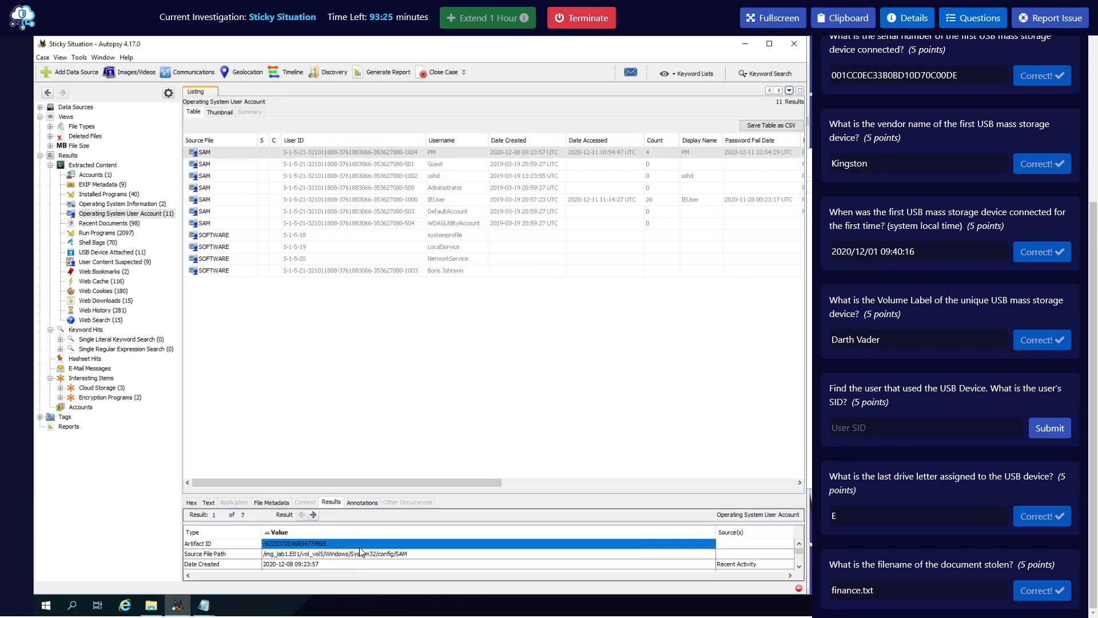
left_click(345, 534)
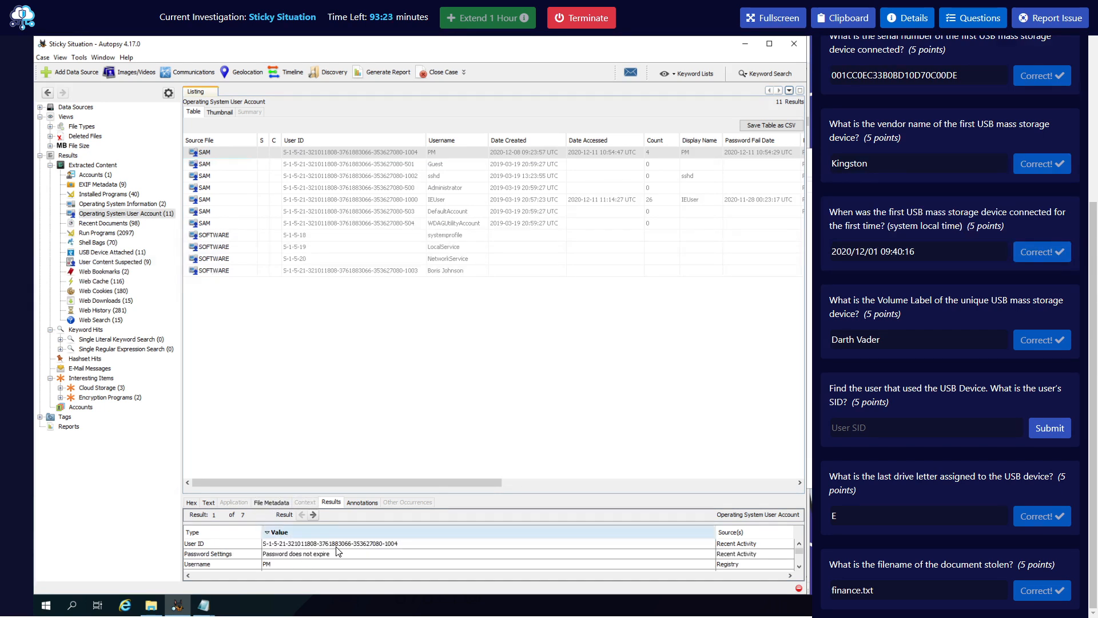
left_click(343, 546)
right_click(343, 548)
left_click(356, 552)
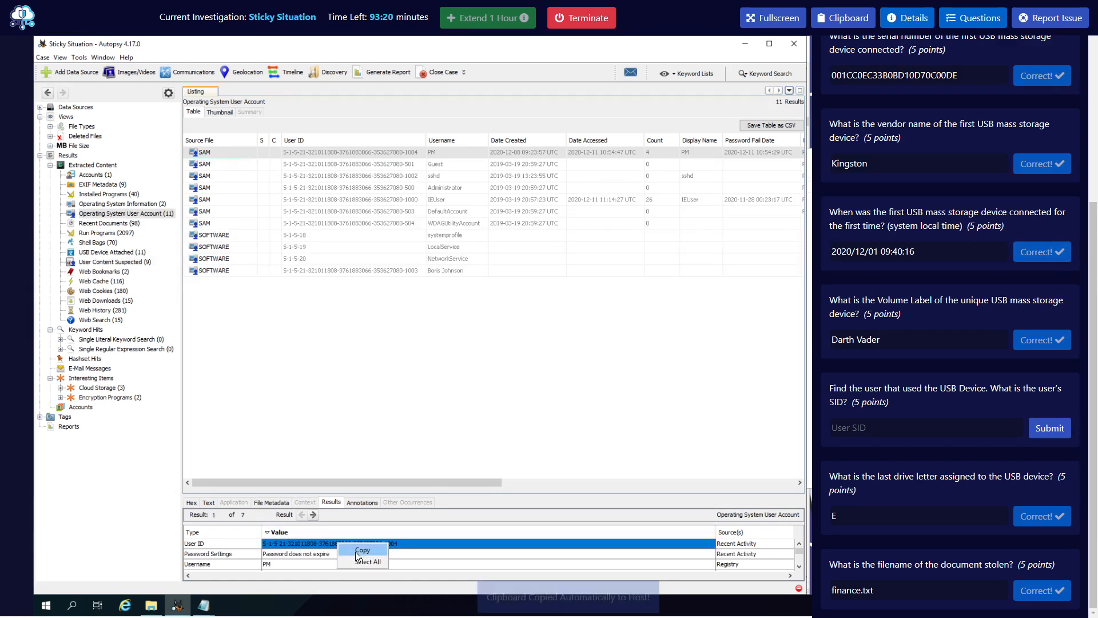
Paste the copied SID as the answer for the user who used the USB device, remove the trailing character and submit it.
left_click(861, 422)
key("ctrl+v")
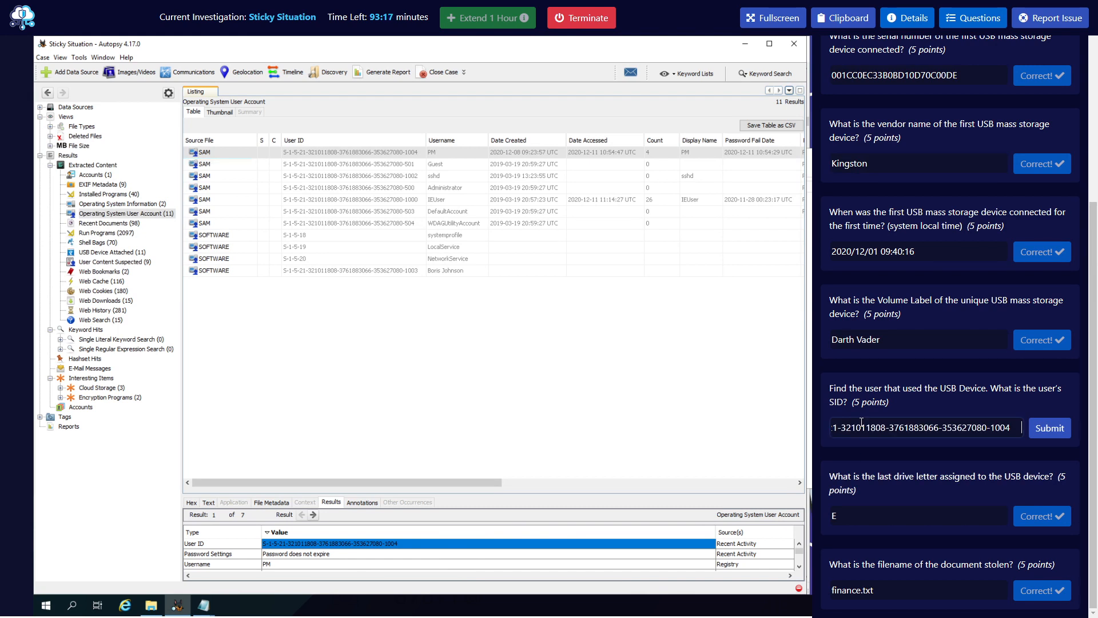
key("BackSpace")
key("Return")
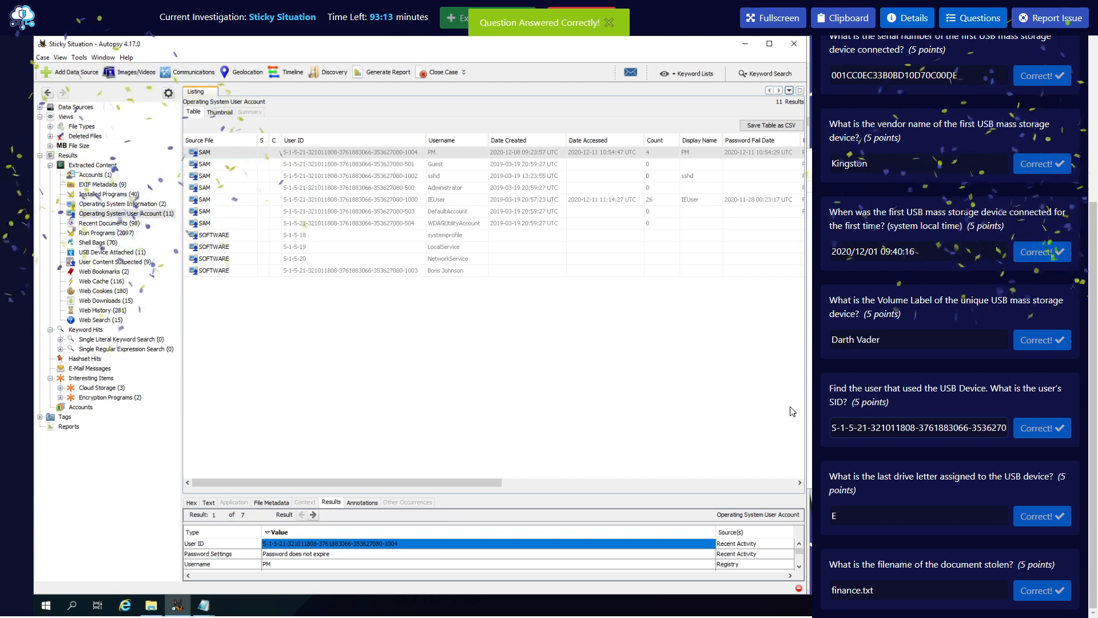